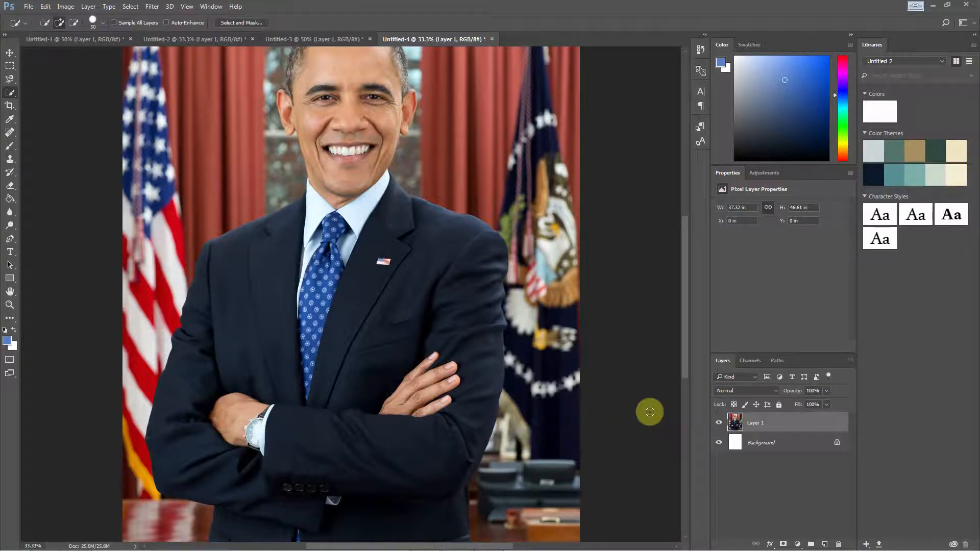
- Switch to Chrome and examine the orange flower photo's petals against its light green background
{"action": "mouse_move", "coordinate": [284, 546]}
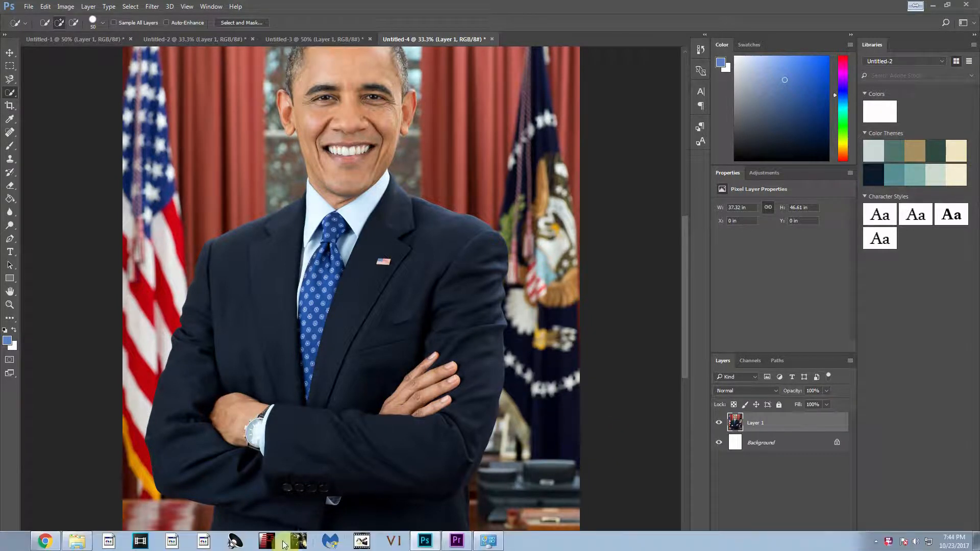
{"action": "left_click", "coordinate": [43, 541]}
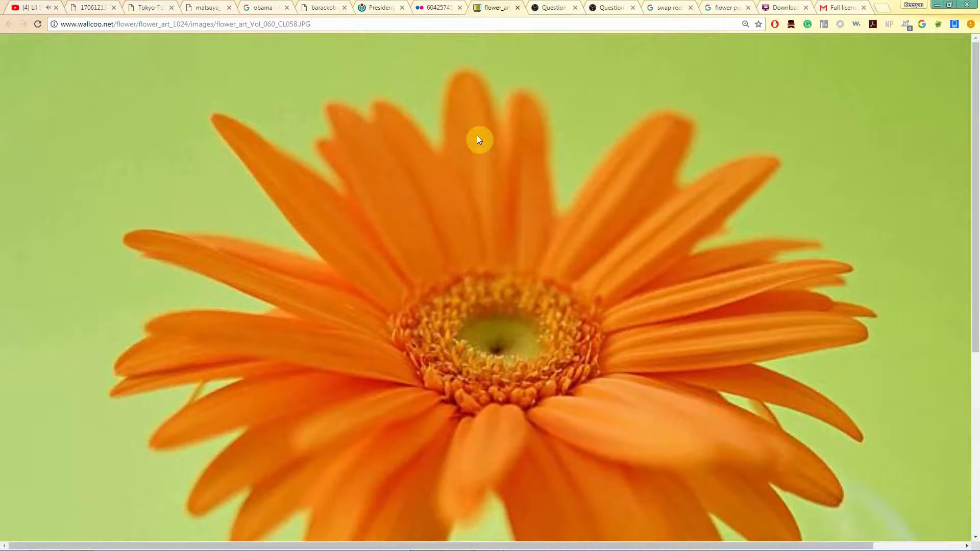
{"action": "key", "text": "ctrl+plus"}
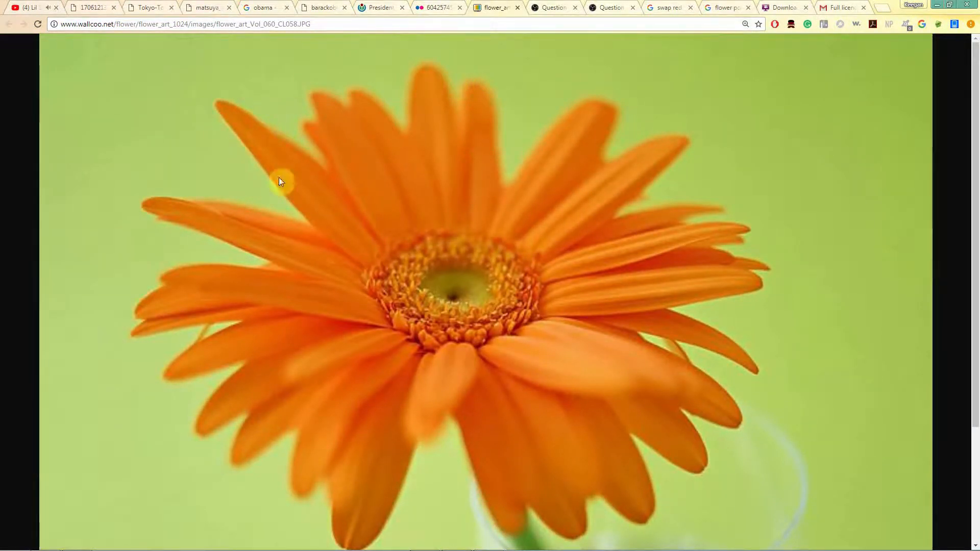
{"action": "scroll", "coordinate": [348, 216], "scroll_direction": "down", "scroll_amount": 1}
{"action": "scroll", "coordinate": [349, 216], "scroll_direction": "up", "scroll_amount": 1}
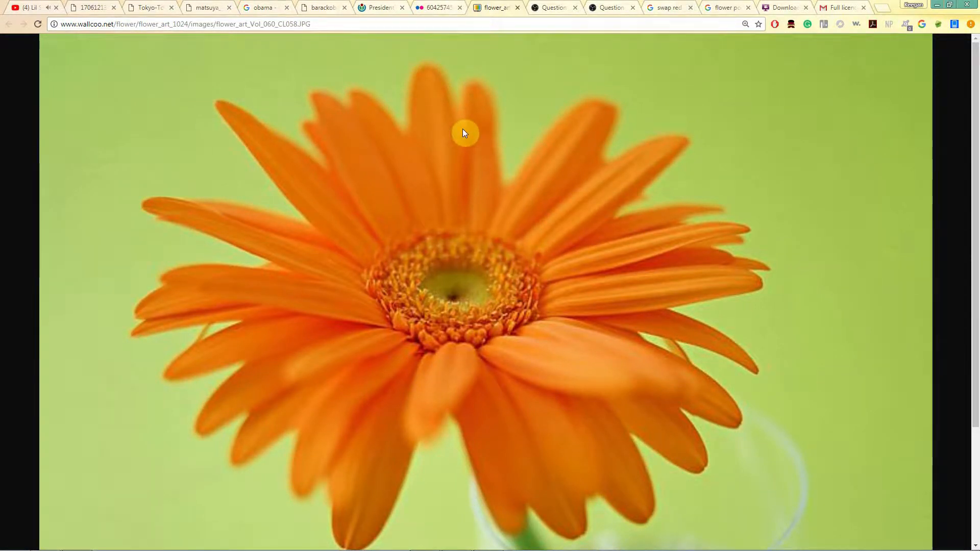
{"action": "scroll", "coordinate": [463, 134], "scroll_direction": "down", "scroll_amount": 3}
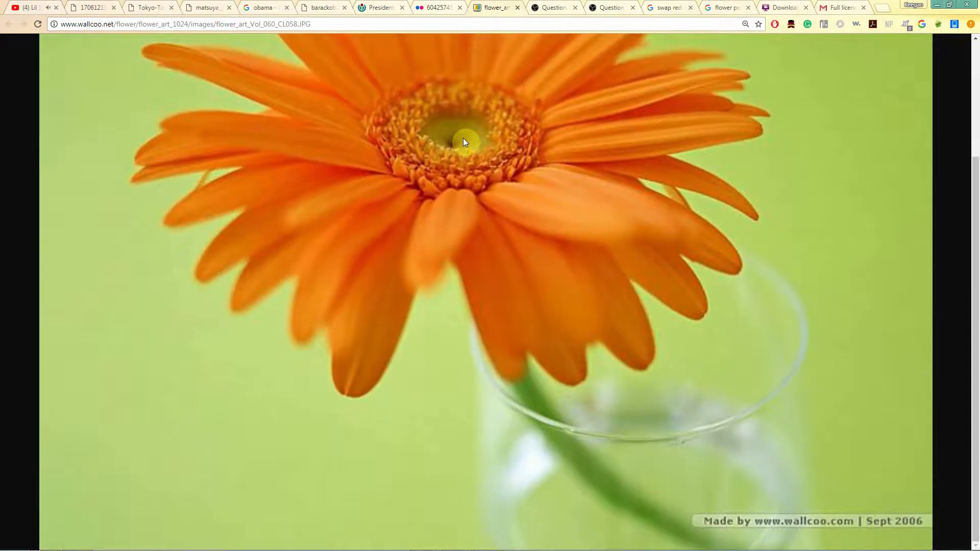
{"action": "scroll", "coordinate": [470, 132], "scroll_direction": "up", "scroll_amount": 3}
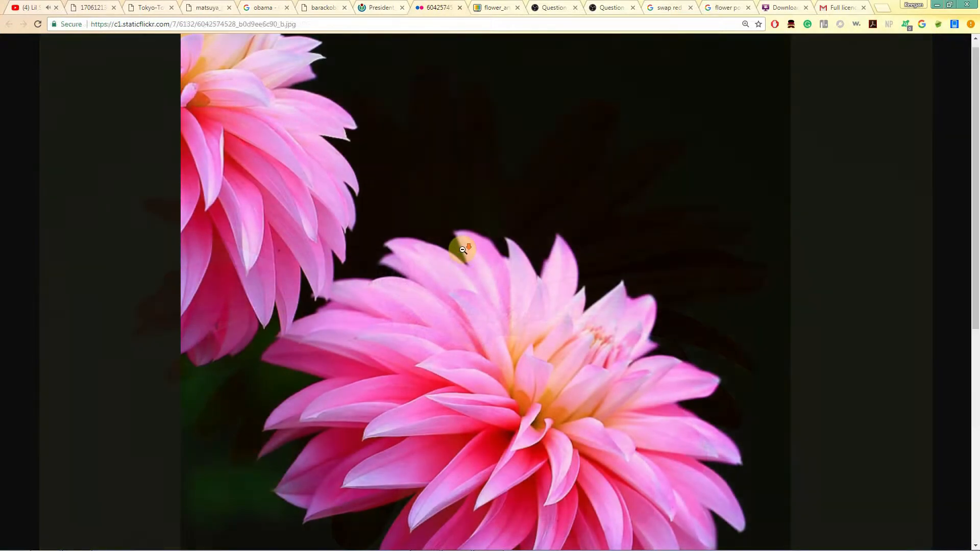
- Examine the pink flower photo's petal edges against its dark background up close
{"action": "left_click", "coordinate": [461, 249]}
{"action": "scroll", "coordinate": [463, 250], "scroll_direction": "up", "scroll_amount": 2}
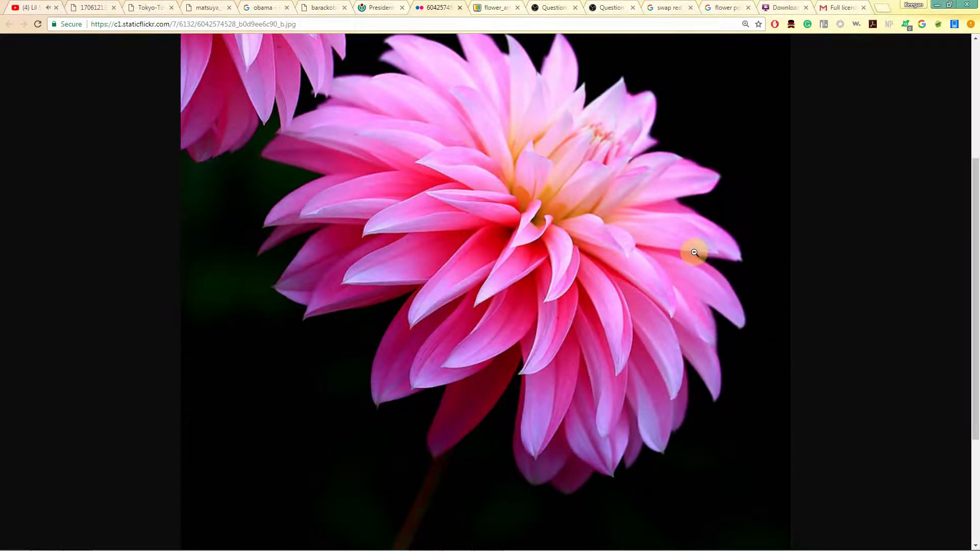
{"action": "scroll", "coordinate": [697, 253], "scroll_direction": "up", "scroll_amount": 1}
{"action": "scroll", "coordinate": [644, 321], "scroll_direction": "up", "scroll_amount": 2}
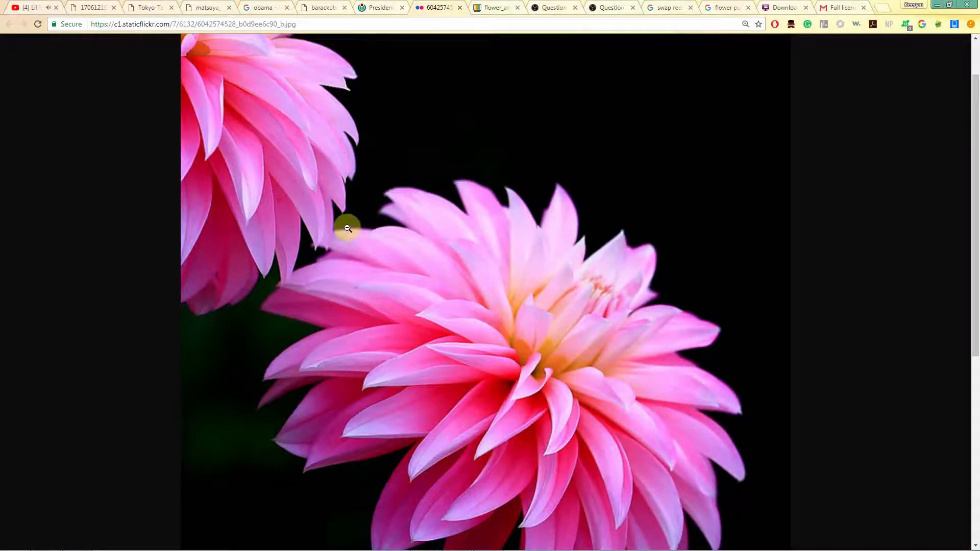
{"action": "key", "text": "ctrl+plus"}
{"action": "key", "text": "ctrl+plus"}
{"action": "key", "text": "ctrl+plus"}
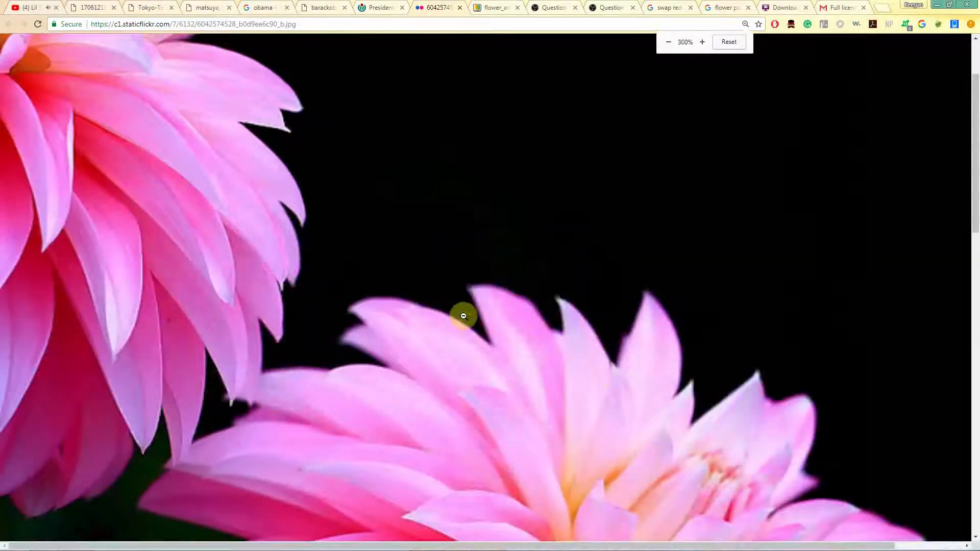
{"action": "scroll", "coordinate": [464, 315], "scroll_direction": "down", "scroll_amount": 1}
{"action": "scroll", "coordinate": [525, 332], "scroll_direction": "down", "scroll_amount": 3}
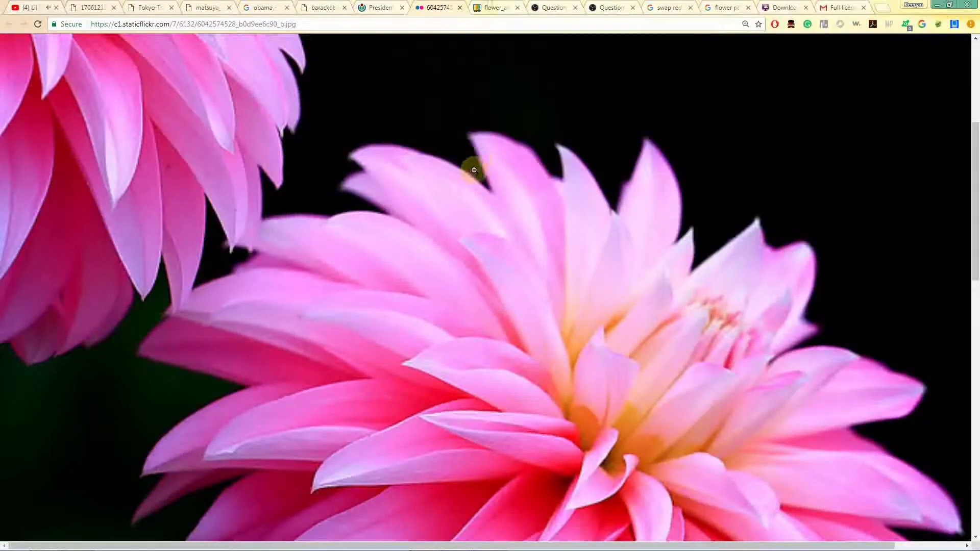
{"action": "key", "text": "ctrl+Tab"}
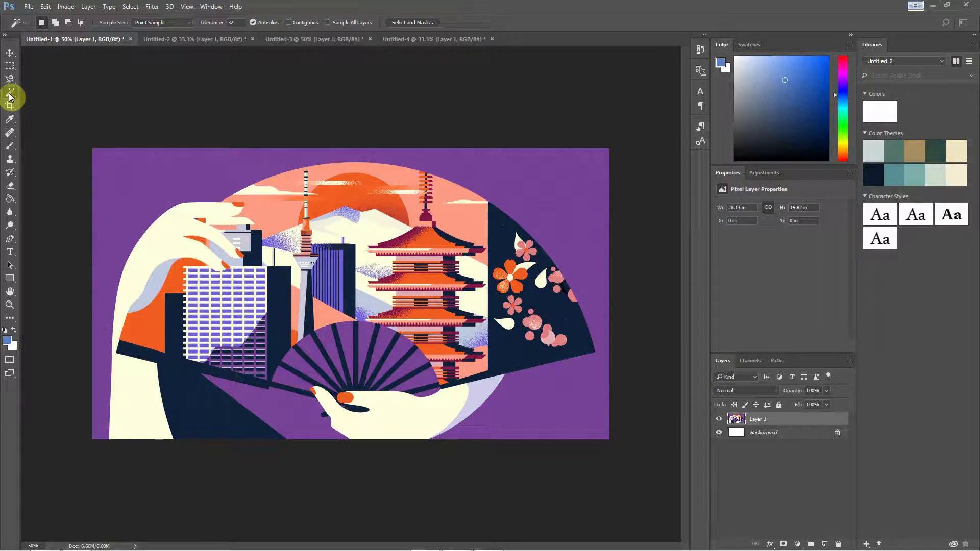
- Set the Magic Wand tolerance to 1 and select the purple background of the fan illustration
{"action": "left_click", "coordinate": [239, 22]}
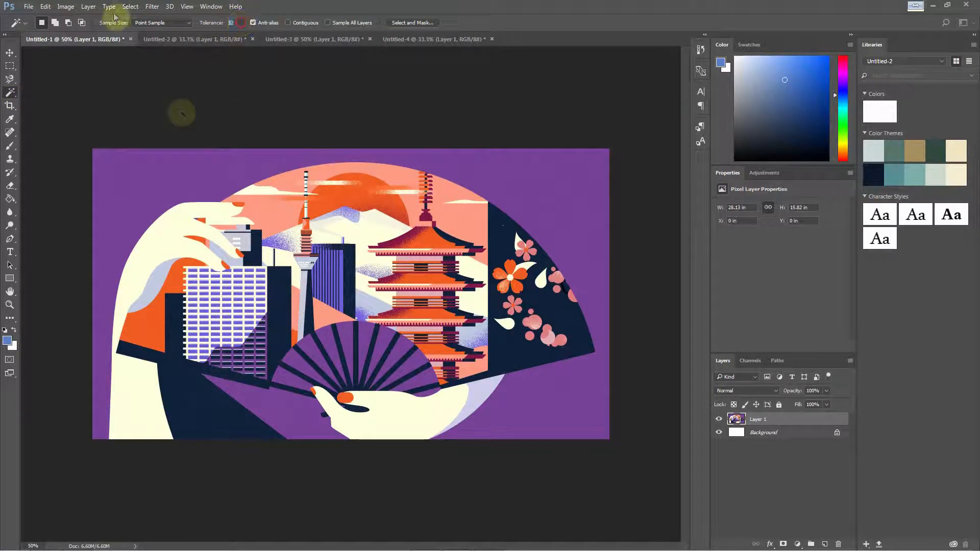
{"action": "type", "text": "1"}
{"action": "left_click", "coordinate": [160, 177]}
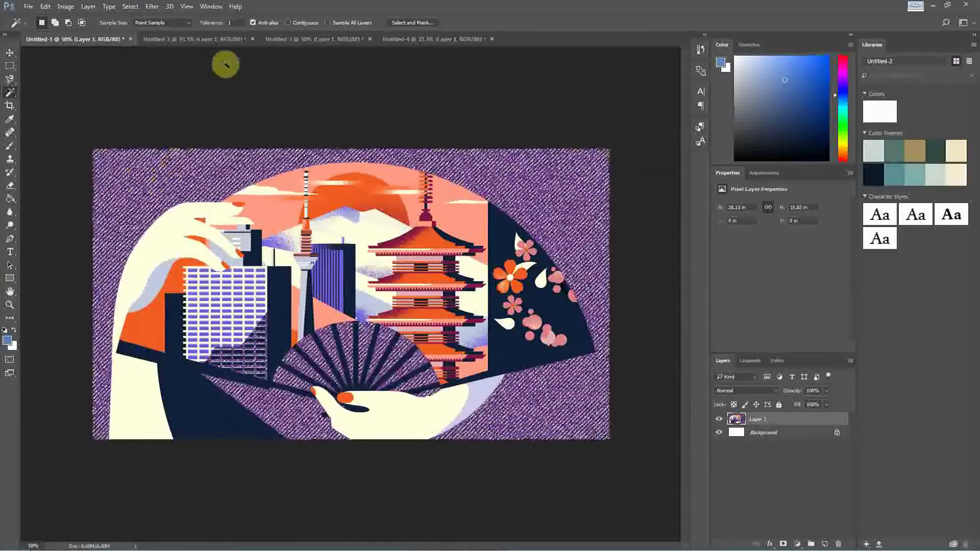
- Set the Magic Wand tolerance to 32 and select all purple areas of the fan illustration
{"action": "left_click_drag", "start_coordinate": [231, 24], "coordinate": [225, 24]}
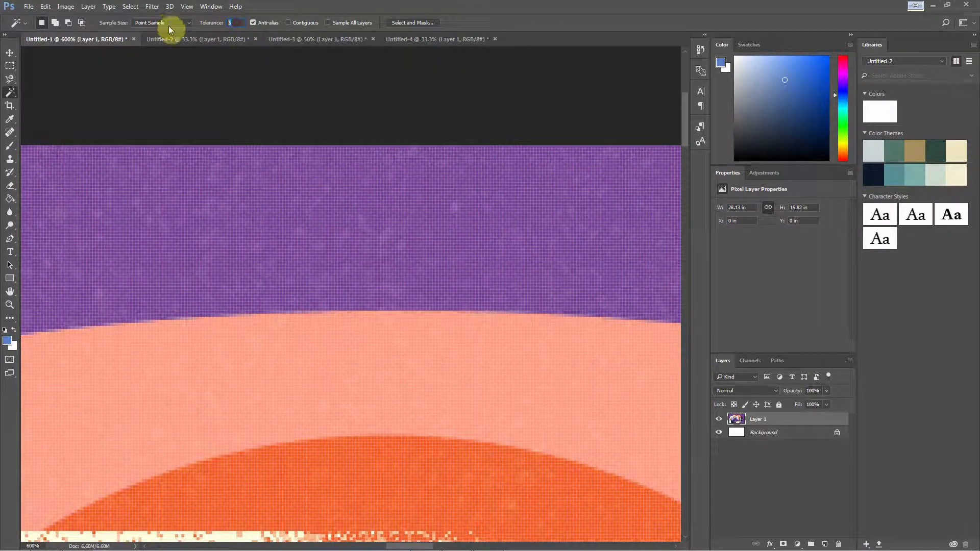
{"action": "type", "text": "32"}
{"action": "key", "text": "Return"}
{"action": "key", "text": "ctrl+minus"}
{"action": "key", "text": "ctrl+minus"}
{"action": "key", "text": "ctrl+minus"}
{"action": "key", "text": "ctrl+minus"}
{"action": "key", "text": "ctrl+minus"}
{"action": "key", "text": "ctrl+minus"}
{"action": "key", "text": "ctrl+minus"}
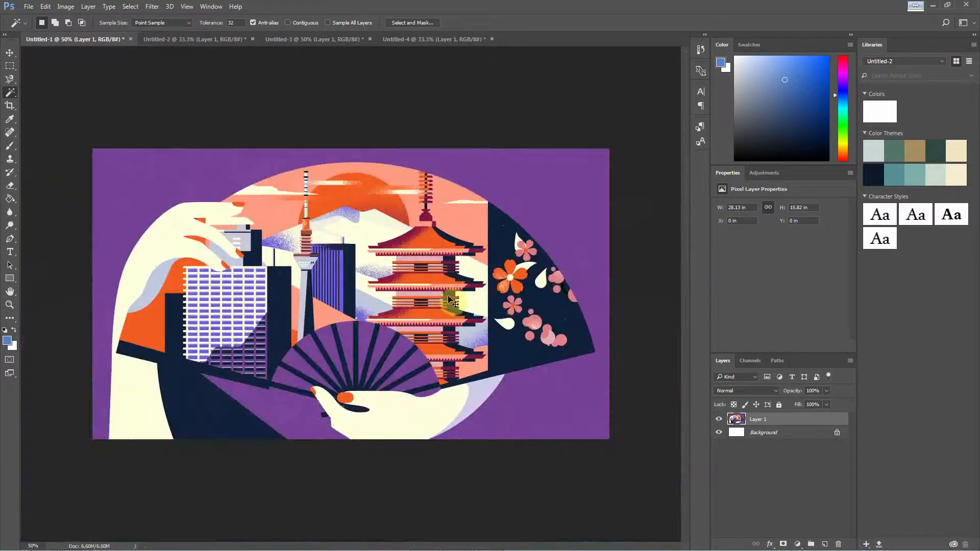
{"action": "left_click", "coordinate": [357, 294]}
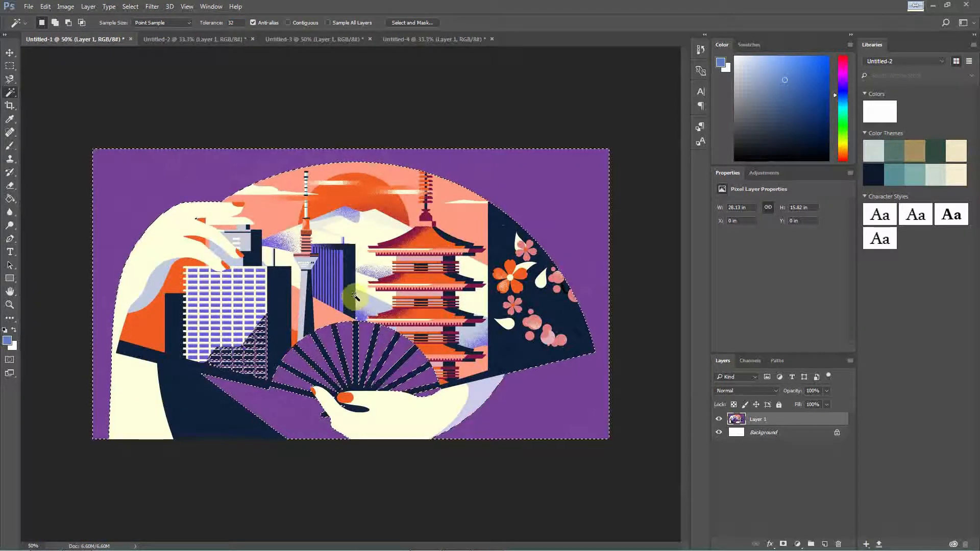
- Select only the outer purple background with Contiguous on, and reselect all purple areas with Contiguous off
{"action": "left_click", "coordinate": [289, 22]}
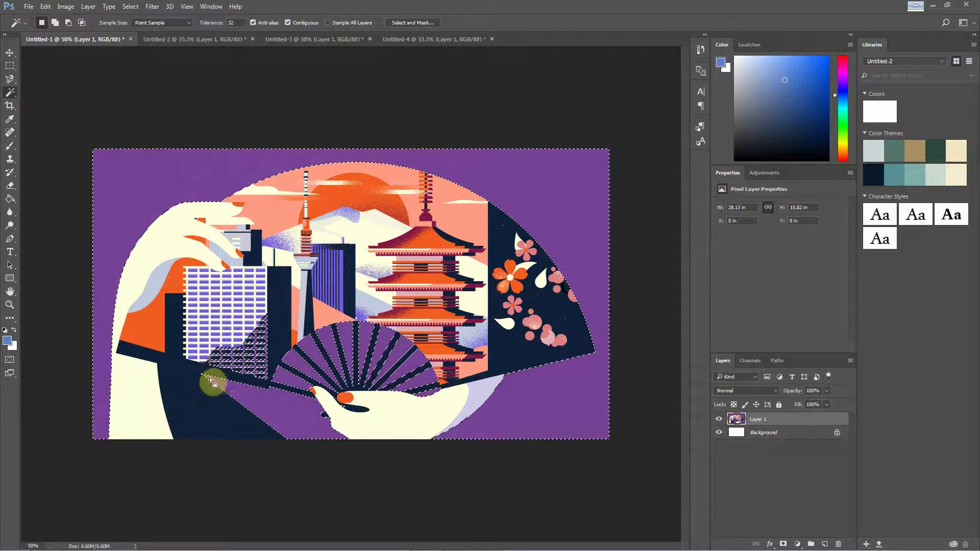
{"action": "key", "text": "ctrl+d"}
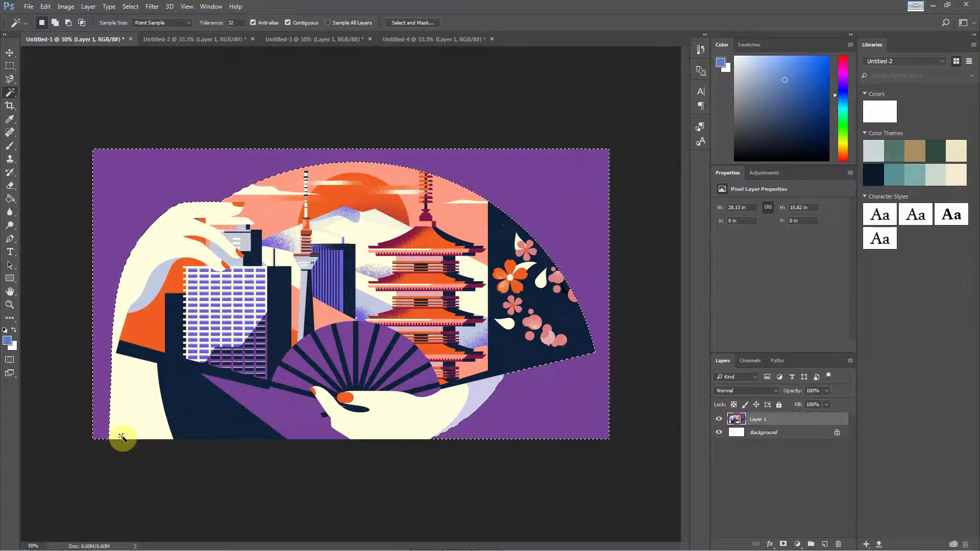
{"action": "left_click", "coordinate": [287, 22]}
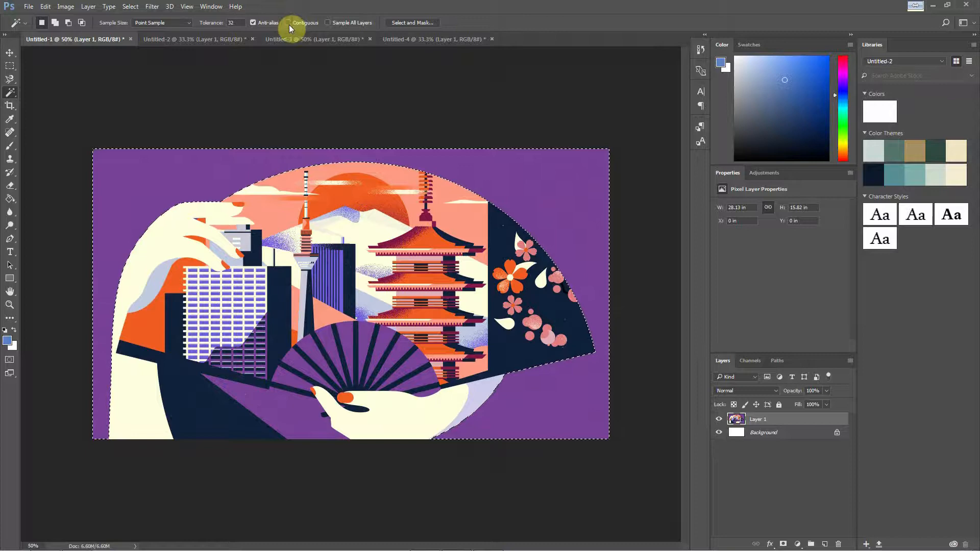
{"action": "left_click", "coordinate": [316, 359]}
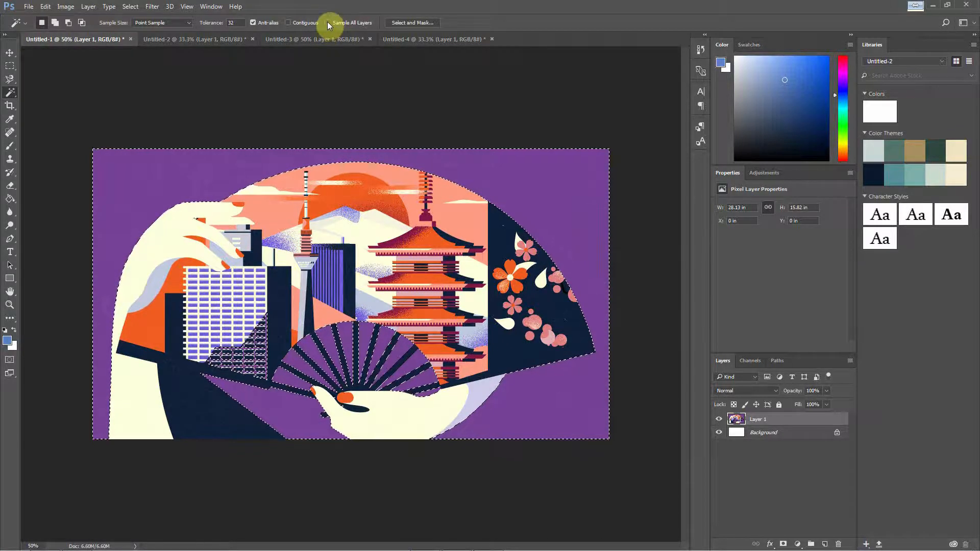
- Cut the right half of the fan illustration onto a new layer and align it with the left half
{"action": "left_click", "coordinate": [10, 66]}
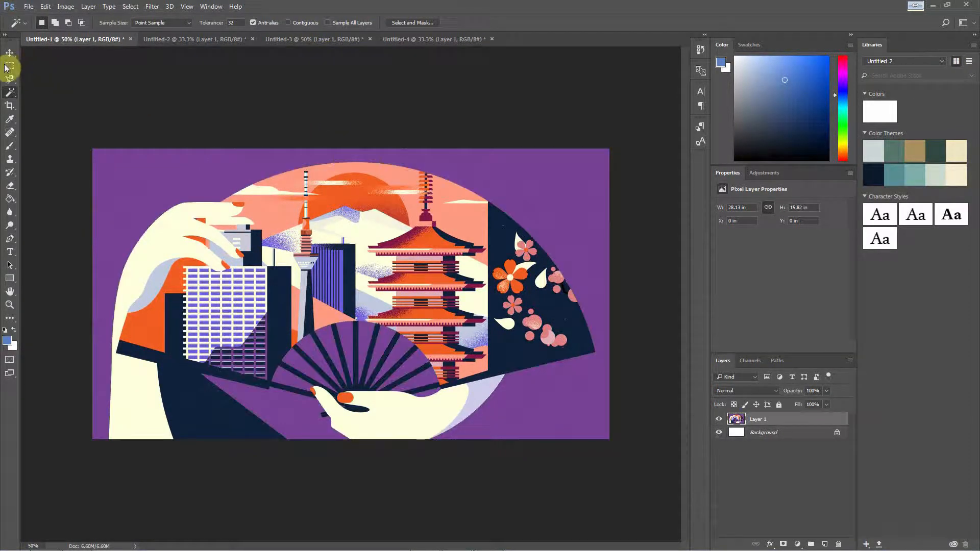
{"action": "left_click_drag", "start_coordinate": [364, 121], "coordinate": [628, 460]}
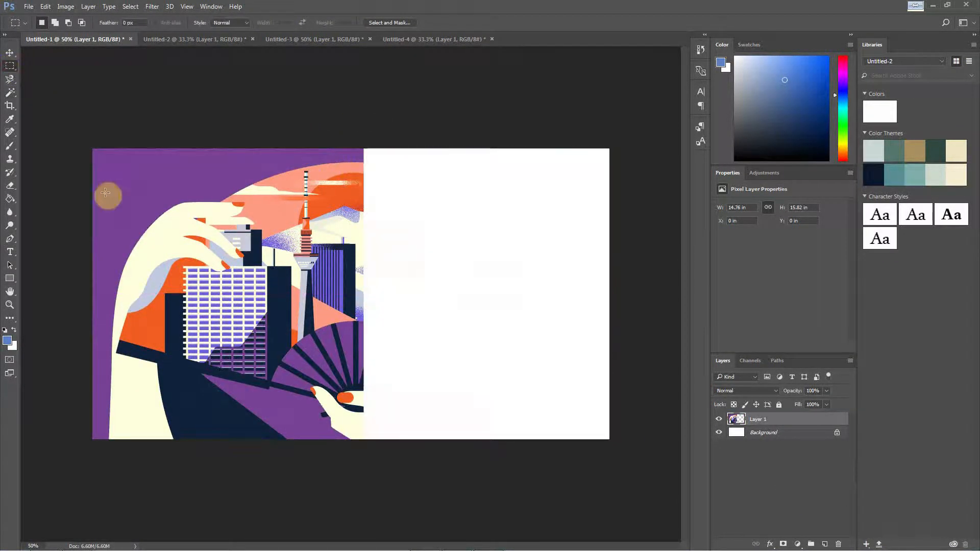
{"action": "key", "text": "Delete"}
{"action": "left_click", "coordinate": [10, 52]}
{"action": "key", "text": "ctrl+v"}
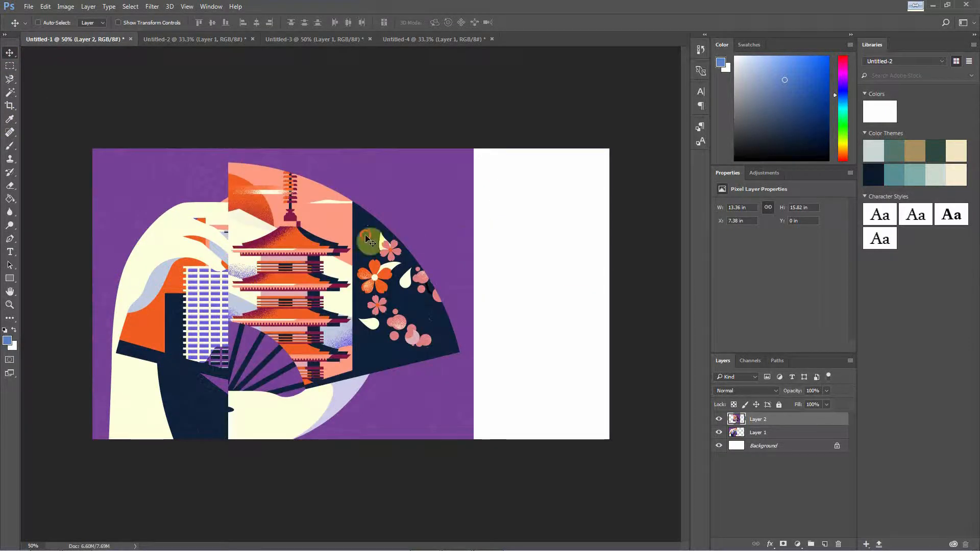
{"action": "left_click_drag", "start_coordinate": [367, 238], "coordinate": [502, 241]}
- Turn on Sample All Layers for the Magic Wand and select the purple background across both halves
{"action": "key", "text": "w"}
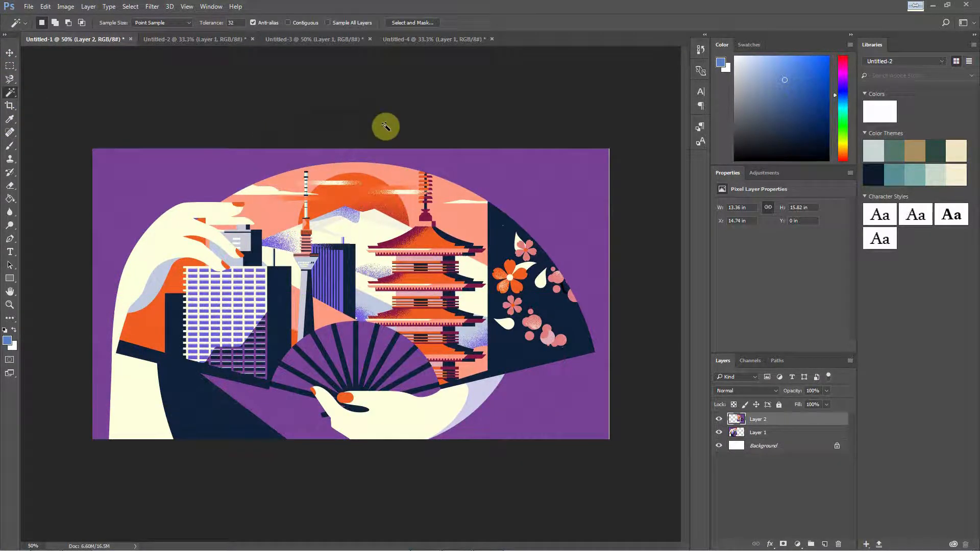
{"action": "left_click", "coordinate": [492, 182]}
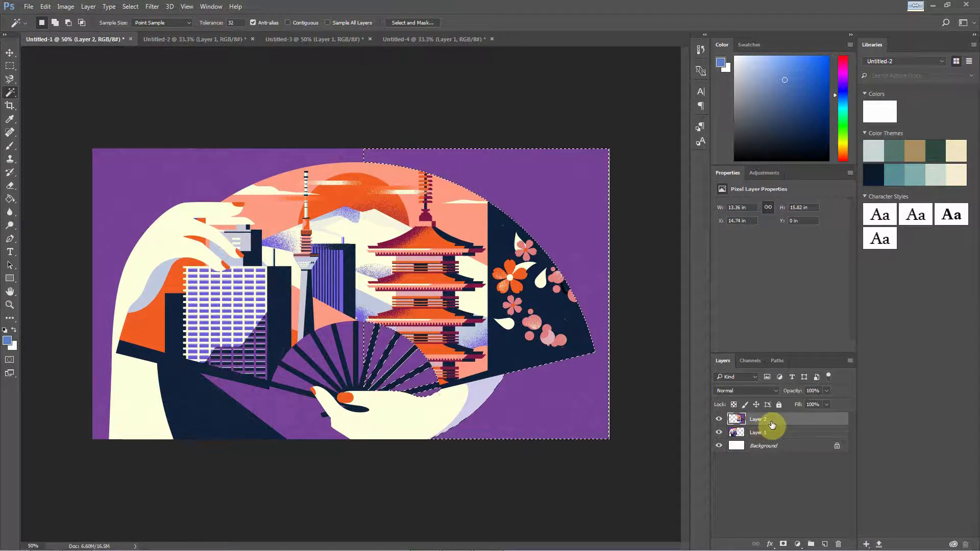
{"action": "left_click", "coordinate": [328, 23]}
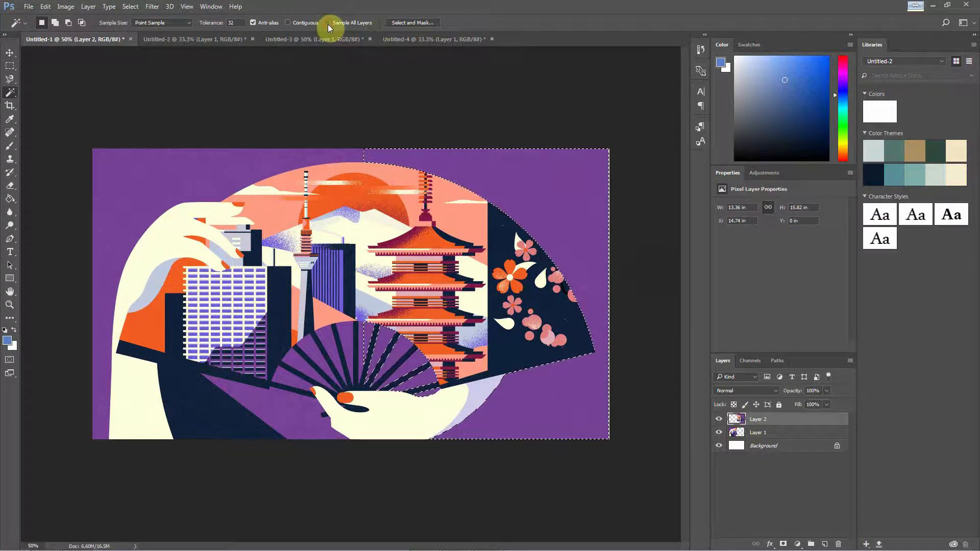
{"action": "left_click", "coordinate": [164, 168]}
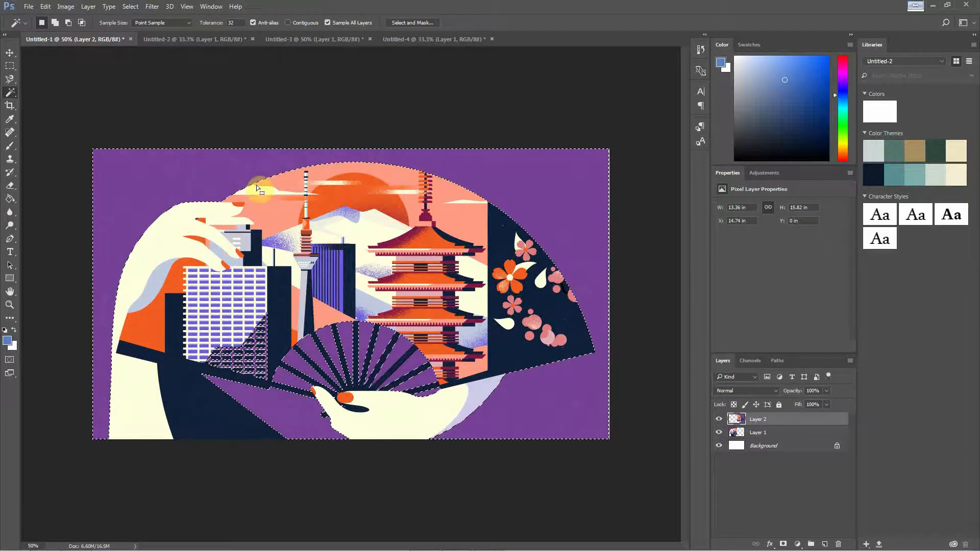
- Make Layer 1 active and reselect the purple background using Point Sample as the sample size
{"action": "left_click", "coordinate": [775, 432]}
{"action": "key", "text": "ctrl+d"}
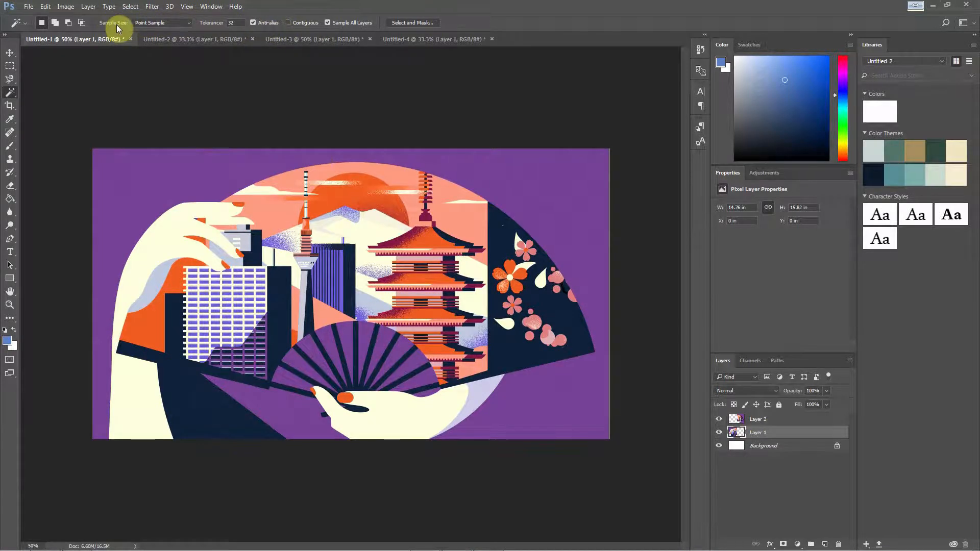
{"action": "left_click", "coordinate": [179, 23]}
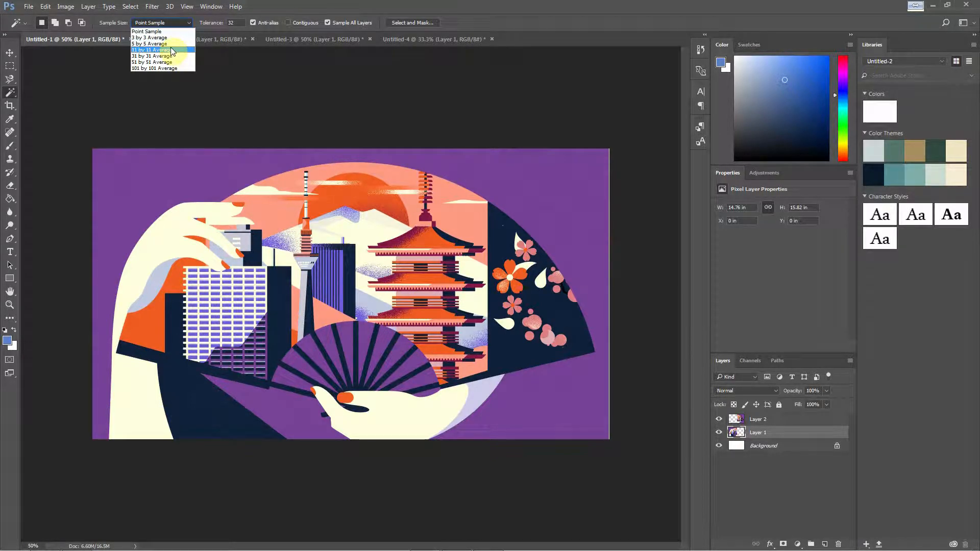
{"action": "left_click", "coordinate": [153, 31]}
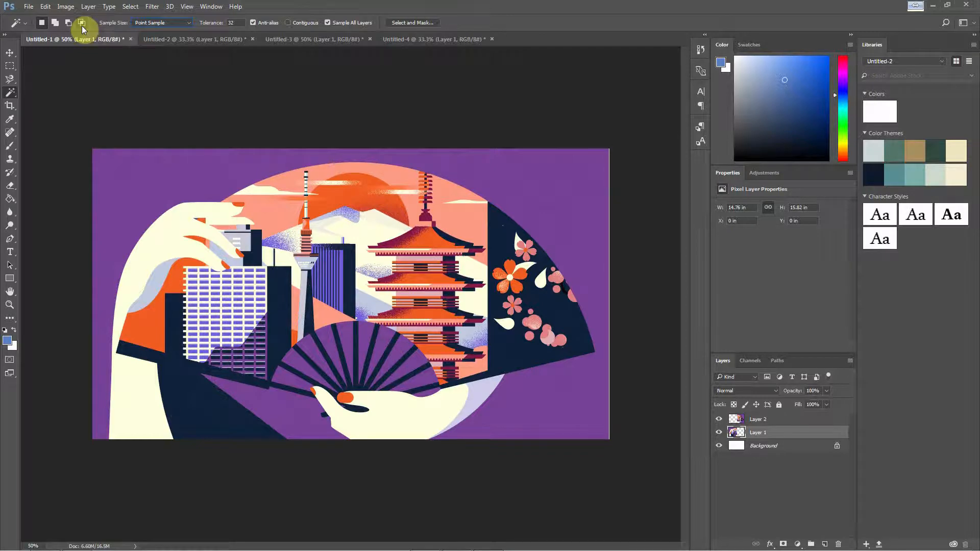
{"action": "left_click", "coordinate": [195, 177]}
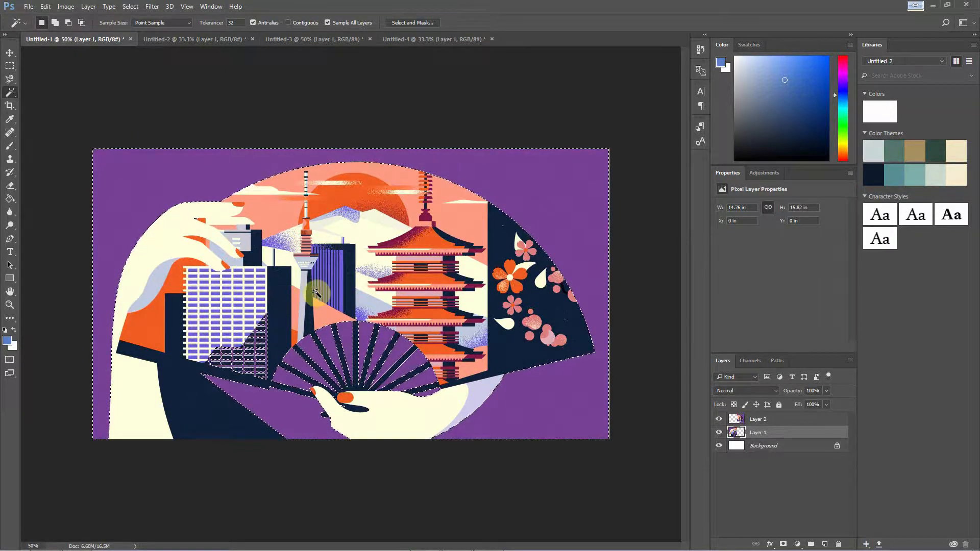
- Merge Layer 1 and Layer 2 into one layer and invert the selection to the fan and hands
{"action": "left_click", "coordinate": [791, 420], "text": "shift"}
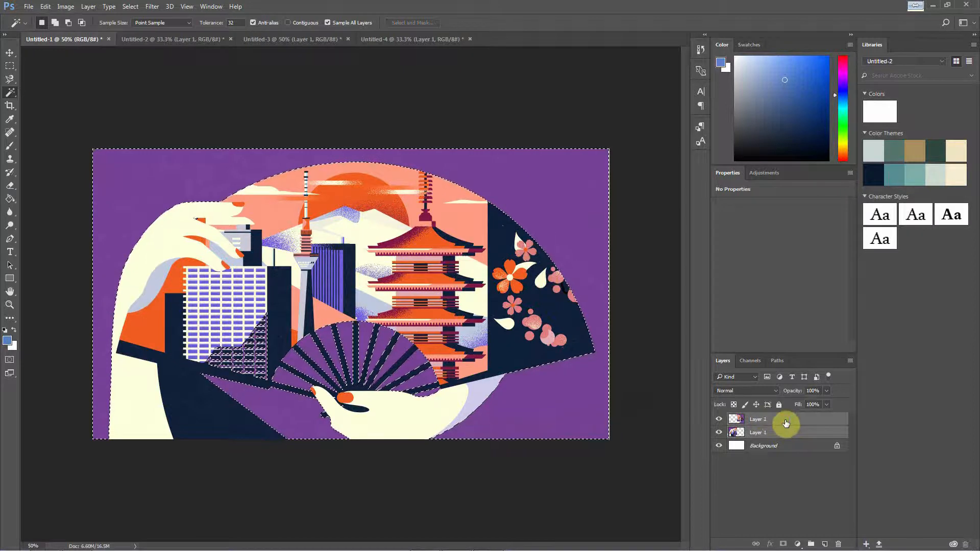
{"action": "right_click", "coordinate": [792, 422]}
{"action": "left_click", "coordinate": [824, 389]}
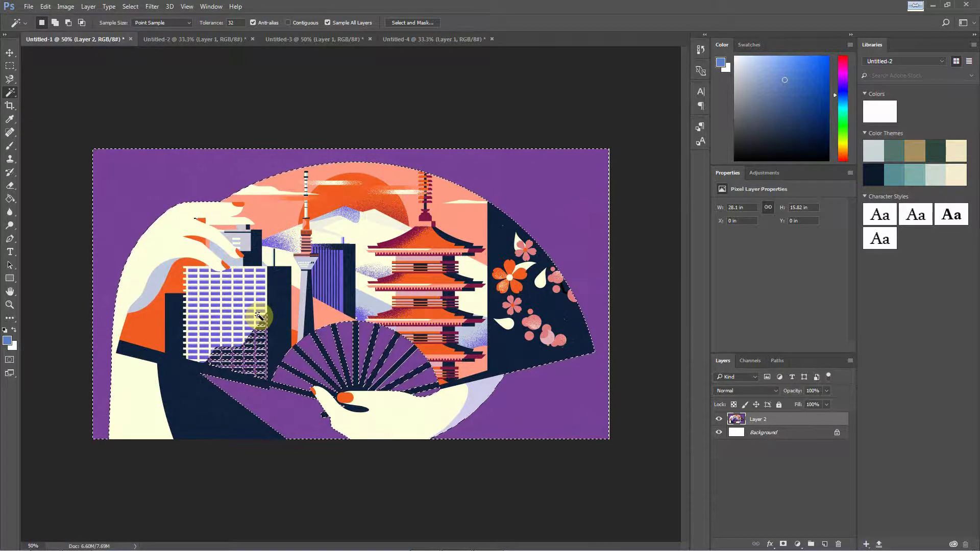
{"action": "key", "text": "ctrl+shift+i"}
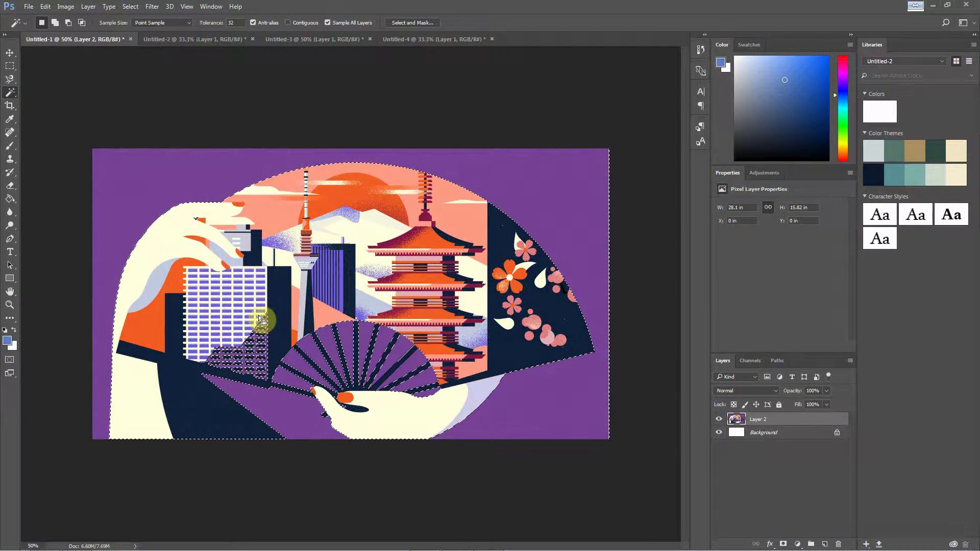
{"action": "left_click", "coordinate": [131, 6]}
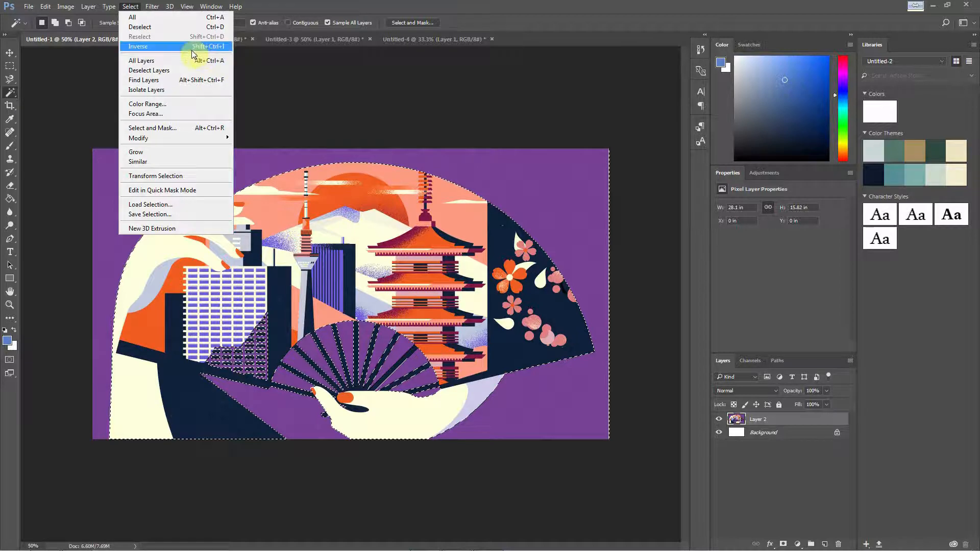
- Mask Layer 2 with the fan and hands selection, then unlock the white Background layer and delete it
{"action": "left_click", "coordinate": [421, 162]}
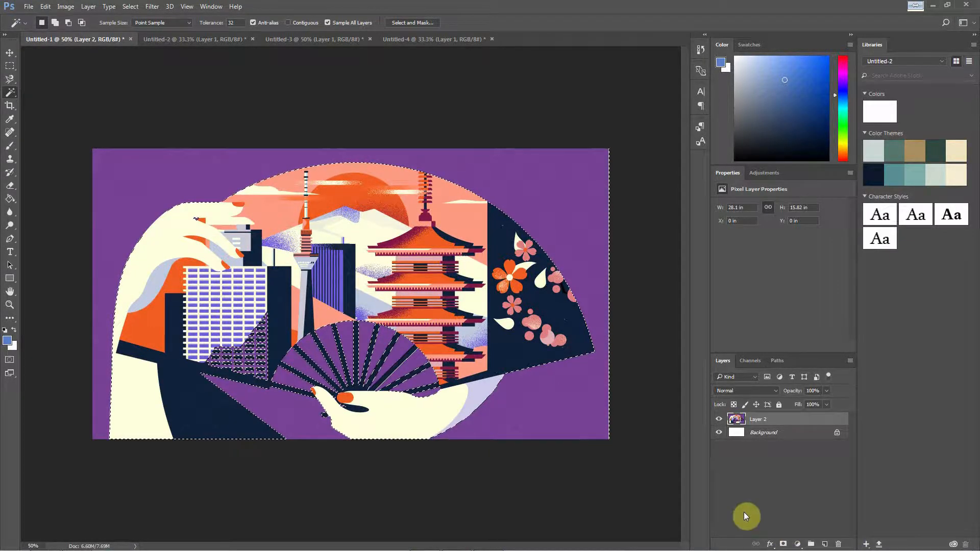
{"action": "left_click", "coordinate": [784, 544]}
{"action": "left_click", "coordinate": [838, 434]}
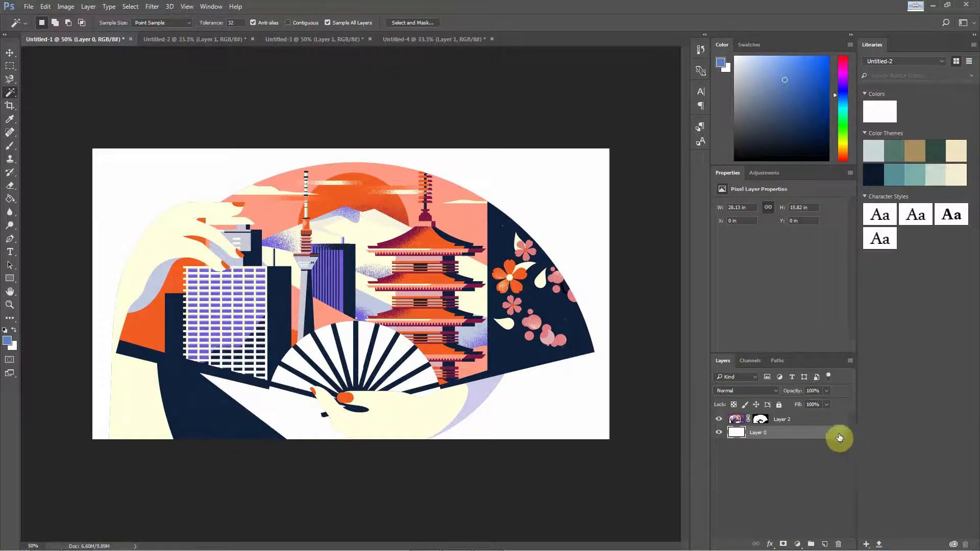
{"action": "left_click", "coordinate": [837, 544]}
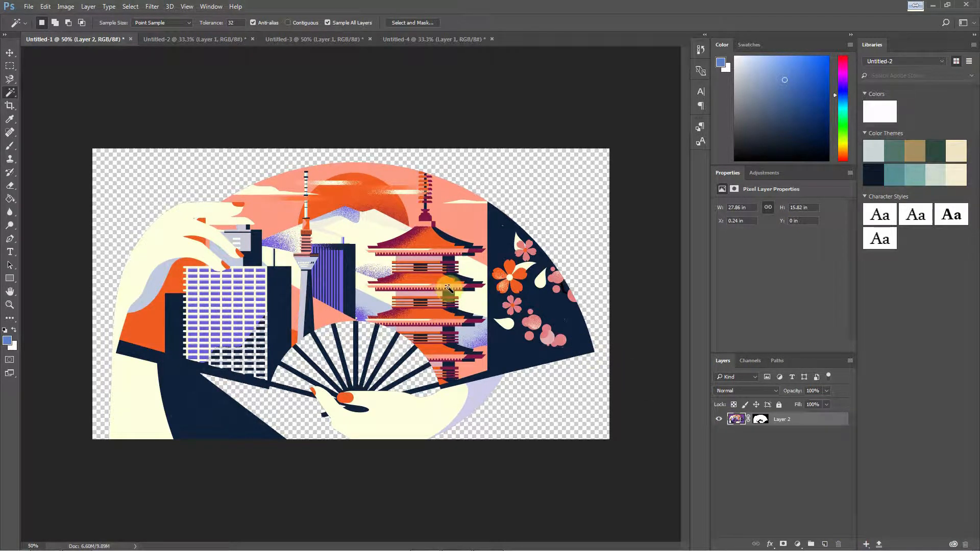
- Set up the Brush on Layer 2's mask with a white foreground, 100% hardness and a size of about 102 px
{"action": "left_click", "coordinate": [765, 424]}
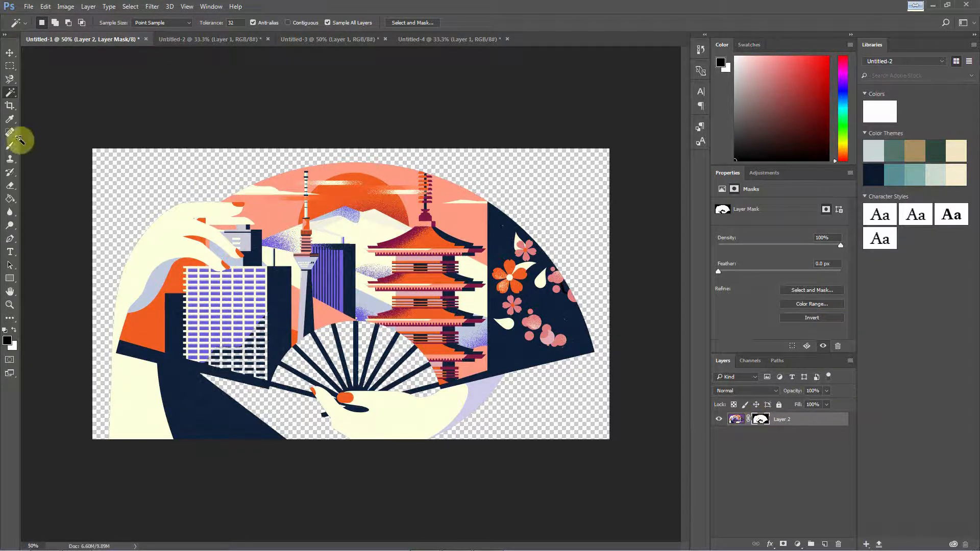
{"action": "left_click", "coordinate": [7, 147]}
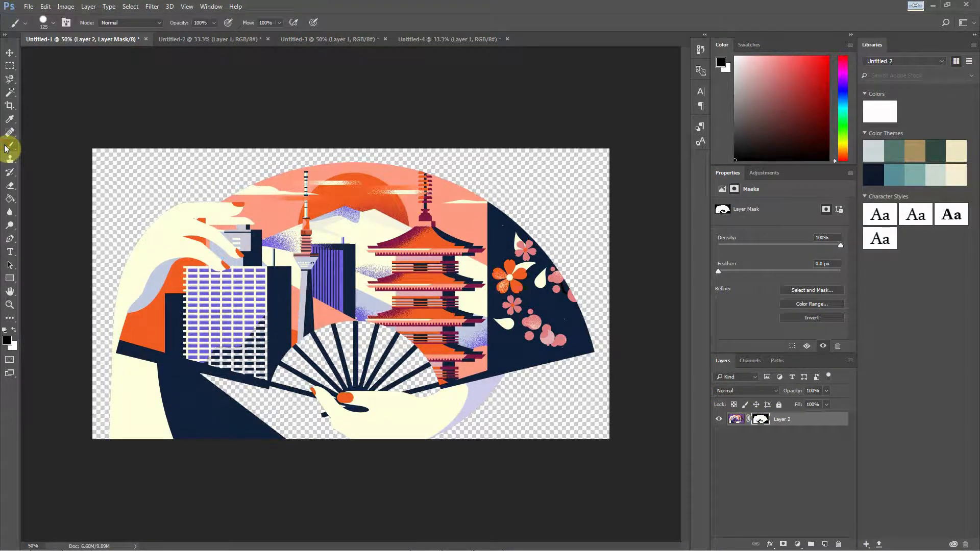
{"action": "left_click", "coordinate": [14, 330]}
{"action": "key", "text": "x"}
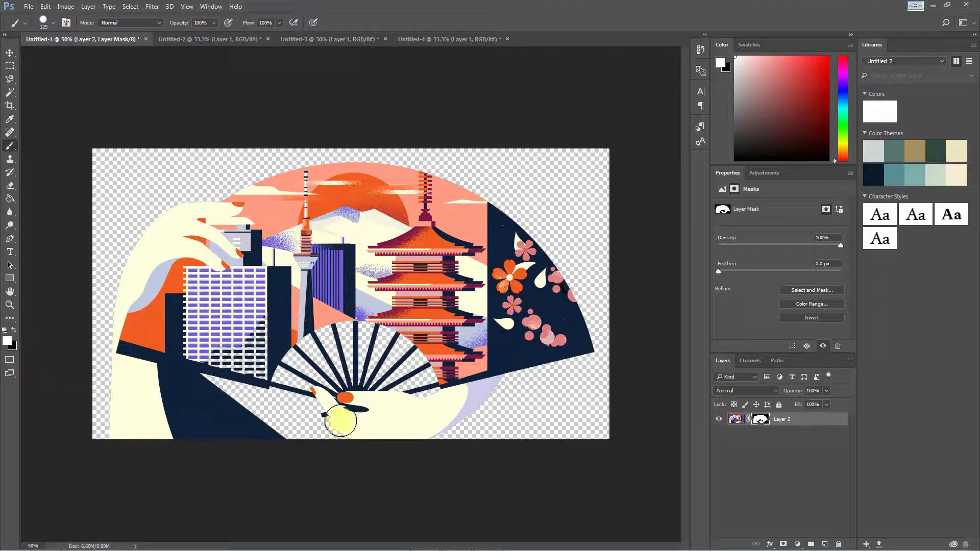
{"action": "right_click", "coordinate": [265, 315]}
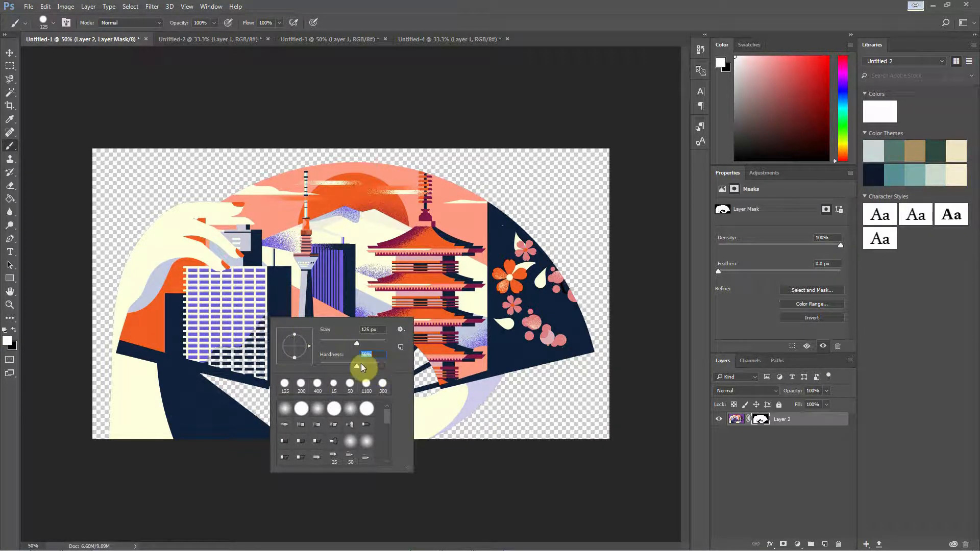
{"action": "left_click_drag", "start_coordinate": [352, 345], "coordinate": [353, 345]}
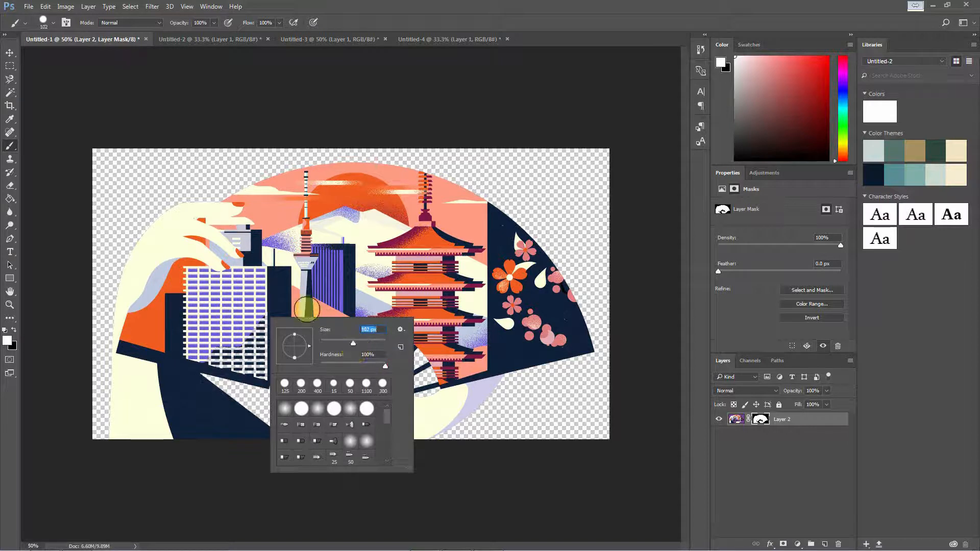
{"action": "left_click", "coordinate": [262, 295]}
- Adjust the brush size and paint white on the mask over the lower windows of the lattice building
{"action": "key", "text": "bracketright"}
{"action": "key", "text": "bracketright"}
{"action": "key", "text": "bracketright"}
{"action": "key", "text": "bracketright"}
{"action": "key", "text": "bracketright"}
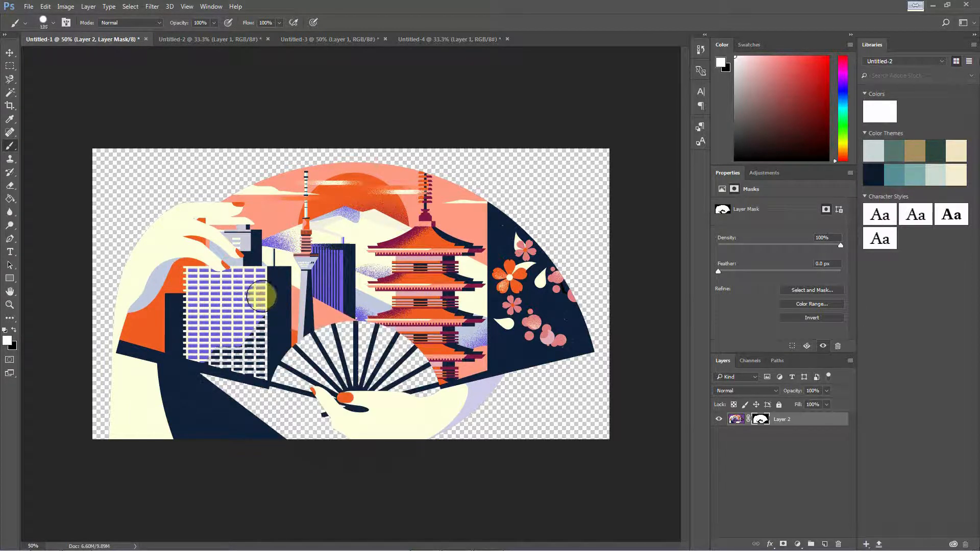
{"action": "key", "text": "bracketleft"}
{"action": "key", "text": "bracketleft"}
{"action": "key", "text": "bracketleft"}
{"action": "key", "text": "bracketleft"}
{"action": "key", "text": "bracketleft"}
{"action": "key", "text": "bracketleft"}
{"action": "key", "text": "bracketleft"}
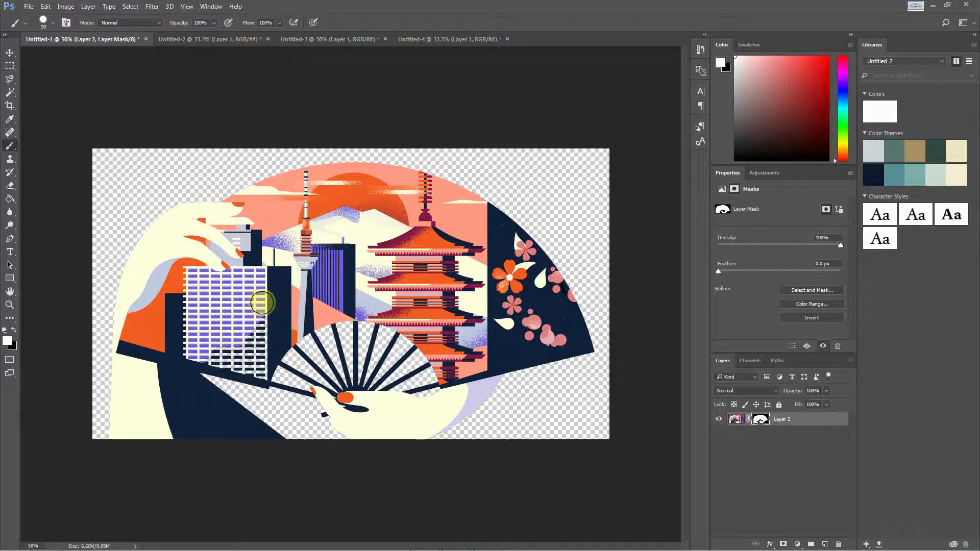
{"action": "mouse_move", "coordinate": [264, 316]}
{"action": "left_mouse_down"}
{"action": "mouse_move", "coordinate": [264, 373]}
{"action": "mouse_move", "coordinate": [202, 356]}
{"action": "mouse_move", "coordinate": [246, 370]}
{"action": "mouse_move", "coordinate": [227, 354]}
{"action": "mouse_move", "coordinate": [235, 336]}
{"action": "mouse_move", "coordinate": [250, 350]}
{"action": "mouse_move", "coordinate": [230, 320]}
{"action": "mouse_move", "coordinate": [248, 337]}
{"action": "mouse_move", "coordinate": [228, 333]}
{"action": "mouse_move", "coordinate": [236, 343]}
{"action": "mouse_move", "coordinate": [216, 318]}
{"action": "mouse_move", "coordinate": [251, 324]}
{"action": "left_mouse_up"}
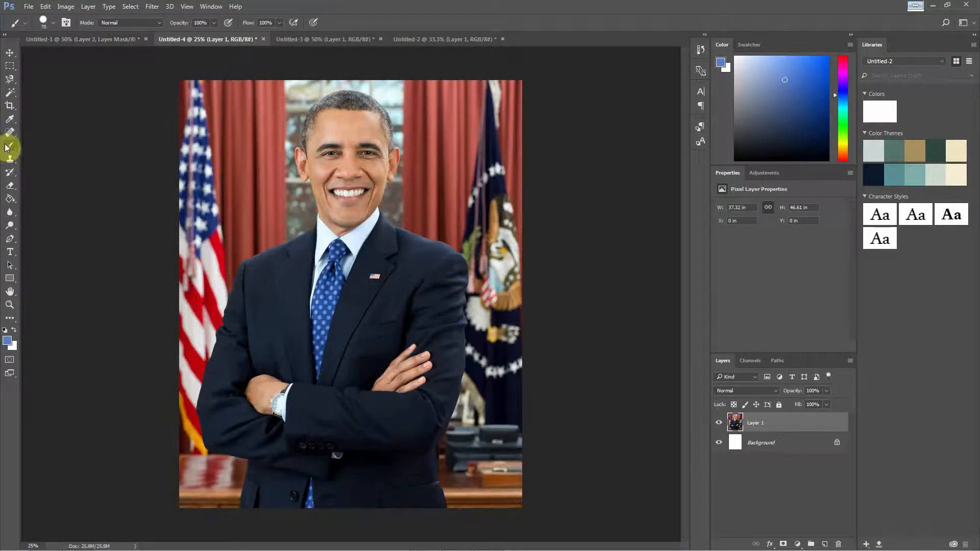
- Start a new selection on the portrait's red curtain using the Quick Selection Tool with a 126 px brush
{"action": "left_click", "coordinate": [13, 97]}
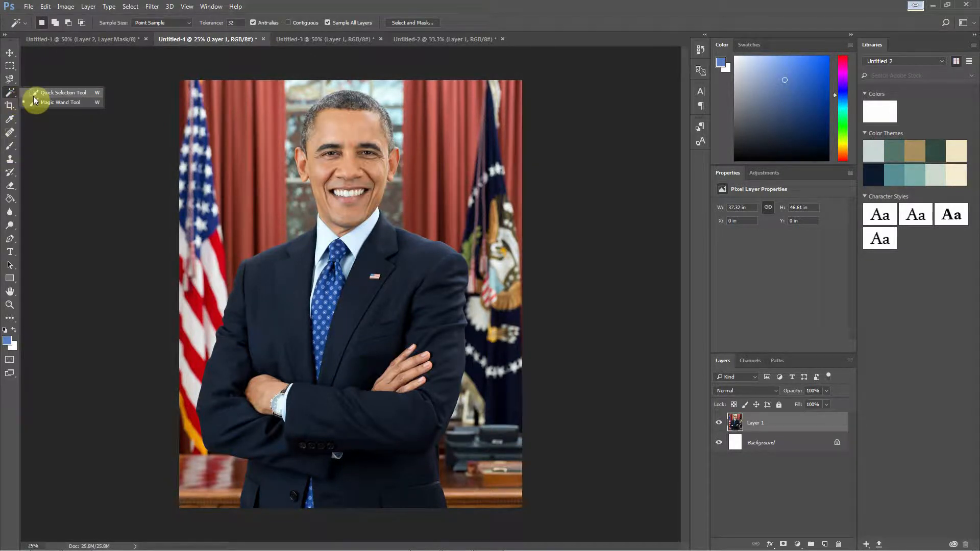
{"action": "left_click", "coordinate": [33, 94]}
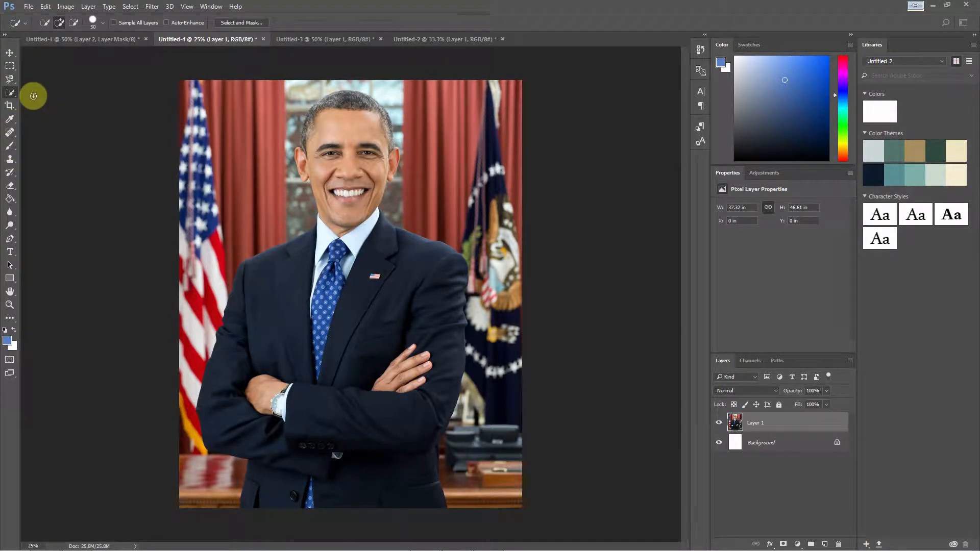
{"action": "left_click", "coordinate": [43, 21]}
{"action": "left_click", "coordinate": [103, 23]}
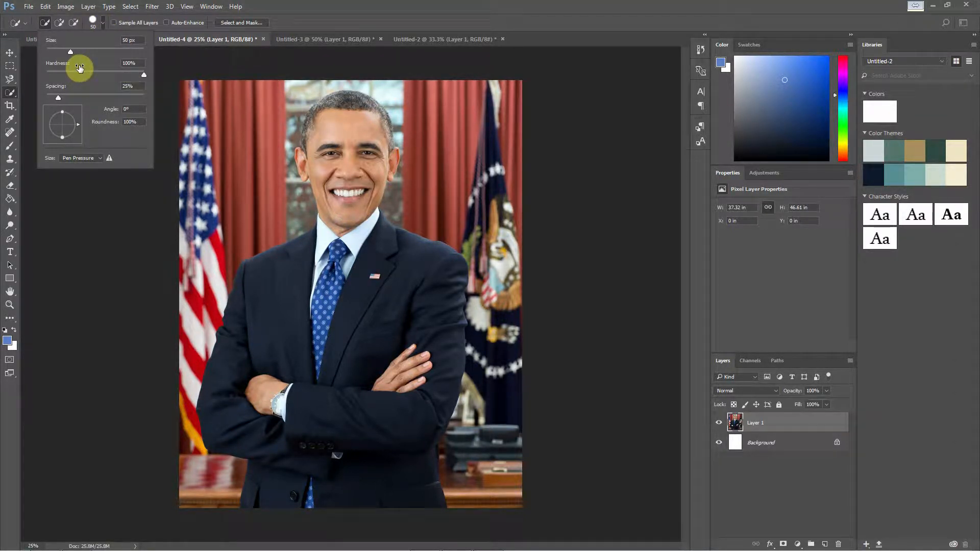
{"action": "left_click_drag", "start_coordinate": [71, 51], "coordinate": [102, 54]}
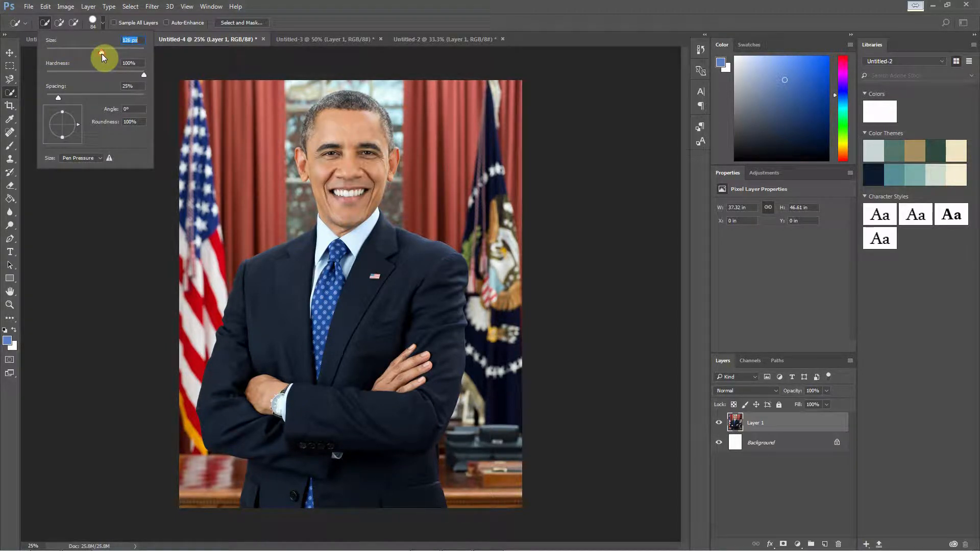
{"action": "left_click", "coordinate": [236, 134]}
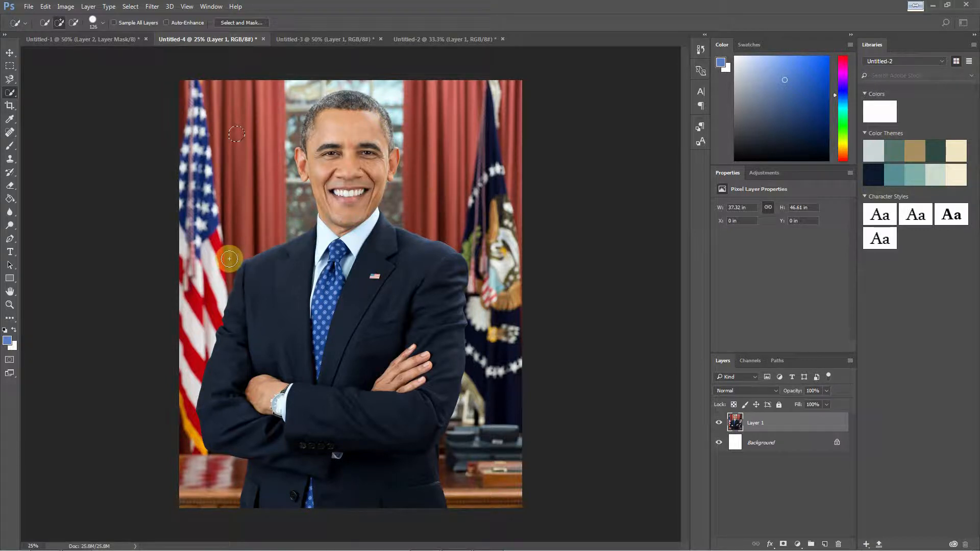
- Extend the selection over the curtain, the striped flag and the table beside the man down to the photo's lower edge
{"action": "key", "text": "ctrl+plus"}
{"action": "key", "text": "ctrl+plus"}
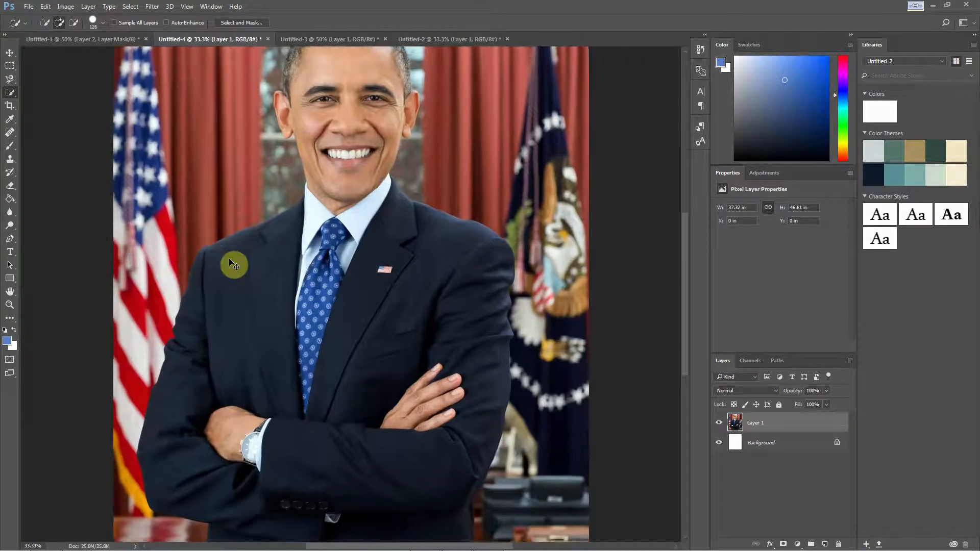
{"action": "left_click_drag", "start_coordinate": [328, 540], "coordinate": [289, 542]}
{"action": "scroll", "coordinate": [300, 311], "scroll_direction": "up", "scroll_amount": 8}
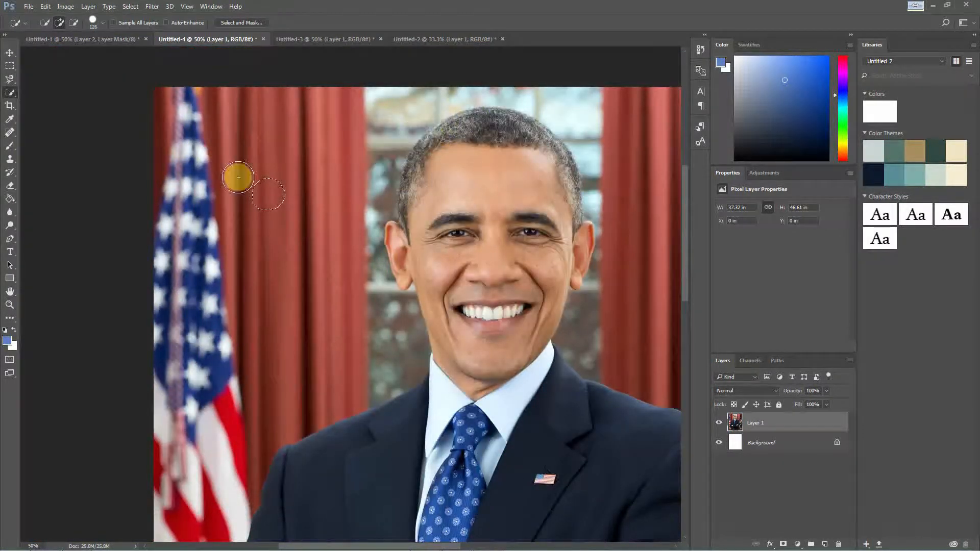
{"action": "mouse_move", "coordinate": [236, 175]}
{"action": "left_mouse_down"}
{"action": "mouse_move", "coordinate": [254, 135]}
{"action": "mouse_move", "coordinate": [182, 302]}
{"action": "mouse_move", "coordinate": [293, 217]}
{"action": "mouse_move", "coordinate": [320, 178]}
{"action": "mouse_move", "coordinate": [243, 242]}
{"action": "mouse_move", "coordinate": [183, 346]}
{"action": "mouse_move", "coordinate": [170, 393]}
{"action": "mouse_move", "coordinate": [175, 474]}
{"action": "mouse_move", "coordinate": [221, 352]}
{"action": "left_mouse_up"}
{"action": "scroll", "coordinate": [222, 355], "scroll_direction": "down", "scroll_amount": 4}
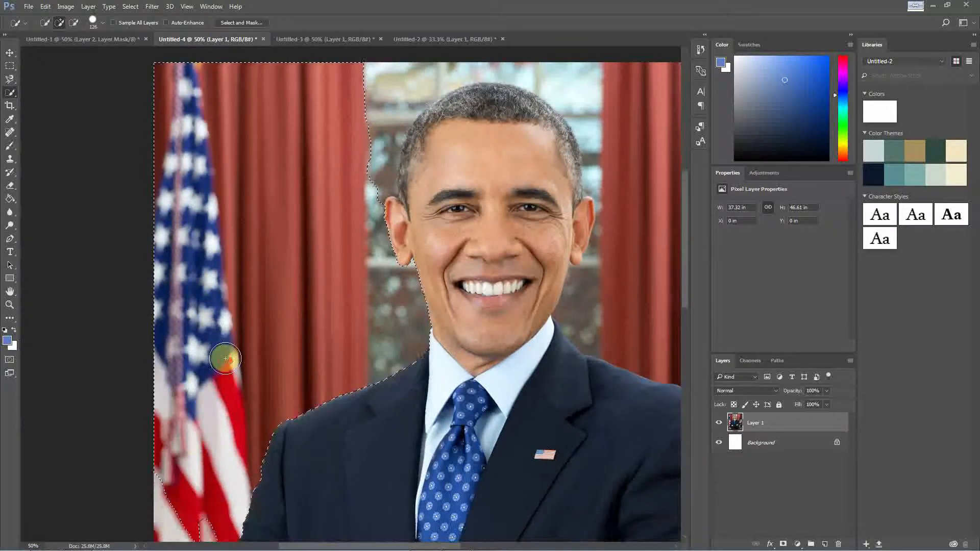
{"action": "scroll", "coordinate": [226, 358], "scroll_direction": "down", "scroll_amount": 8}
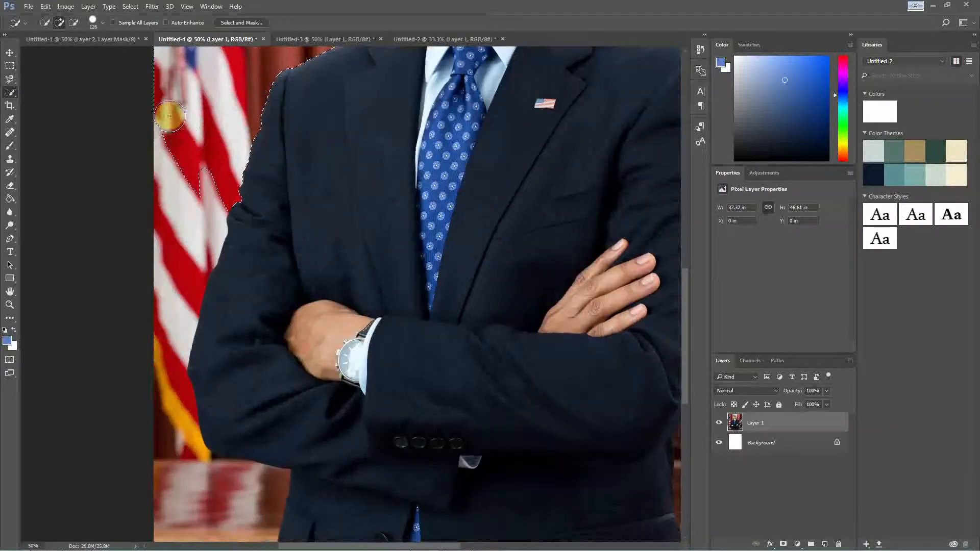
{"action": "mouse_move", "coordinate": [165, 110]}
{"action": "left_mouse_down"}
{"action": "mouse_move", "coordinate": [155, 350]}
{"action": "mouse_move", "coordinate": [176, 479]}
{"action": "mouse_move", "coordinate": [175, 432]}
{"action": "left_mouse_up"}
{"action": "scroll", "coordinate": [176, 431], "scroll_direction": "down", "scroll_amount": 1}
{"action": "scroll", "coordinate": [175, 431], "scroll_direction": "down", "scroll_amount": 3}
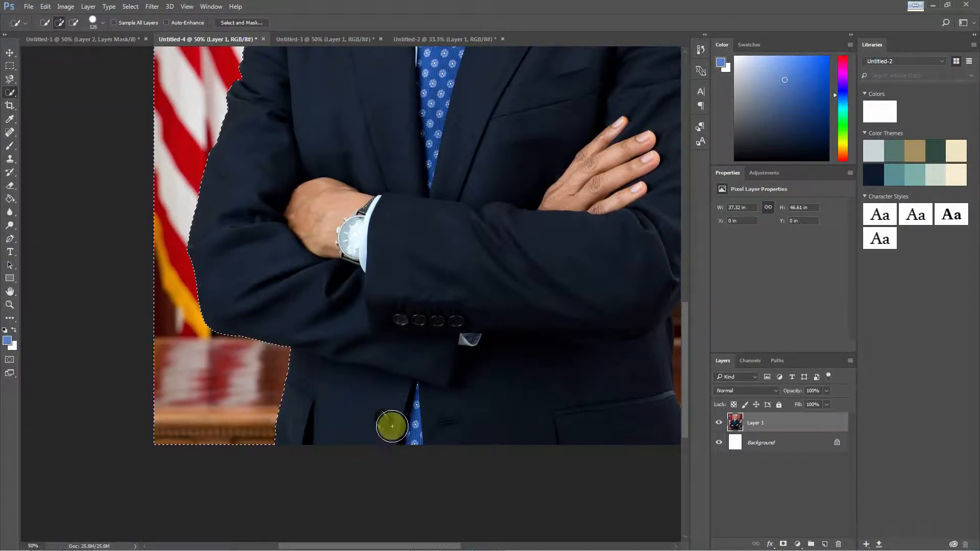
- Add the desk and eagle flag on the man's other side to the selection, subtracting the spill over his sleeve
{"action": "scroll", "coordinate": [437, 415], "scroll_direction": "right", "scroll_amount": 10}
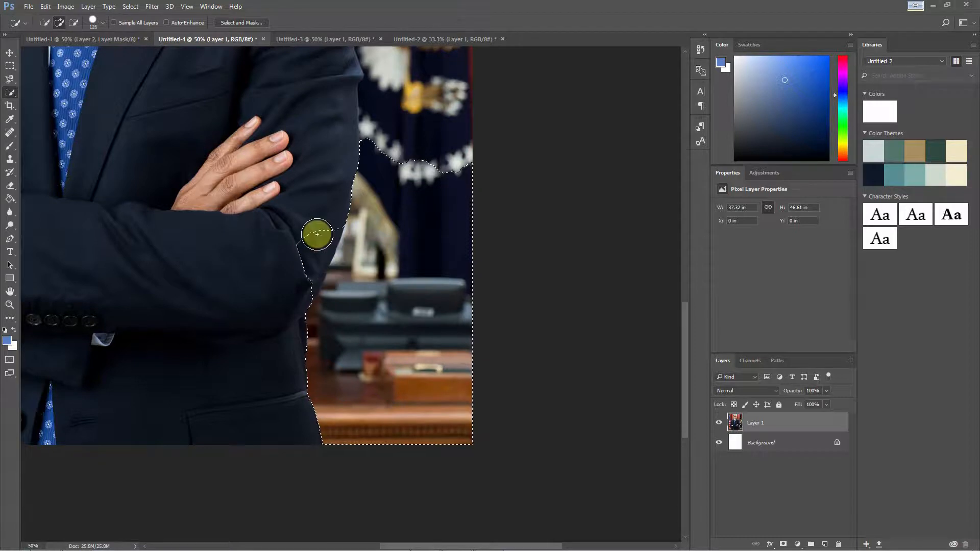
{"action": "key", "text": "alt"}
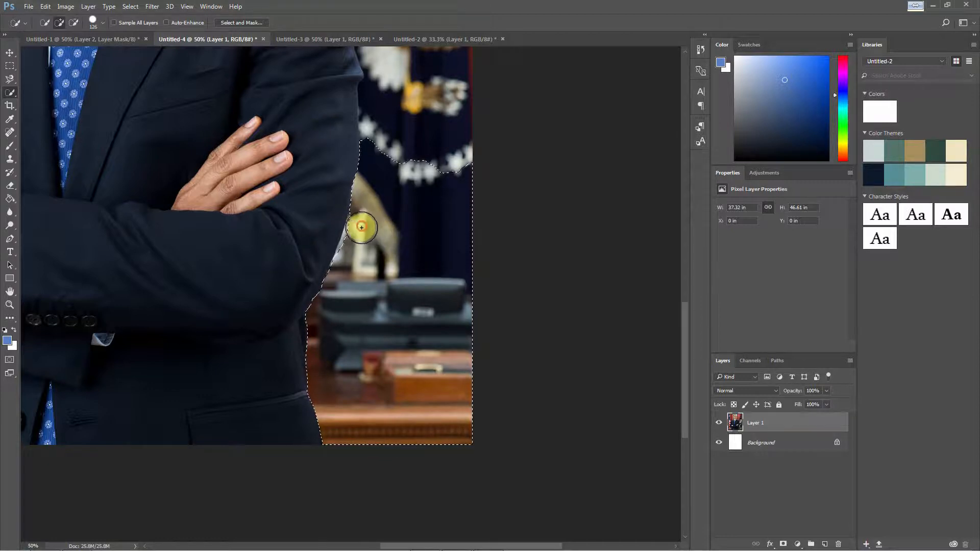
{"action": "scroll", "coordinate": [344, 275], "scroll_direction": "up", "scroll_amount": 4}
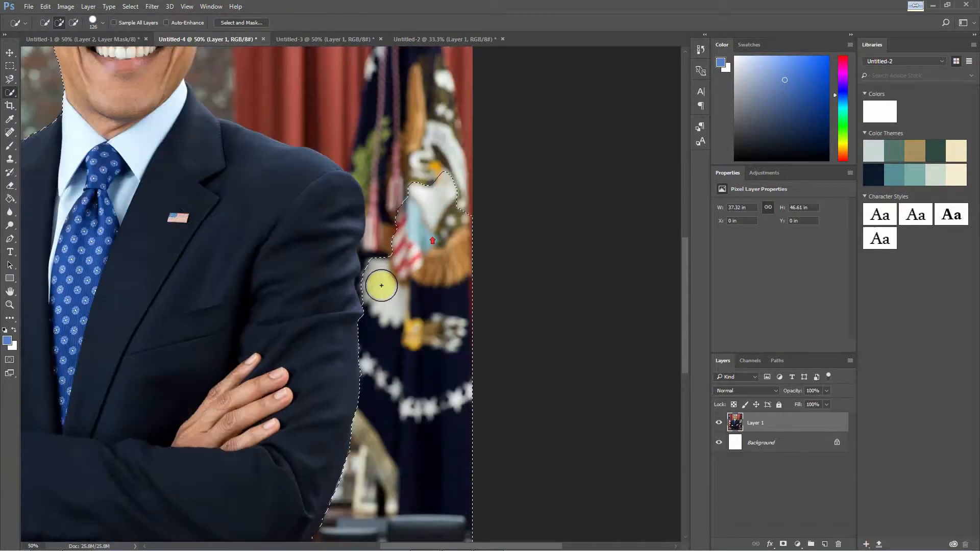
{"action": "left_click_drag", "start_coordinate": [381, 285], "coordinate": [416, 206]}
{"action": "scroll", "coordinate": [417, 147], "scroll_direction": "down", "scroll_amount": 1}
{"action": "scroll", "coordinate": [418, 259], "scroll_direction": "up", "scroll_amount": 3}
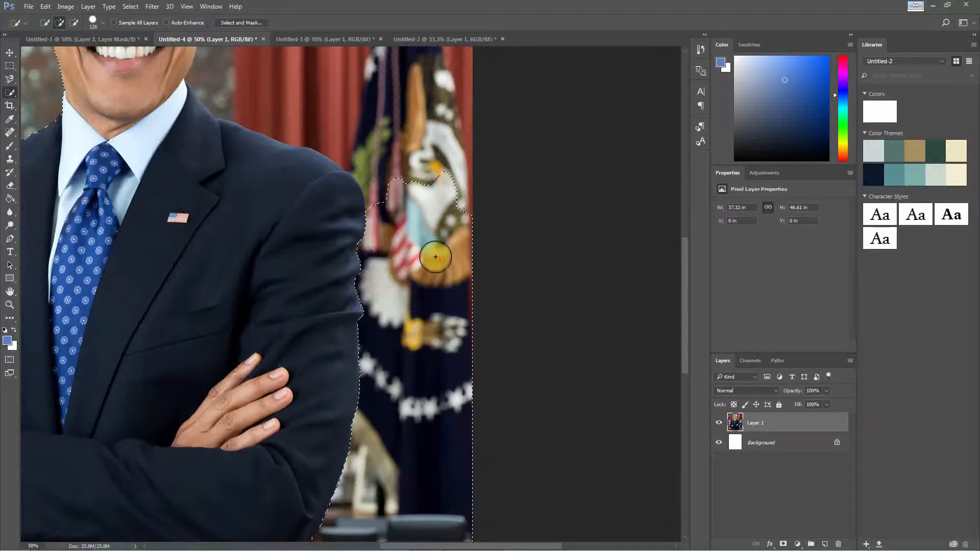
{"action": "scroll", "coordinate": [436, 256], "scroll_direction": "up", "scroll_amount": 6}
{"action": "left_click_drag", "start_coordinate": [382, 363], "coordinate": [375, 378]}
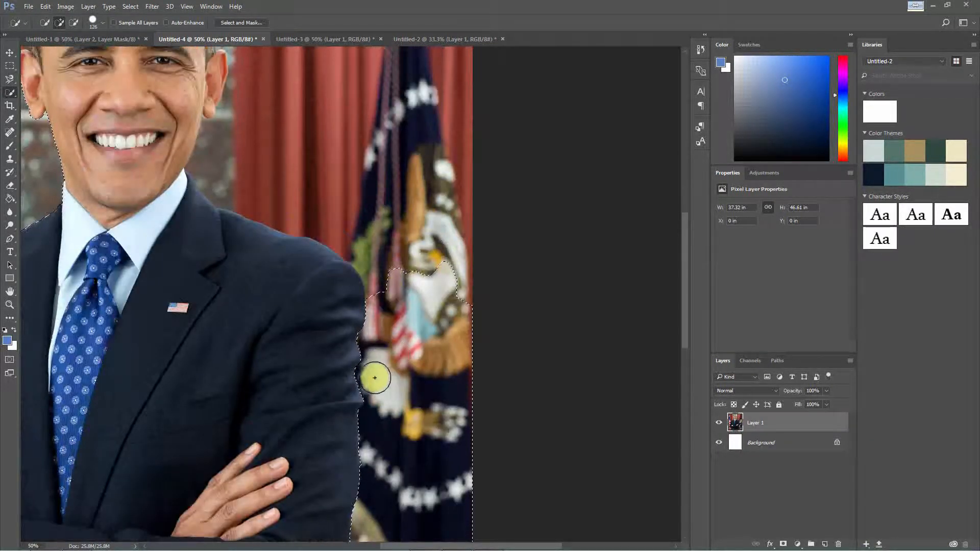
- Refine the background selection around the man's head and ears, reducing the brush to 45 px and subtracting the spill at the ear
{"action": "scroll", "coordinate": [184, 97], "scroll_direction": "up", "scroll_amount": 10}
{"action": "left_click_drag", "start_coordinate": [511, 545], "coordinate": [432, 545]}
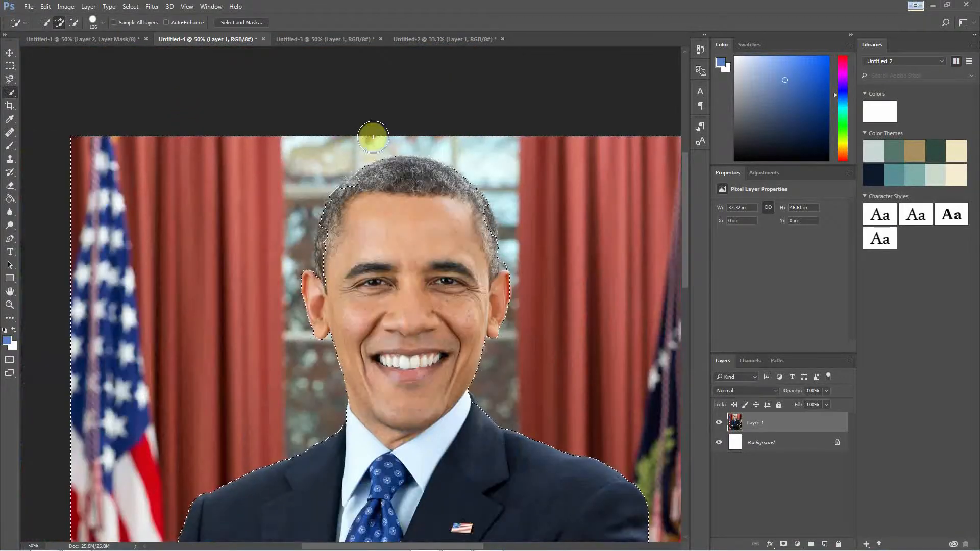
{"action": "key", "text": "alt"}
{"action": "mouse_move", "coordinate": [332, 286]}
{"action": "left_mouse_down"}
{"action": "mouse_move", "coordinate": [355, 198]}
{"action": "mouse_move", "coordinate": [439, 201]}
{"action": "mouse_move", "coordinate": [485, 240]}
{"action": "left_mouse_up"}
{"action": "key", "text": "bracketleft"}
{"action": "key", "text": "bracketleft"}
{"action": "key", "text": "bracketleft"}
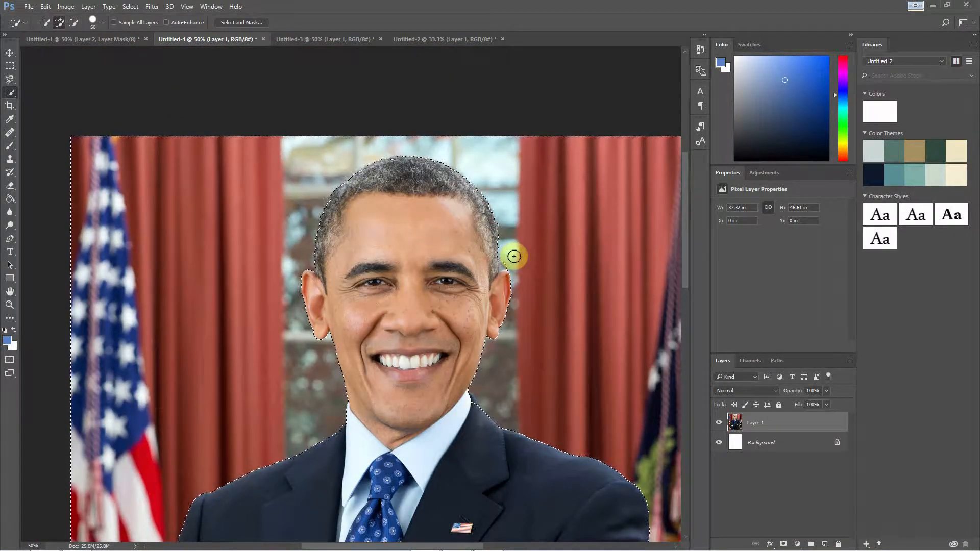
{"action": "key", "text": "bracketleft"}
{"action": "key", "text": "bracketleft"}
{"action": "key", "text": "bracketleft"}
{"action": "key", "text": "bracketleft"}
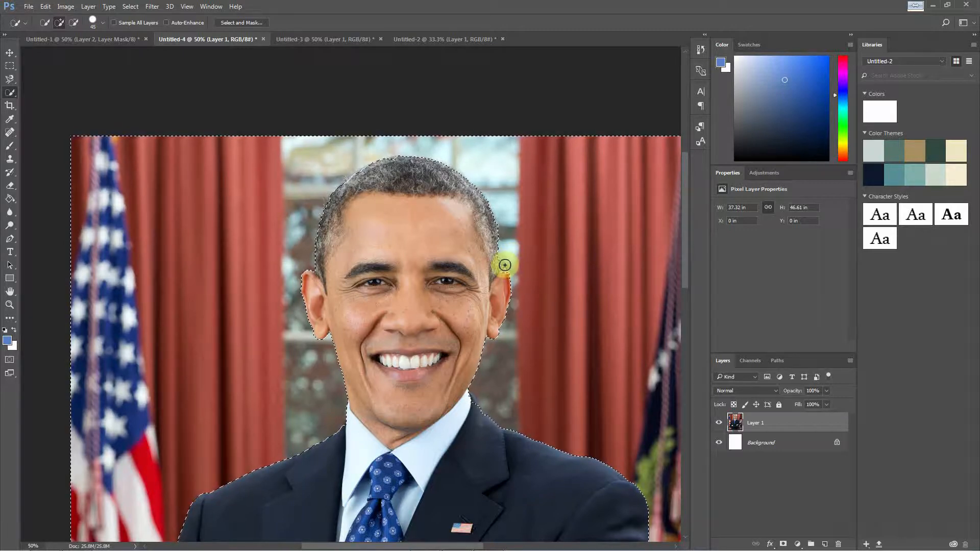
{"action": "key", "text": "alt"}
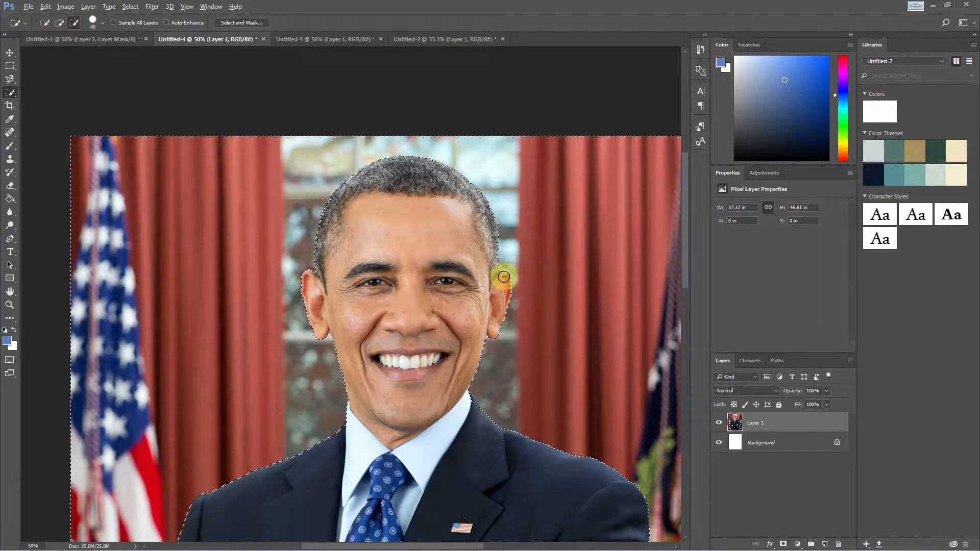
- Examine the selection edge around the man's body, hair and ears at different magnifications
{"action": "scroll", "coordinate": [533, 304], "scroll_direction": "down", "scroll_amount": 5}
{"action": "key", "text": "ctrl+minus"}
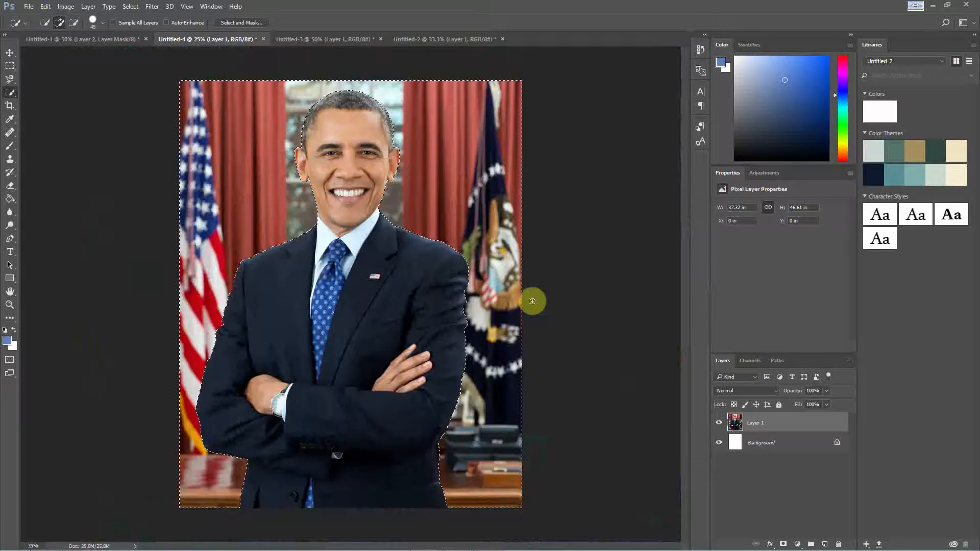
{"action": "key", "text": "ctrl+plus"}
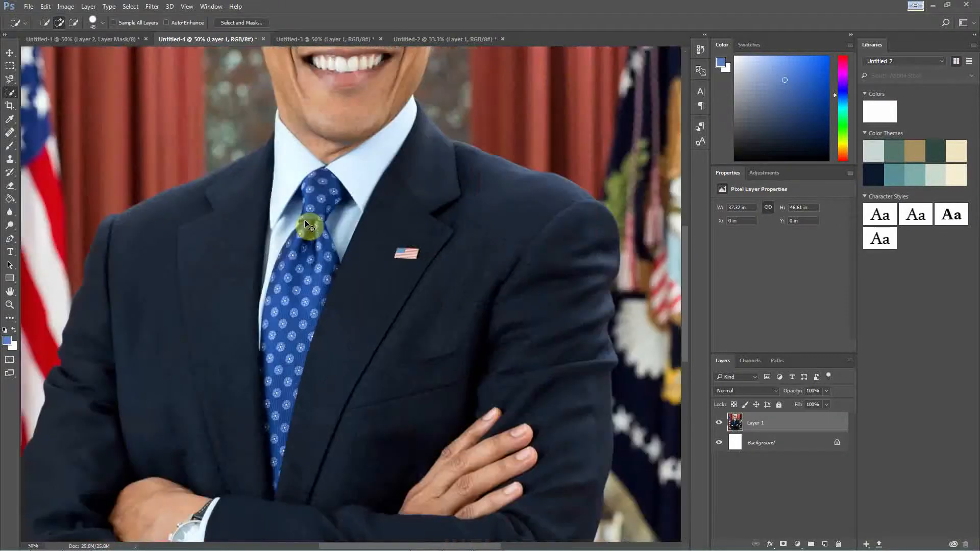
{"action": "key", "text": "ctrl+plus"}
{"action": "left_click_drag", "start_coordinate": [686, 303], "coordinate": [697, 213]}
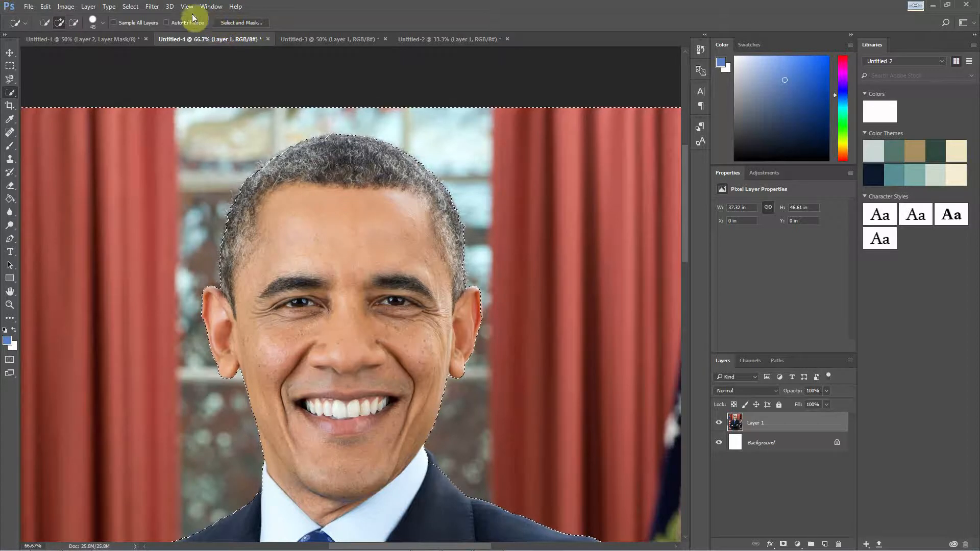
{"action": "left_click", "coordinate": [128, 7]}
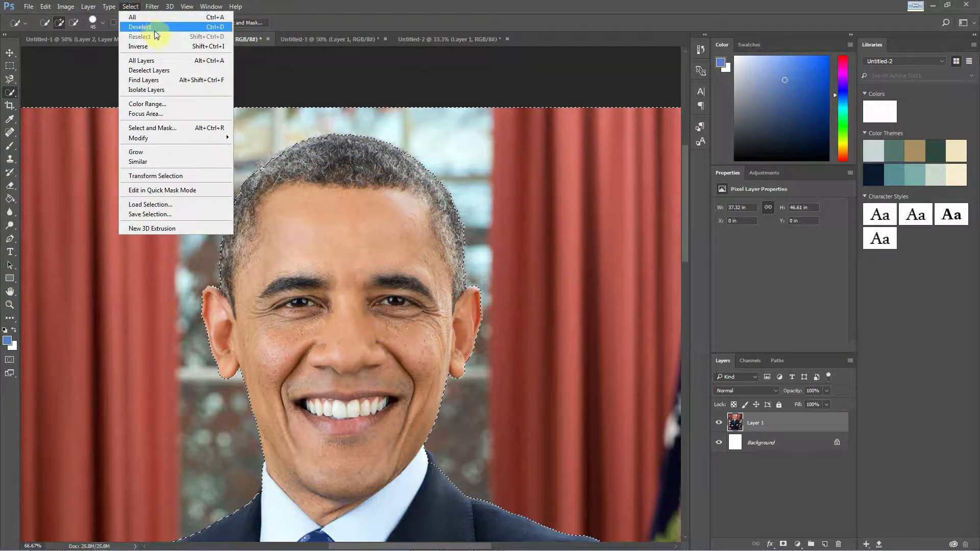
{"action": "left_click", "coordinate": [287, 14]}
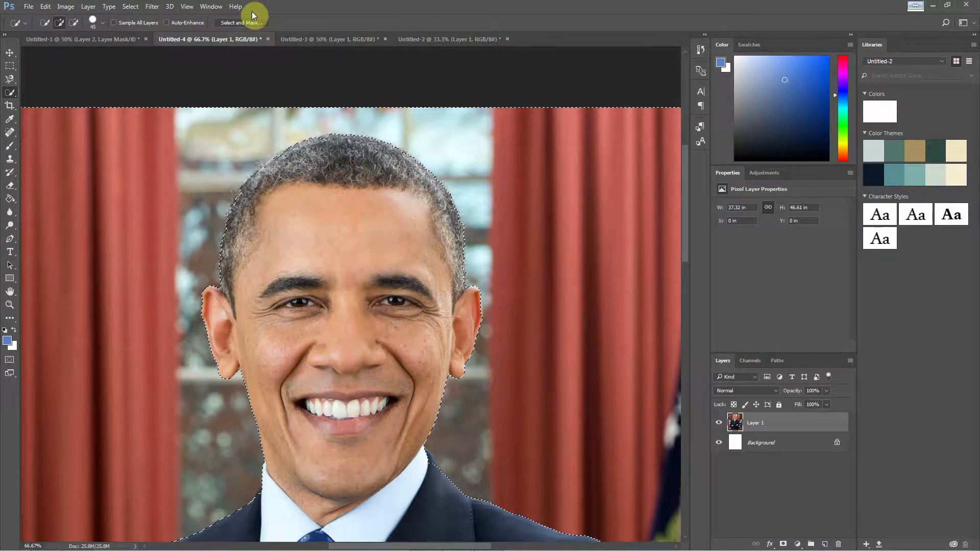
- Open Select and Mask for the background selection, switch off Smart Radius and try an edge-detection radius of 4 px
{"action": "left_click", "coordinate": [240, 23]}
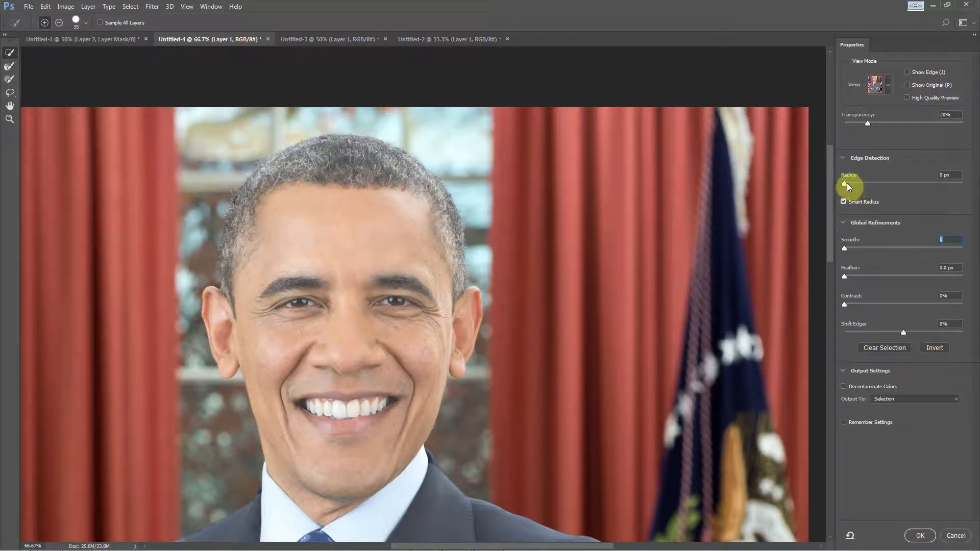
{"action": "left_click_drag", "start_coordinate": [845, 185], "coordinate": [857, 185]}
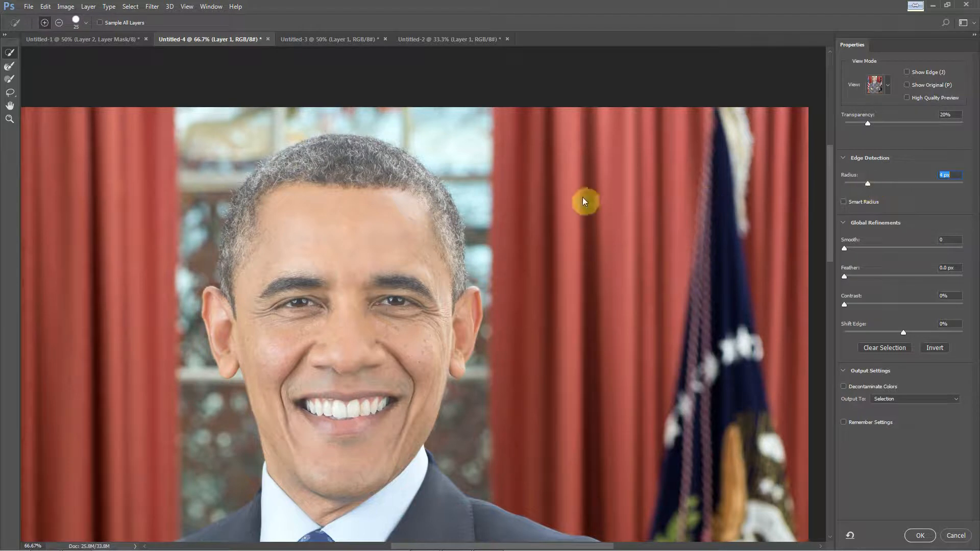
{"action": "left_click_drag", "start_coordinate": [951, 175], "coordinate": [943, 176]}
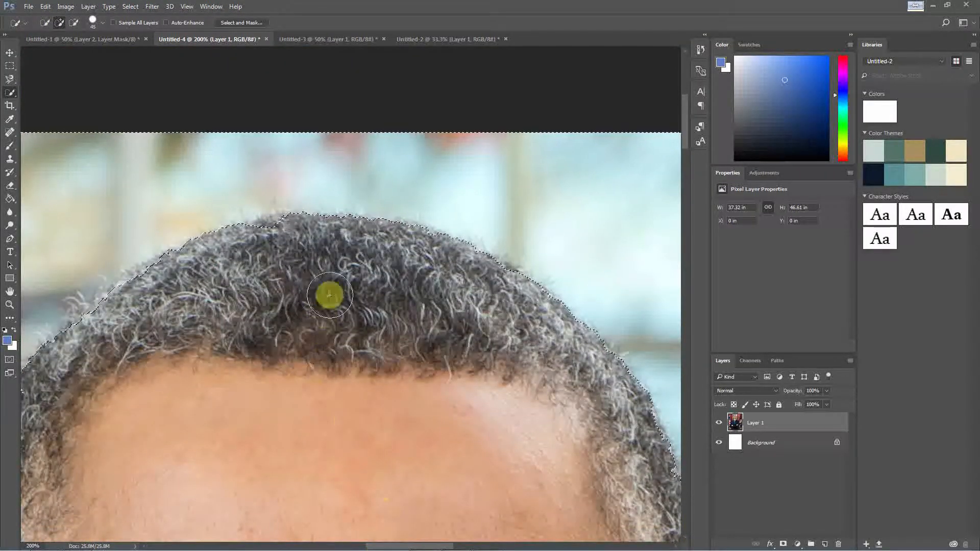
- Subtract the spill over the man's hair from the background selection along the upper hairline and check down to the ear
{"action": "left_click", "coordinate": [276, 237], "text": "alt"}
{"action": "mouse_move", "coordinate": [276, 237]}
{"action": "left_mouse_down"}
{"action": "mouse_move", "coordinate": [156, 299]}
{"action": "mouse_move", "coordinate": [123, 304]}
{"action": "mouse_move", "coordinate": [141, 287]}
{"action": "left_mouse_up"}
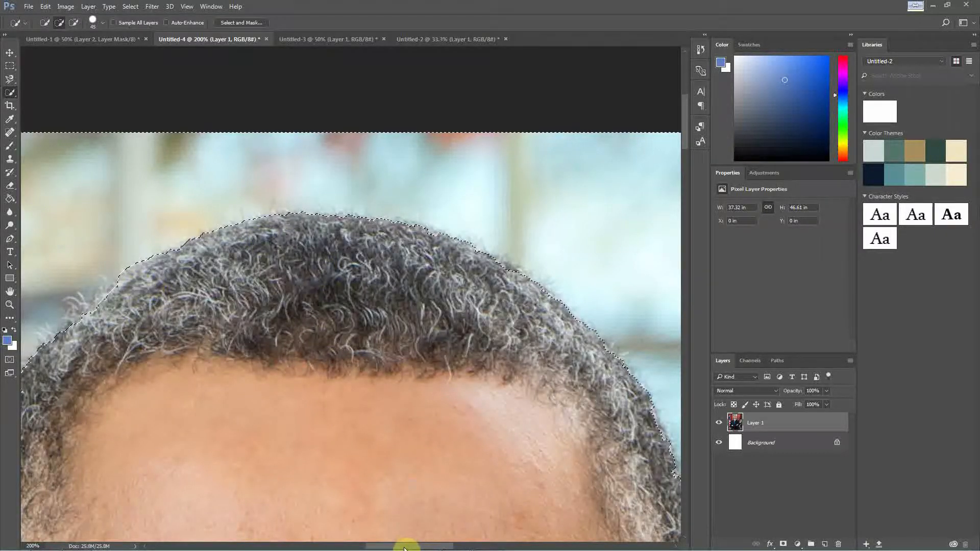
{"action": "left_click_drag", "start_coordinate": [407, 546], "coordinate": [379, 546]}
{"action": "scroll", "coordinate": [327, 414], "scroll_direction": "down", "scroll_amount": 2}
{"action": "scroll", "coordinate": [327, 414], "scroll_direction": "down", "scroll_amount": 3}
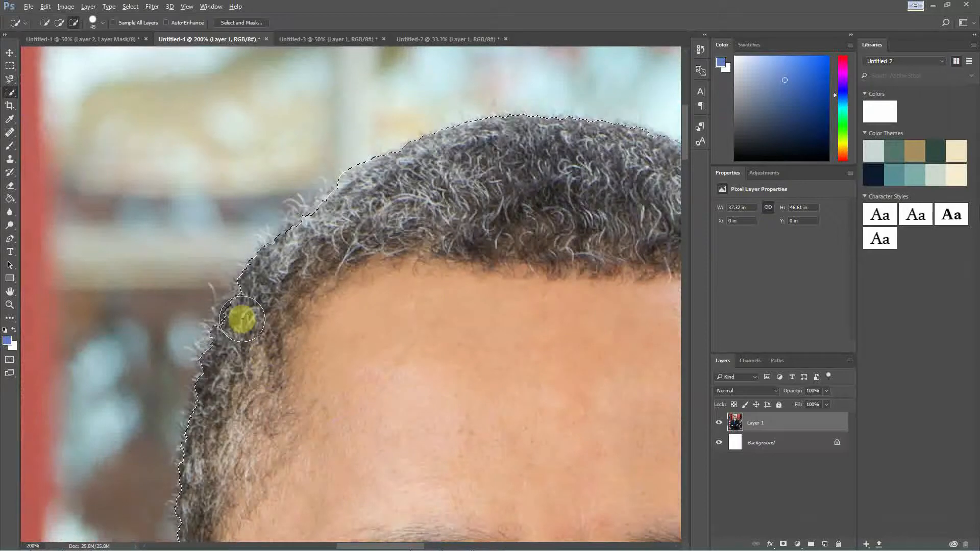
{"action": "scroll", "coordinate": [287, 383], "scroll_direction": "down", "scroll_amount": 3}
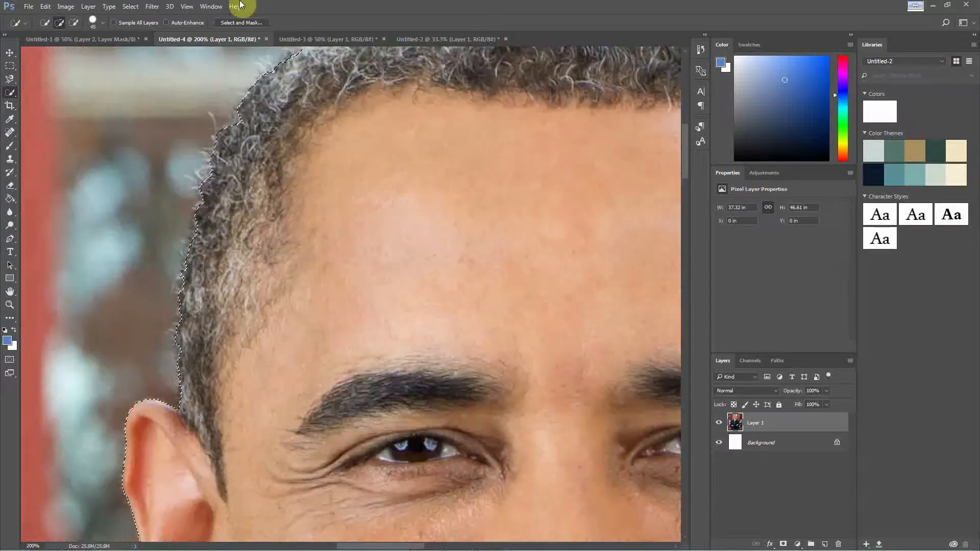
- Refine the selection edge in Select and Mask with a 7 px radius and output it as a selection
{"action": "left_click", "coordinate": [238, 23]}
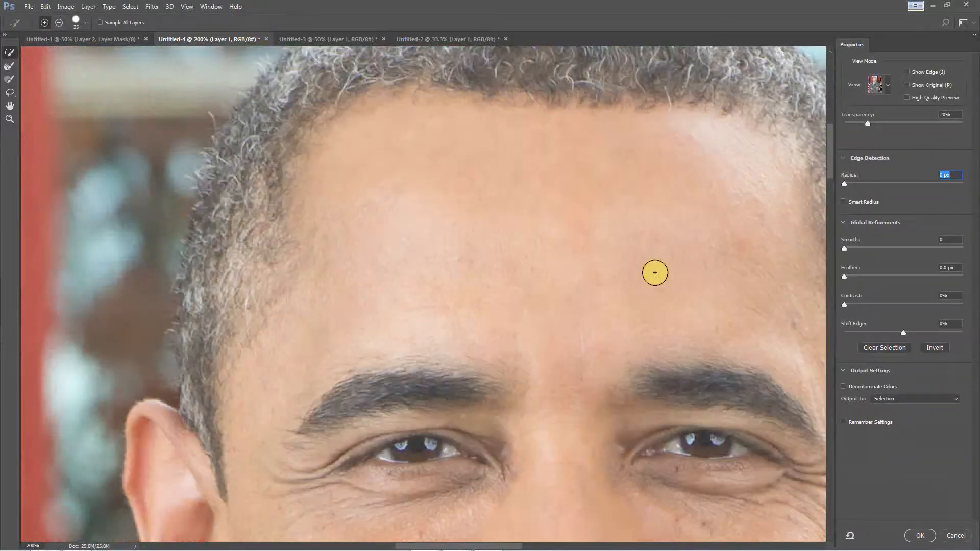
{"action": "left_click_drag", "start_coordinate": [850, 183], "coordinate": [884, 186]}
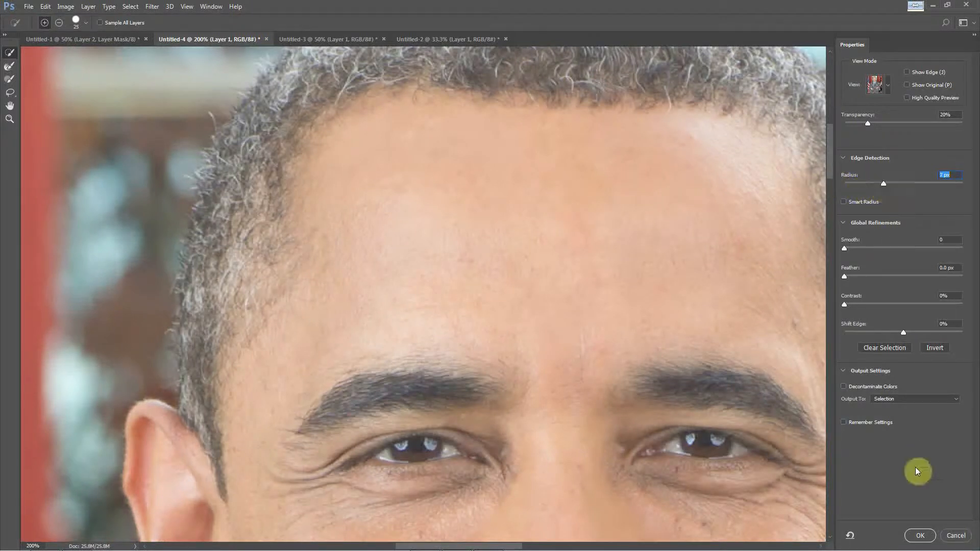
{"action": "left_click", "coordinate": [916, 542]}
{"action": "left_click", "coordinate": [877, 522]}
{"action": "key", "text": "Return"}
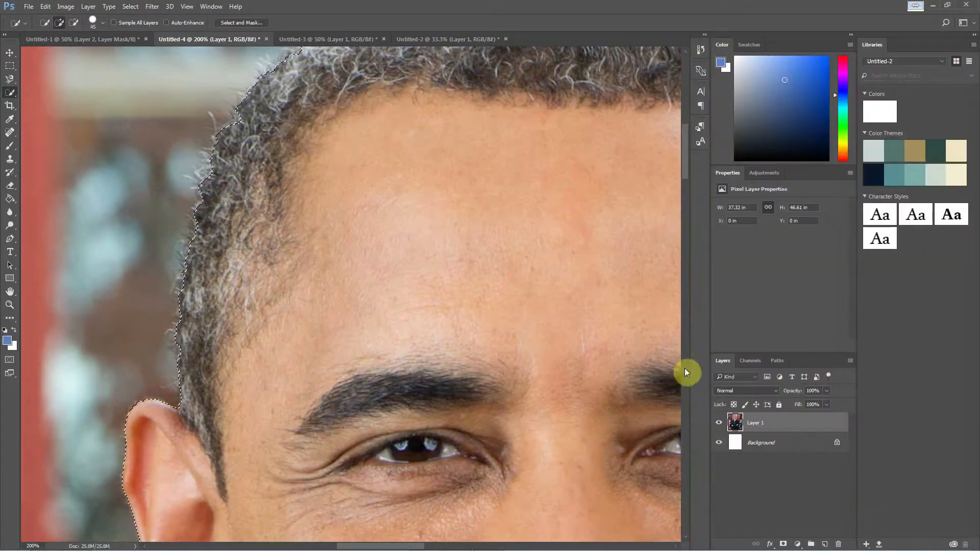
- Add a layer mask to the portrait layer that hides the selected background and keeps the man
{"action": "key", "text": "ctrl+minus"}
{"action": "key", "text": "ctrl+minus"}
{"action": "key", "text": "ctrl+minus"}
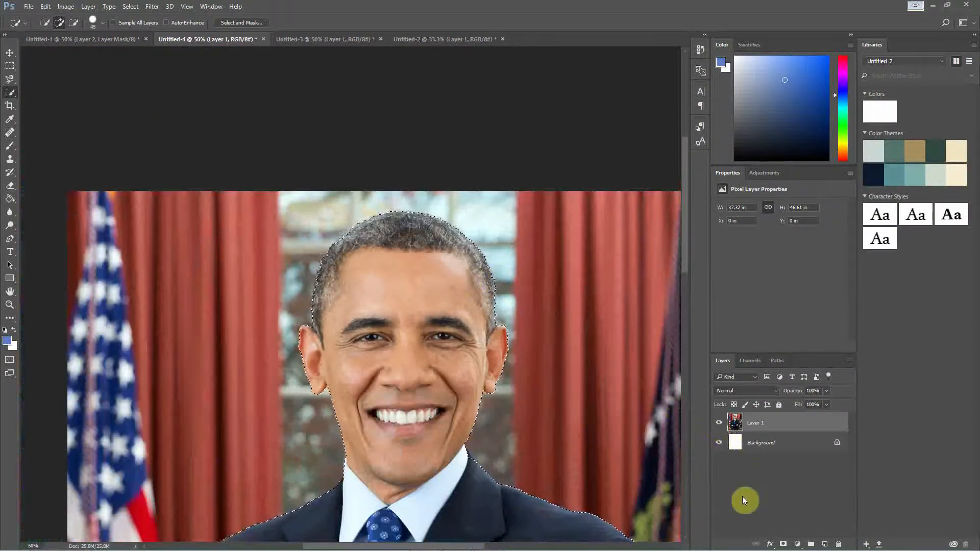
{"action": "left_click", "coordinate": [783, 543]}
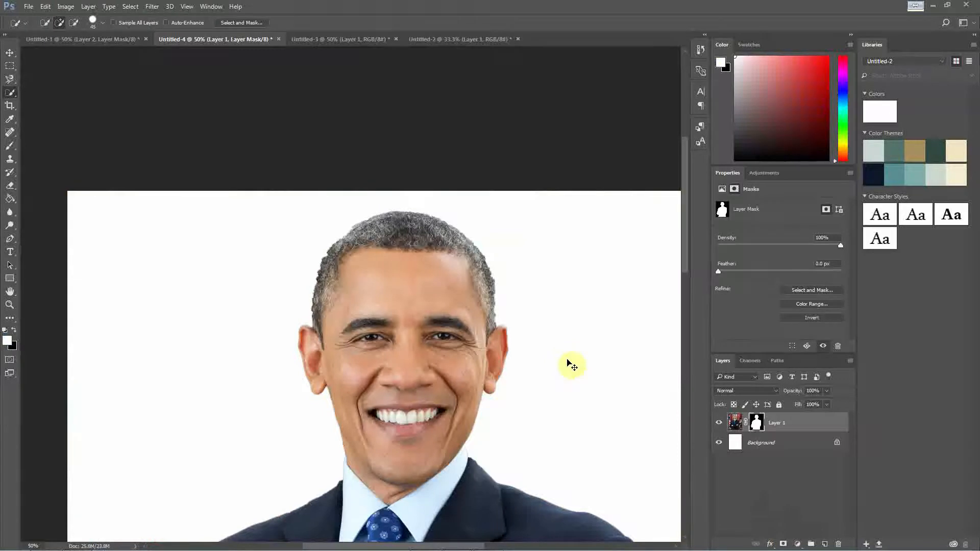
{"action": "key", "text": "ctrl+minus"}
{"action": "left_click_drag", "start_coordinate": [685, 221], "coordinate": [690, 240]}
{"action": "key", "text": "ctrl+minus"}
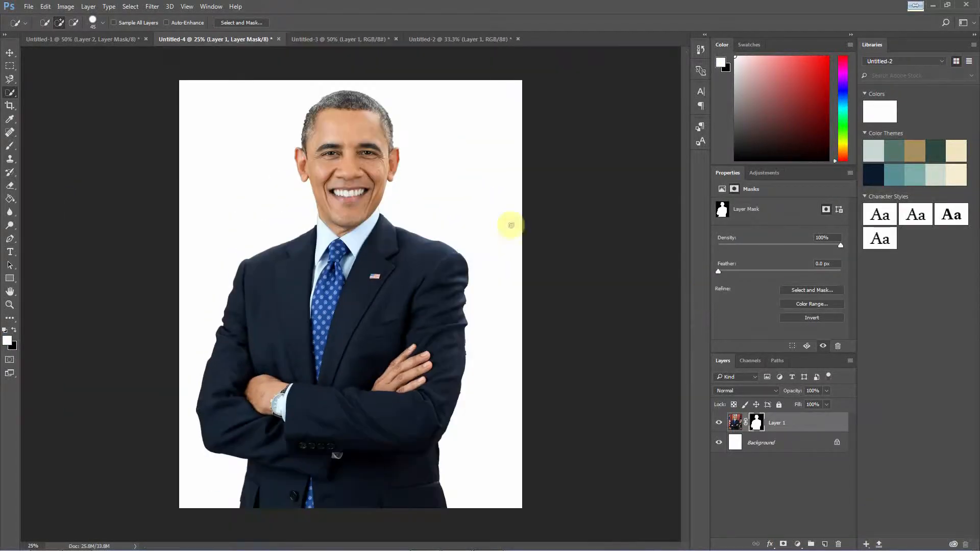
- Switch to the Untitled-3 night building photo and start a Pen path where the red sign's inner edge meets the photo's upper border
{"action": "left_click", "coordinate": [338, 39]}
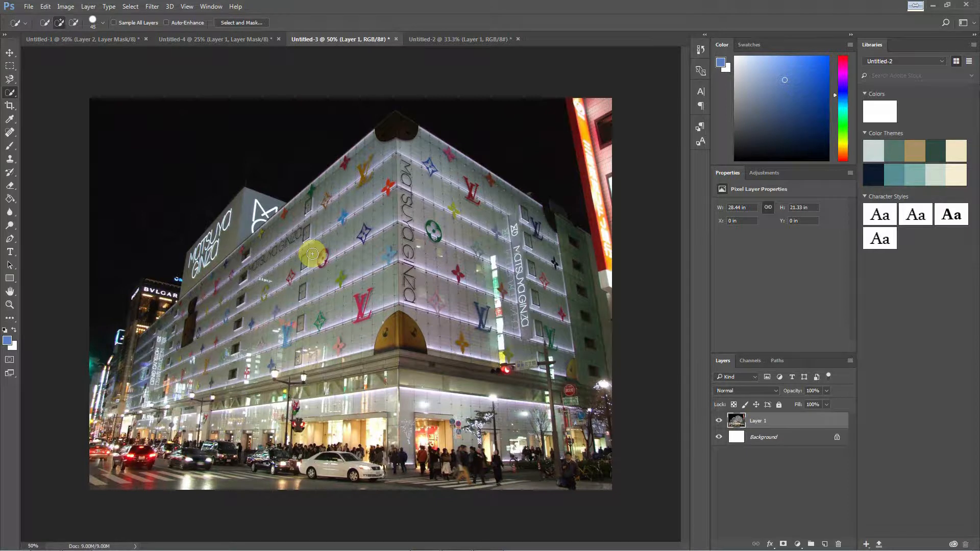
{"action": "left_click", "coordinate": [10, 239]}
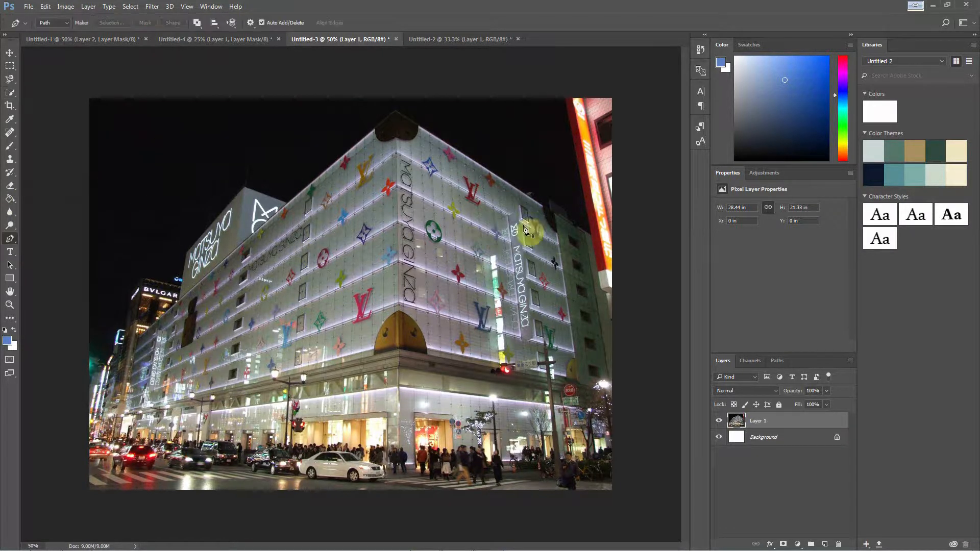
{"action": "key", "text": "ctrl+plus"}
{"action": "key", "text": "ctrl+plus"}
{"action": "key", "text": "ctrl+plus"}
{"action": "key", "text": "ctrl+plus"}
{"action": "key", "text": "ctrl+minus"}
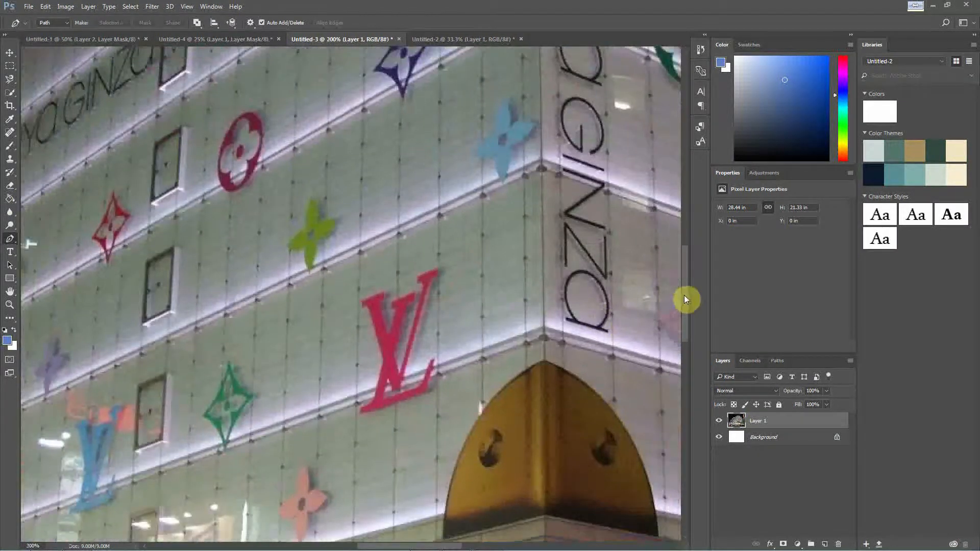
{"action": "left_click_drag", "start_coordinate": [684, 295], "coordinate": [685, 164]}
{"action": "left_click_drag", "start_coordinate": [377, 540], "coordinate": [496, 528]}
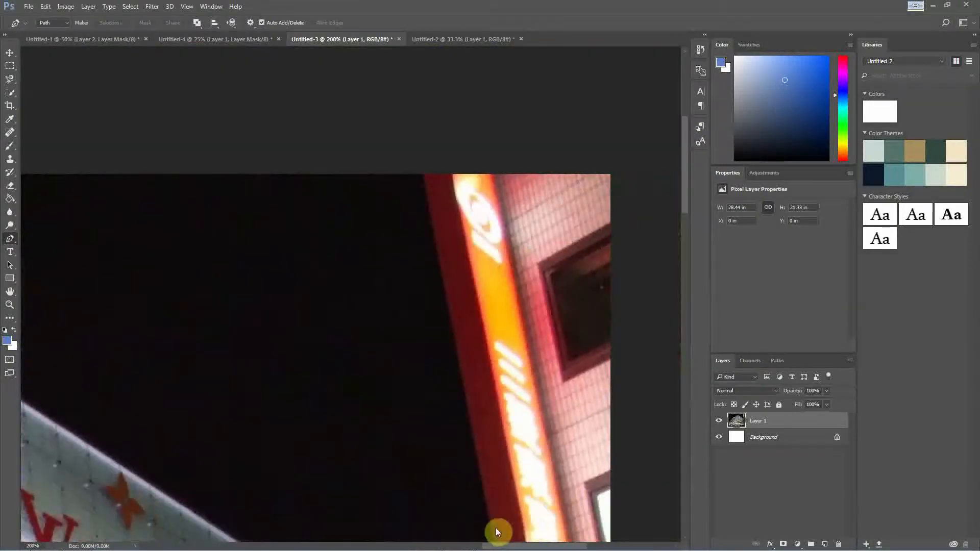
{"action": "left_click", "coordinate": [422, 176]}
- Trace the path down the red sign's edge to the adjoining roof and around the raised rooftop block
{"action": "left_click_drag", "start_coordinate": [685, 176], "coordinate": [687, 255]}
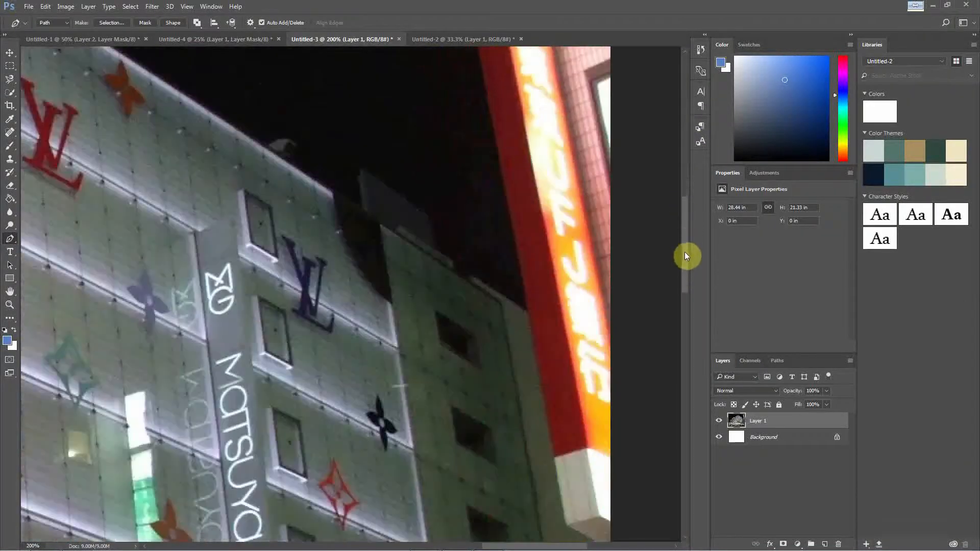
{"action": "left_click", "coordinate": [528, 310]}
{"action": "left_click", "coordinate": [435, 249]}
{"action": "left_click", "coordinate": [431, 216]}
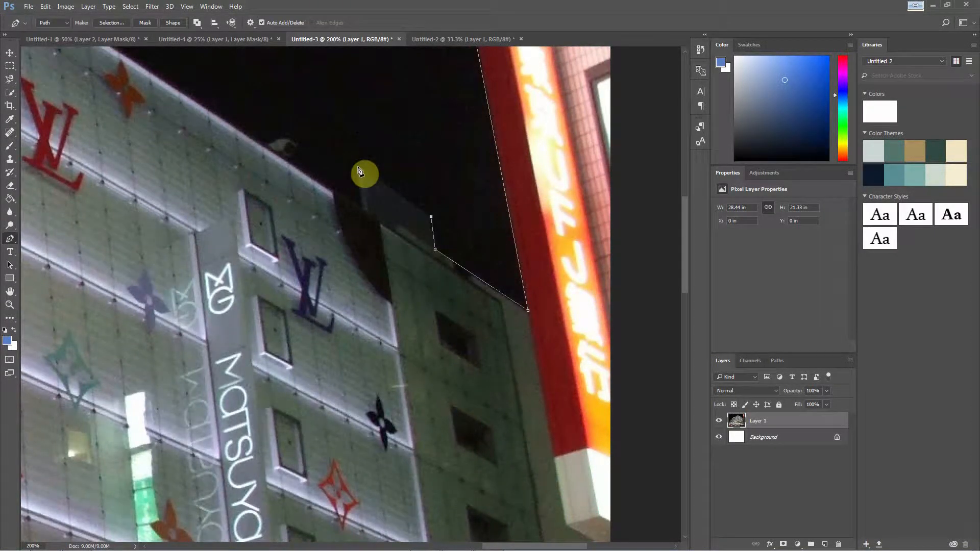
{"action": "left_click", "coordinate": [359, 166]}
{"action": "left_click", "coordinate": [362, 207]}
- Undo the stray anchor point beside the rooftop block and carry the path along the main roofline to the building's corner peak
{"action": "scroll", "coordinate": [309, 175], "scroll_direction": "up", "scroll_amount": 3}
{"action": "left_click_drag", "start_coordinate": [533, 546], "coordinate": [521, 547]}
{"action": "left_click", "coordinate": [441, 373]}
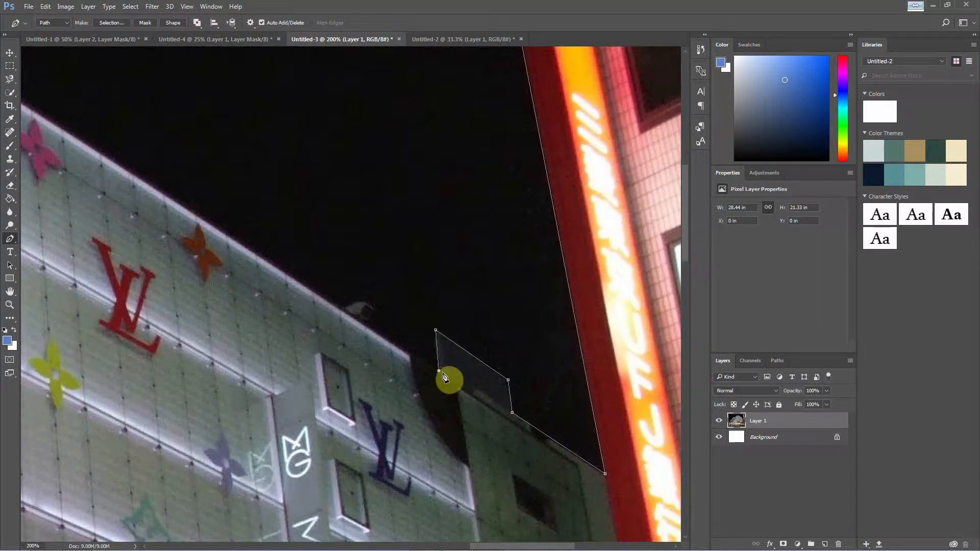
{"action": "mouse_move", "coordinate": [440, 372]}
{"action": "left_mouse_down"}
{"action": "mouse_move", "coordinate": [407, 381]}
{"action": "mouse_move", "coordinate": [440, 366]}
{"action": "mouse_move", "coordinate": [425, 376]}
{"action": "mouse_move", "coordinate": [440, 365]}
{"action": "mouse_move", "coordinate": [439, 374]}
{"action": "left_mouse_up"}
{"action": "key", "text": "ctrl+z"}
{"action": "scroll", "coordinate": [427, 391], "scroll_direction": "up", "scroll_amount": 1}
{"action": "left_click", "coordinate": [272, 63]}
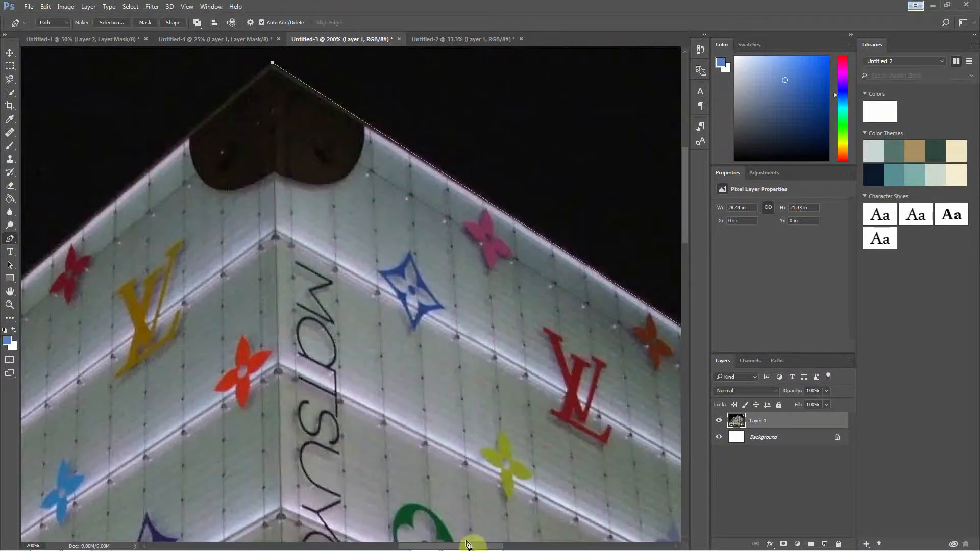
- Continue the path around the rooftop MATSUYA GINZA sign and along the top edge of the BVLGARI building
{"action": "left_click_drag", "start_coordinate": [467, 545], "coordinate": [302, 545]}
{"action": "left_click", "coordinate": [206, 373]}
{"action": "left_click", "coordinate": [279, 389]}
{"action": "scroll", "coordinate": [278, 386], "scroll_direction": "down", "scroll_amount": 3}
{"action": "left_click", "coordinate": [451, 215]}
{"action": "left_click", "coordinate": [299, 178]}
{"action": "left_click", "coordinate": [253, 232]}
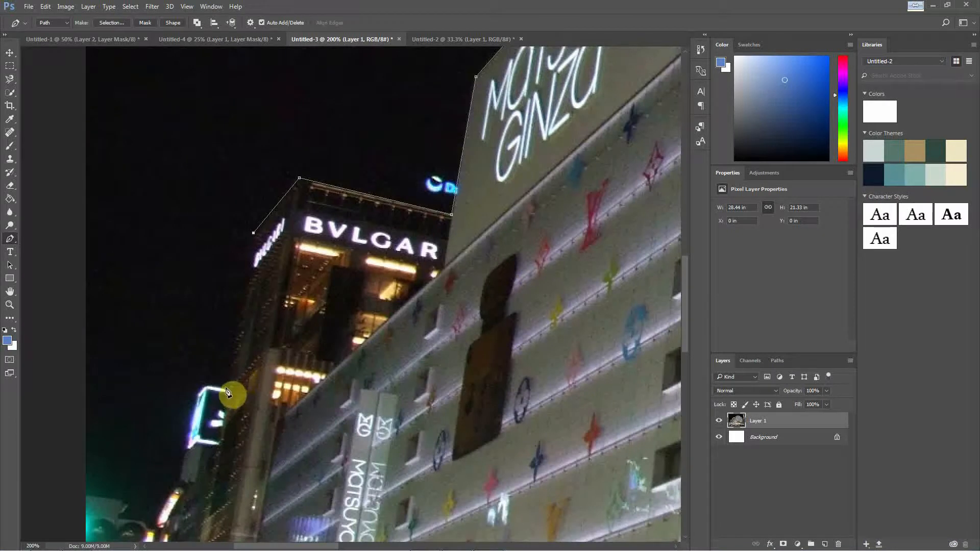
- Trace the path down the BVLGARI building's side, around the small lit sign and to the light strip below it
{"action": "left_click", "coordinate": [228, 388]}
{"action": "left_click", "coordinate": [207, 384]}
{"action": "scroll", "coordinate": [201, 406], "scroll_direction": "down", "scroll_amount": 3}
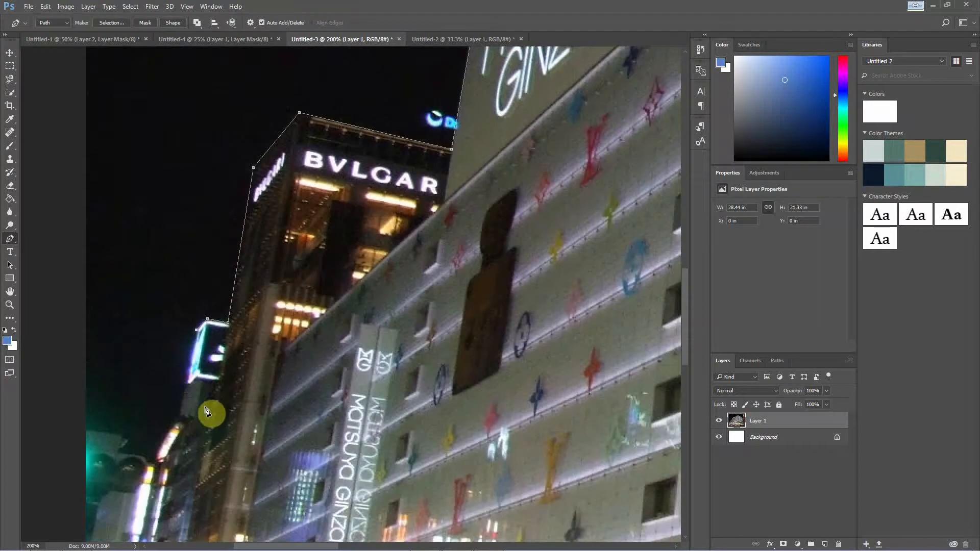
{"action": "scroll", "coordinate": [207, 411], "scroll_direction": "up", "scroll_amount": 1}
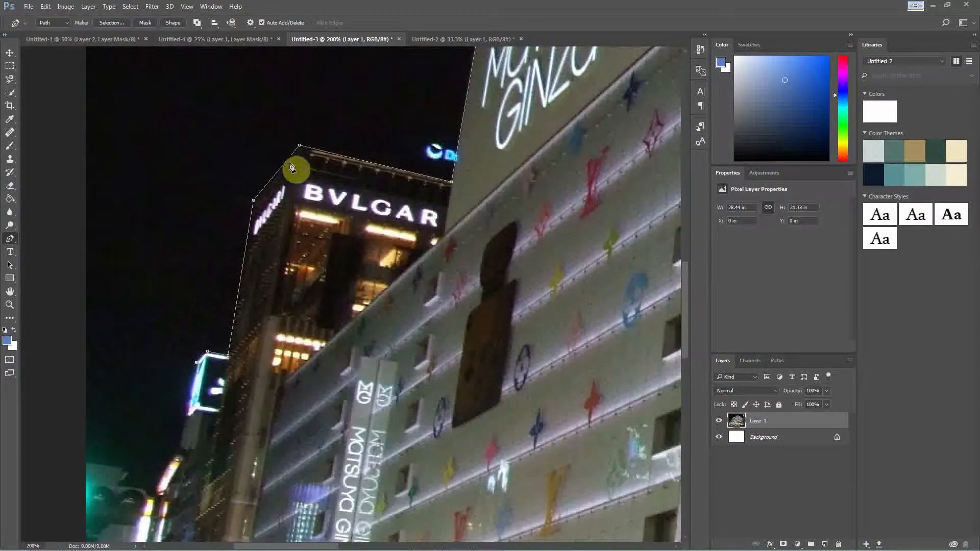
{"action": "scroll", "coordinate": [209, 304], "scroll_direction": "down", "scroll_amount": 4}
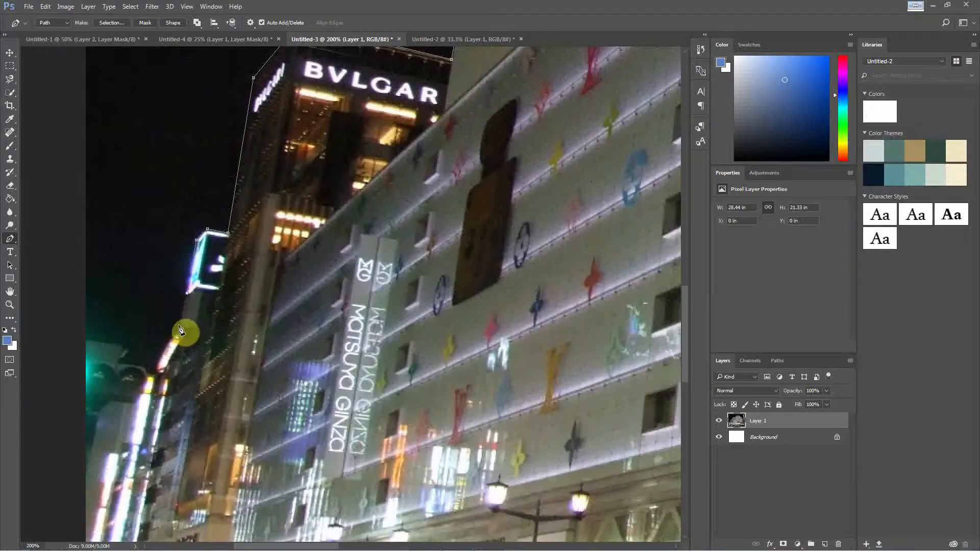
{"action": "left_click", "coordinate": [179, 327]}
- Carry the path around the sky outside the photo's borders and close it at the starting point by the red sign
{"action": "scroll", "coordinate": [88, 322], "scroll_direction": "up", "scroll_amount": 15}
{"action": "key", "text": "ctrl+minus"}
{"action": "scroll", "coordinate": [375, 413], "scroll_direction": "right", "scroll_amount": 15}
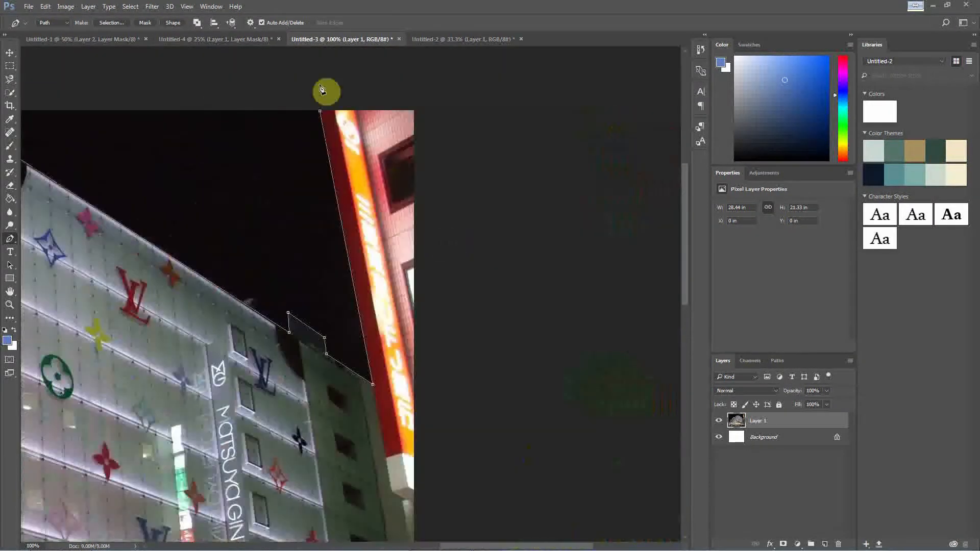
{"action": "left_click", "coordinate": [318, 82]}
{"action": "left_click", "coordinate": [320, 109]}
{"action": "key", "text": "ctrl+minus"}
{"action": "key", "text": "ctrl+minus"}
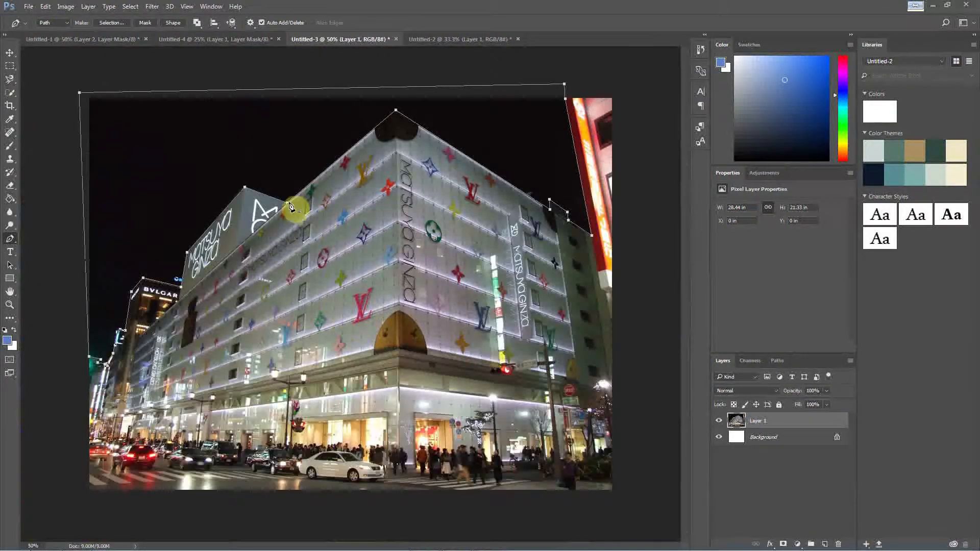
- Convert the path to a new anti-aliased selection with a 2 px feather radius and mask the layer to the buildings
{"action": "right_click", "coordinate": [295, 185]}
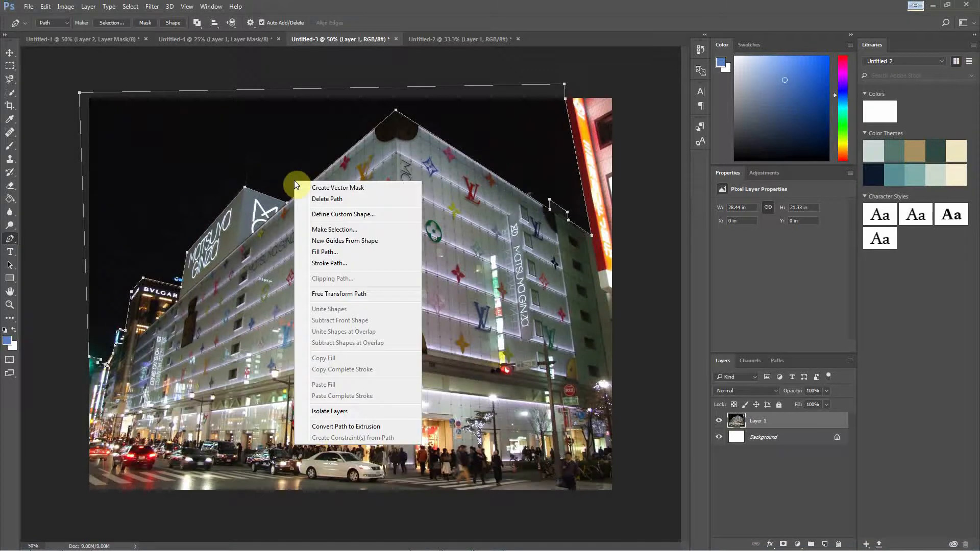
{"action": "left_click", "coordinate": [329, 229]}
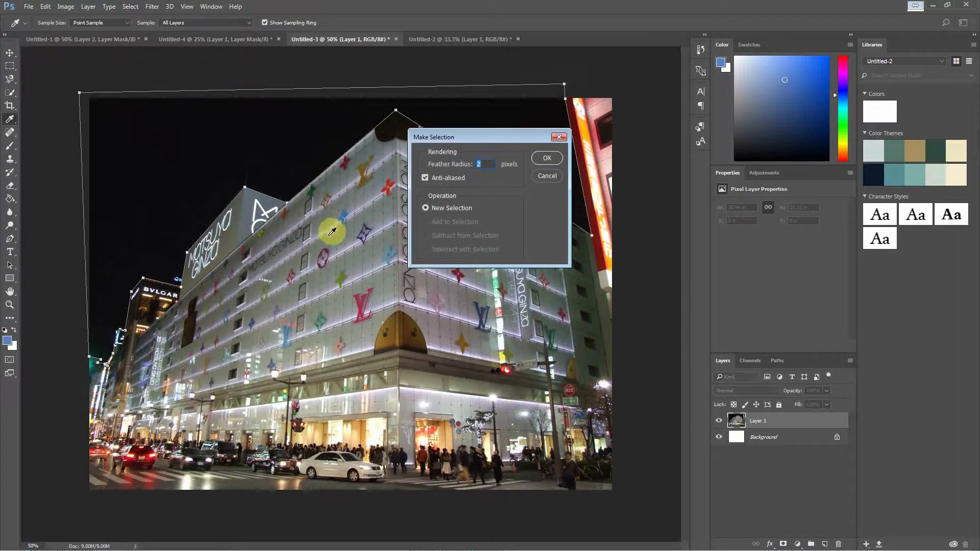
{"action": "left_click_drag", "start_coordinate": [485, 138], "coordinate": [347, 212]}
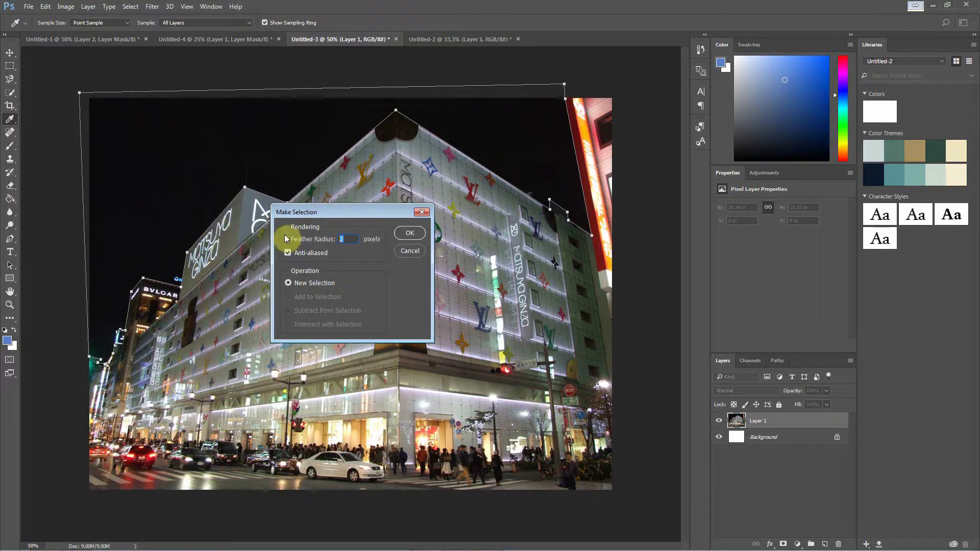
{"action": "left_click", "coordinate": [416, 235]}
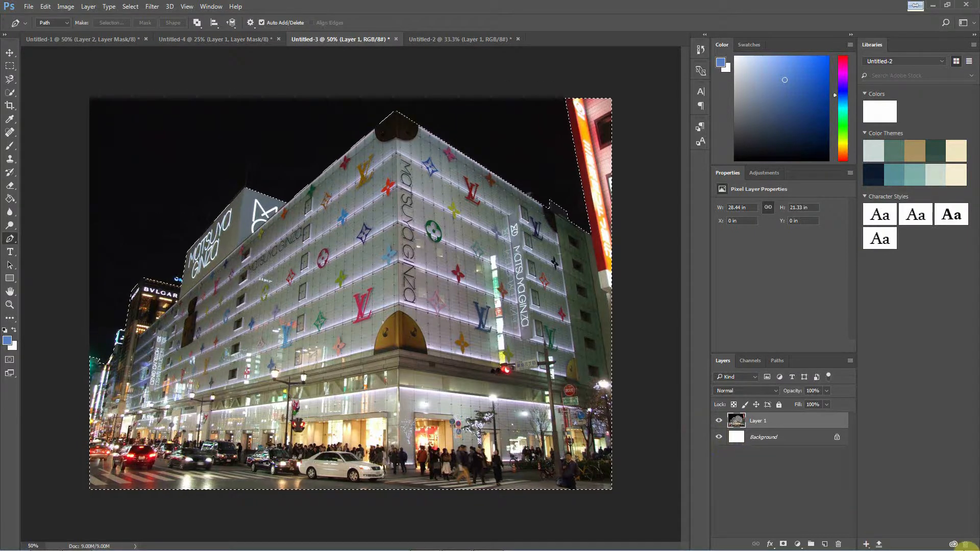
{"action": "left_click", "coordinate": [784, 544]}
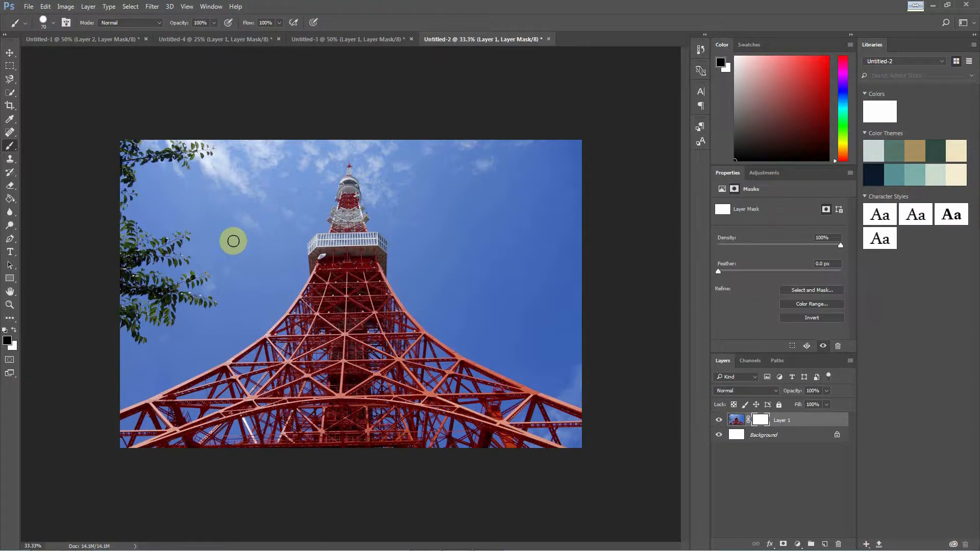
- Examine the red tower's lattice girders and the sky gaps between them at high magnification
{"action": "key", "text": "ctrl+plus"}
{"action": "key", "text": "ctrl+plus"}
{"action": "key", "text": "ctrl+plus"}
{"action": "key", "text": "ctrl+plus"}
{"action": "key", "text": "ctrl+plus"}
{"action": "key", "text": "ctrl+plus"}
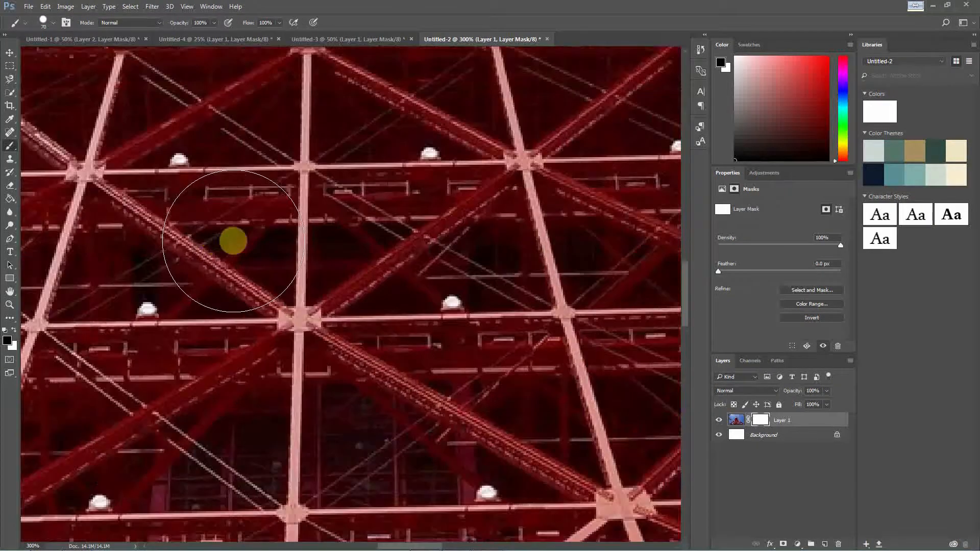
{"action": "left_click_drag", "start_coordinate": [388, 241], "coordinate": [392, 306]}
{"action": "scroll", "coordinate": [411, 319], "scroll_direction": "down", "scroll_amount": 8}
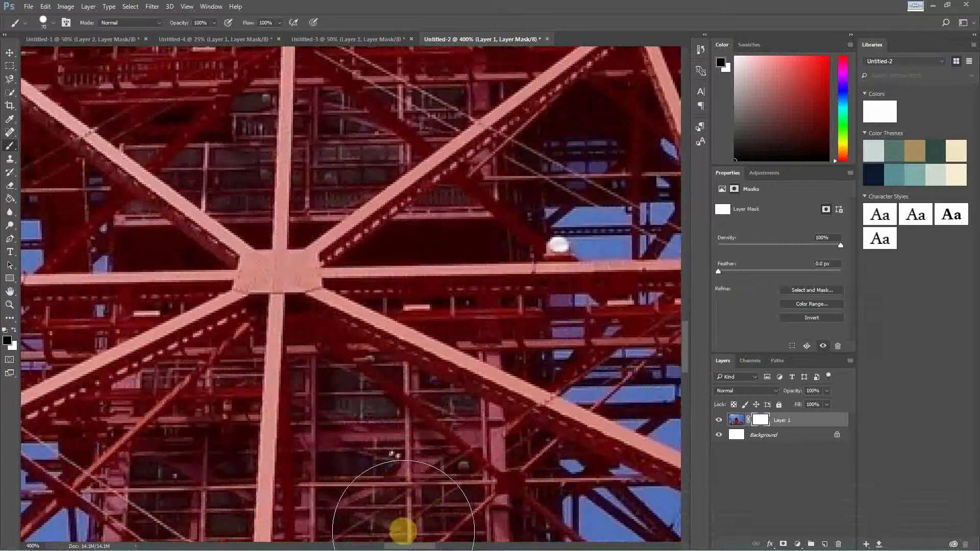
{"action": "left_click_drag", "start_coordinate": [405, 547], "coordinate": [459, 546]}
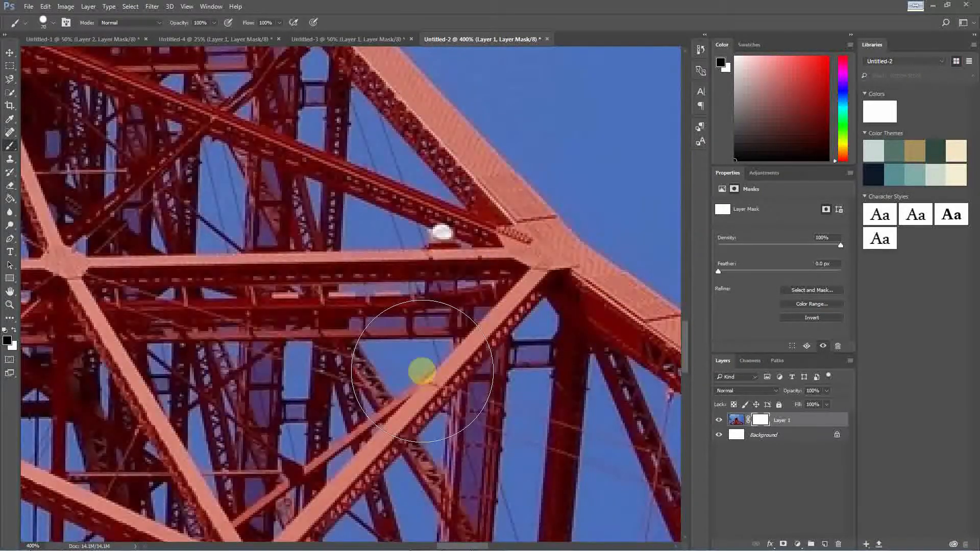
{"action": "key", "text": "ctrl+plus"}
{"action": "key", "text": "ctrl+plus"}
{"action": "key", "text": "ctrl+plus"}
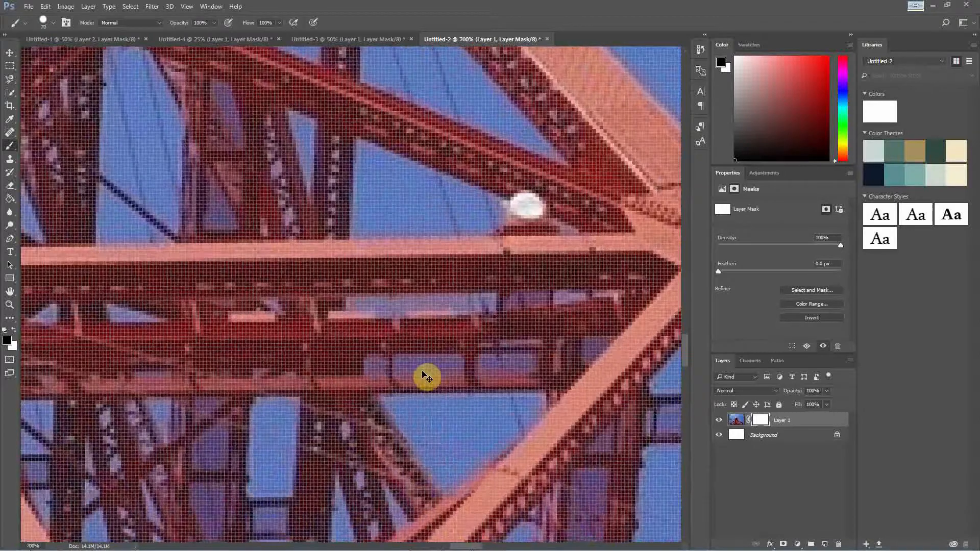
- Shrink the brush to a very small size suited to the gaps between the tower's girders
{"action": "key", "text": "bracketleft"}
{"action": "key", "text": "bracketleft"}
{"action": "key", "text": "bracketleft"}
{"action": "key", "text": "bracketleft"}
{"action": "key", "text": "bracketleft"}
{"action": "key", "text": "bracketleft"}
{"action": "key", "text": "bracketleft"}
{"action": "key", "text": "bracketleft"}
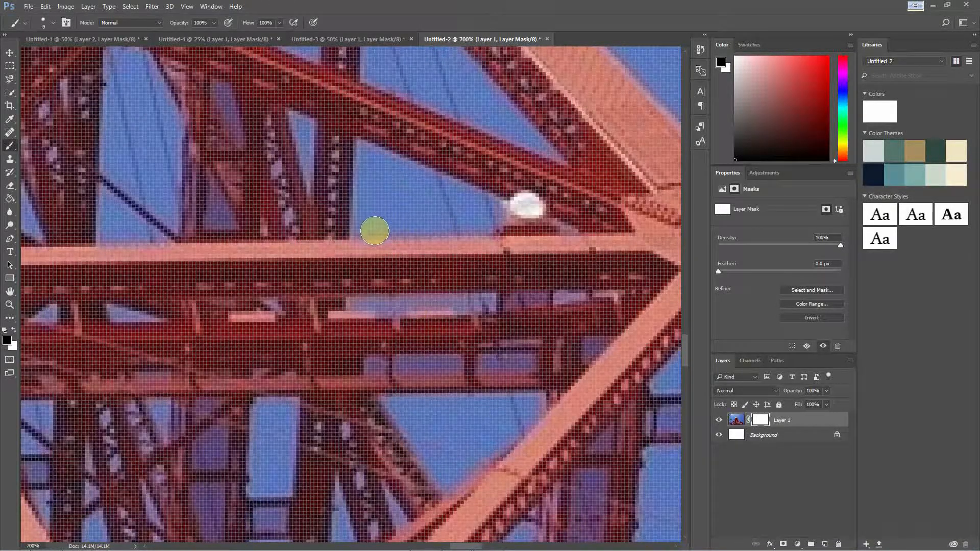
- Review the whole tower photo, including the lattice, the clouded sky and the leaves at its edge
{"action": "key", "text": "ctrl+minus"}
{"action": "key", "text": "ctrl+minus"}
{"action": "key", "text": "ctrl+minus"}
{"action": "key", "text": "ctrl+minus"}
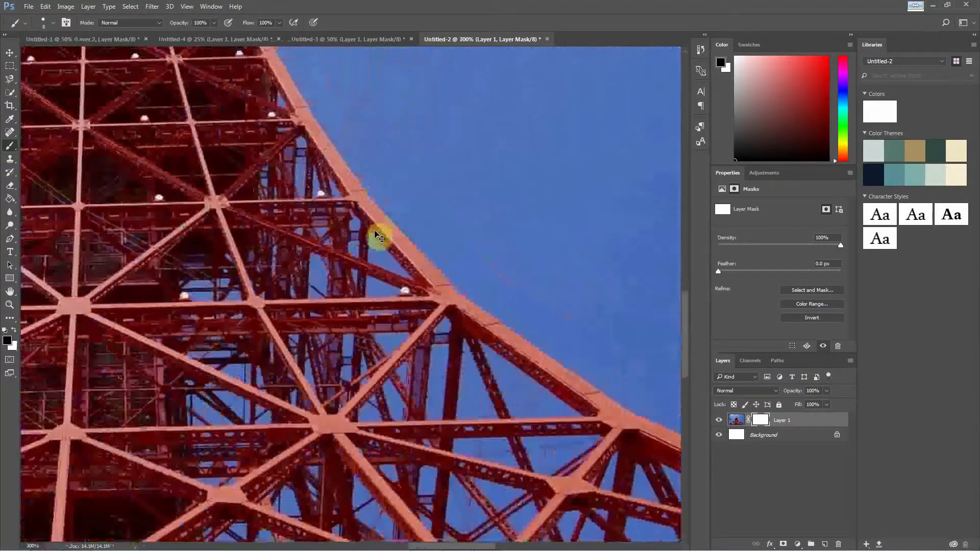
{"action": "key", "text": "ctrl+minus"}
{"action": "key", "text": "ctrl+minus"}
{"action": "key", "text": "ctrl+minus"}
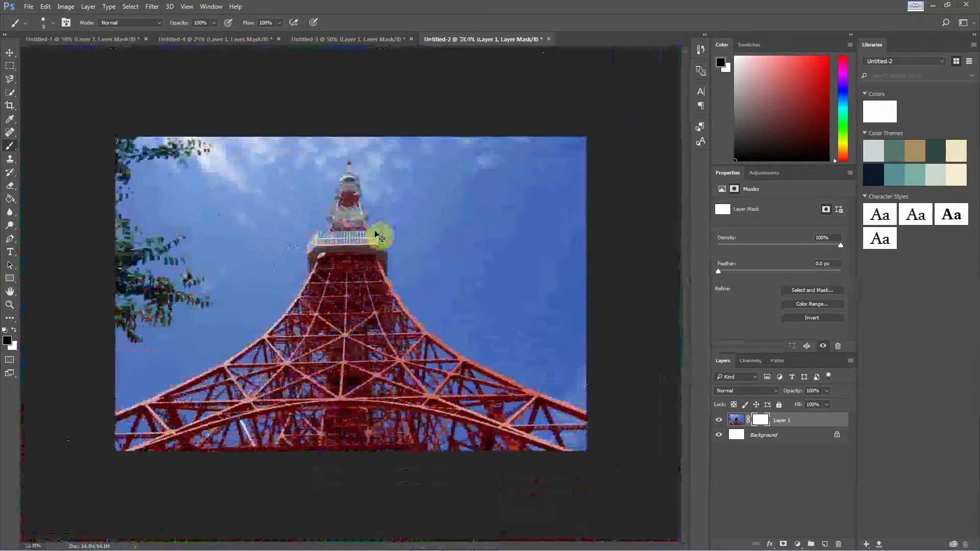
{"action": "key", "text": "ctrl+plus"}
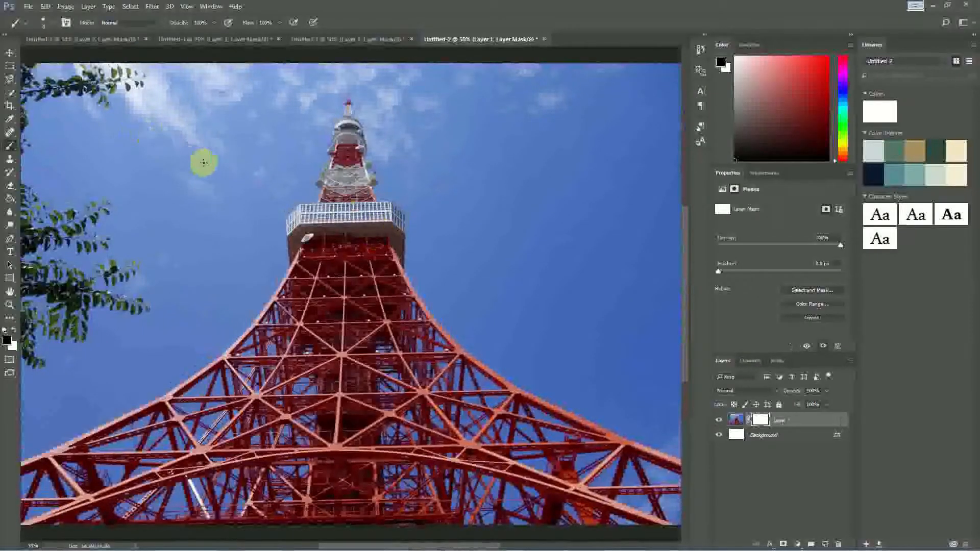
{"action": "key", "text": "ctrl+minus"}
{"action": "key", "text": "w"}
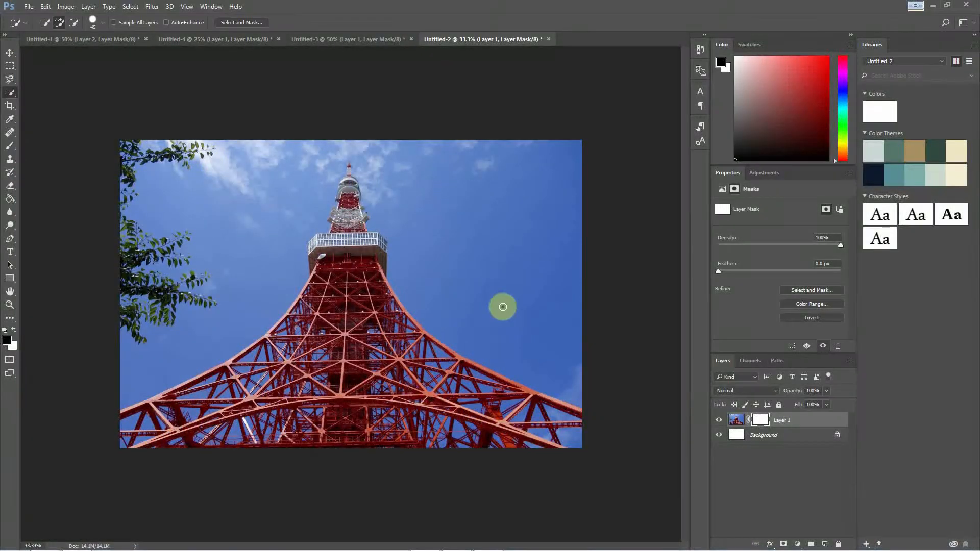
{"action": "mouse_move", "coordinate": [217, 277]}
{"action": "left_mouse_down"}
{"action": "mouse_move", "coordinate": [223, 248]}
{"action": "mouse_move", "coordinate": [265, 191]}
{"action": "mouse_move", "coordinate": [293, 178]}
{"action": "mouse_move", "coordinate": [424, 177]}
{"action": "mouse_move", "coordinate": [410, 164]}
{"action": "mouse_move", "coordinate": [488, 281]}
{"action": "left_mouse_up"}
{"action": "mouse_move", "coordinate": [335, 237]}
{"action": "left_mouse_down"}
{"action": "mouse_move", "coordinate": [324, 225]}
{"action": "mouse_move", "coordinate": [317, 248]}
{"action": "mouse_move", "coordinate": [374, 240]}
{"action": "mouse_move", "coordinate": [355, 233]}
{"action": "mouse_move", "coordinate": [346, 179]}
{"action": "mouse_move", "coordinate": [363, 376]}
{"action": "mouse_move", "coordinate": [405, 420]}
{"action": "mouse_move", "coordinate": [197, 403]}
{"action": "mouse_move", "coordinate": [201, 412]}
{"action": "mouse_move", "coordinate": [281, 396]}
{"action": "mouse_move", "coordinate": [456, 391]}
{"action": "left_mouse_up"}
{"action": "key", "text": "ctrl+d"}
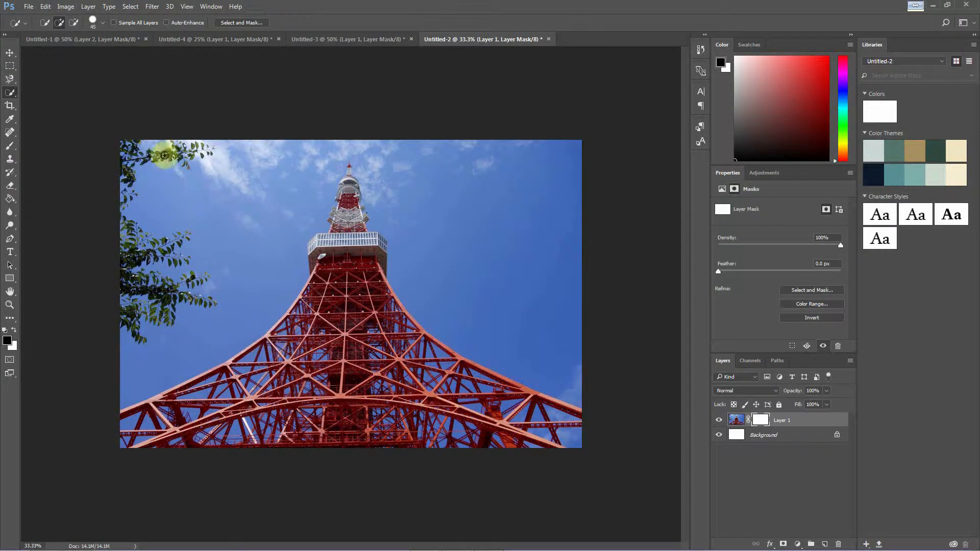
- Switch from the Quick Selection tool to the Magic Wand tool
{"action": "left_click", "coordinate": [9, 93]}
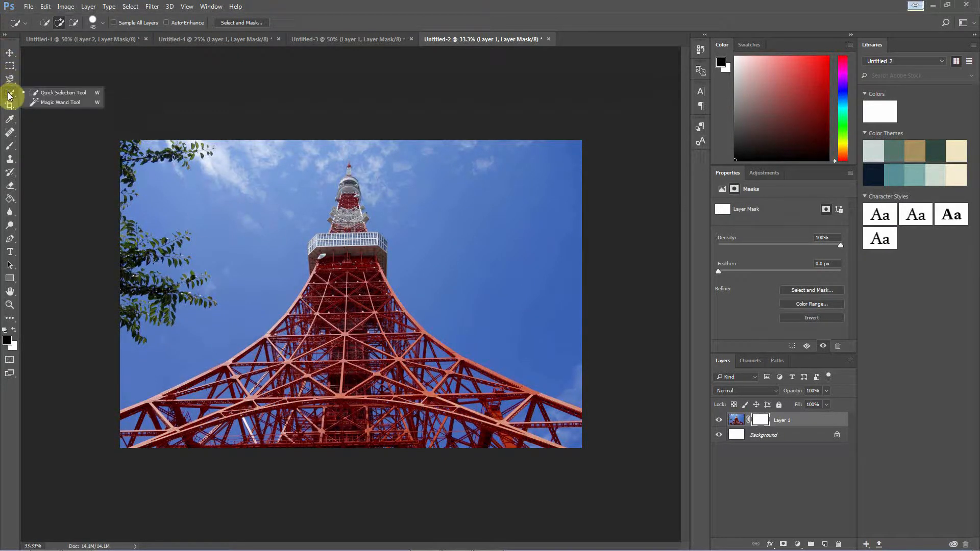
{"action": "left_click", "coordinate": [42, 103]}
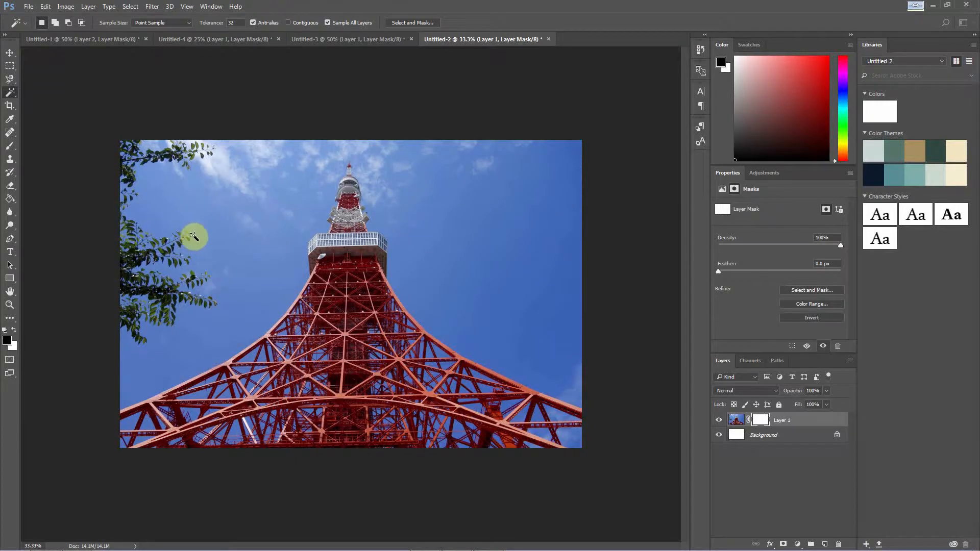
{"action": "left_click", "coordinate": [131, 7]}
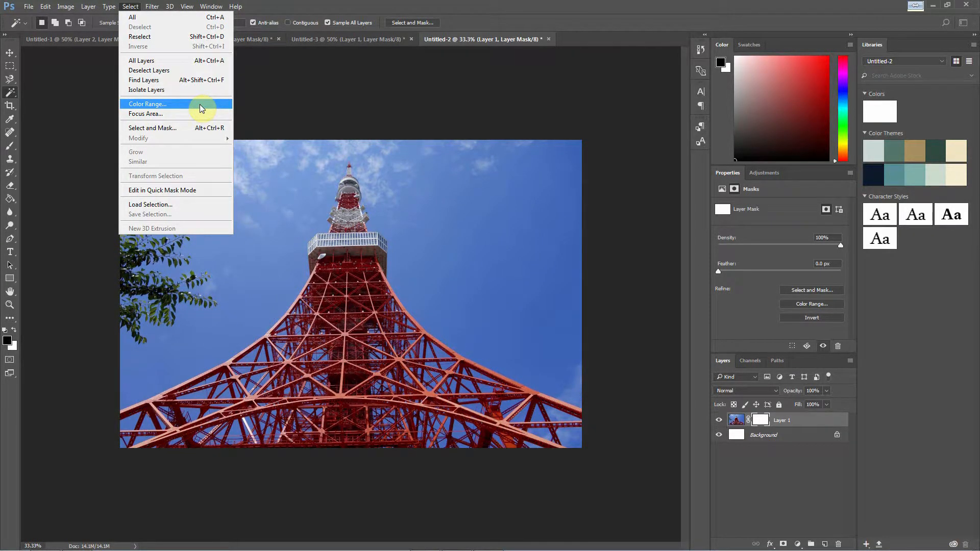
{"action": "left_click", "coordinate": [66, 6]}
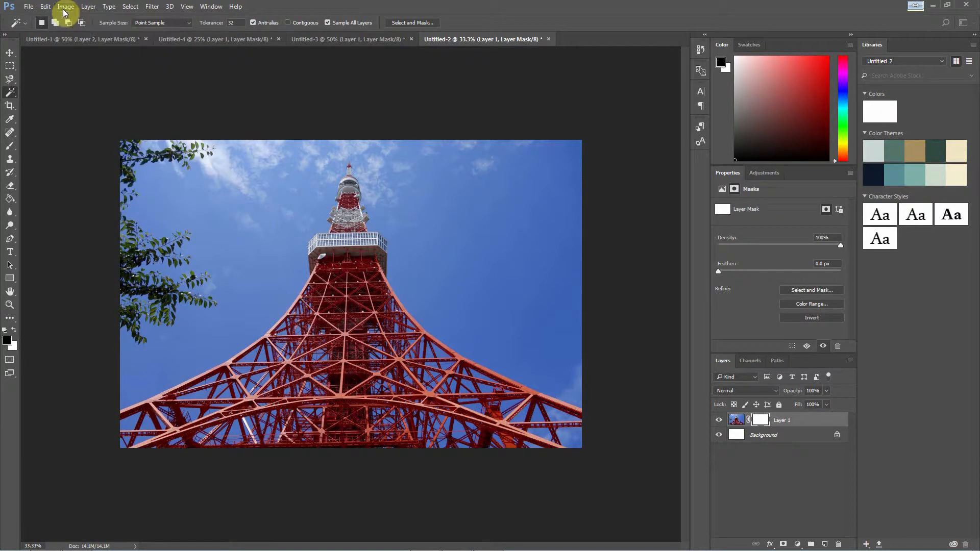
- Duplicate Layer 1, hide the original and make the copy the active layer
{"action": "left_click", "coordinate": [735, 422]}
{"action": "key", "text": "ctrl+j"}
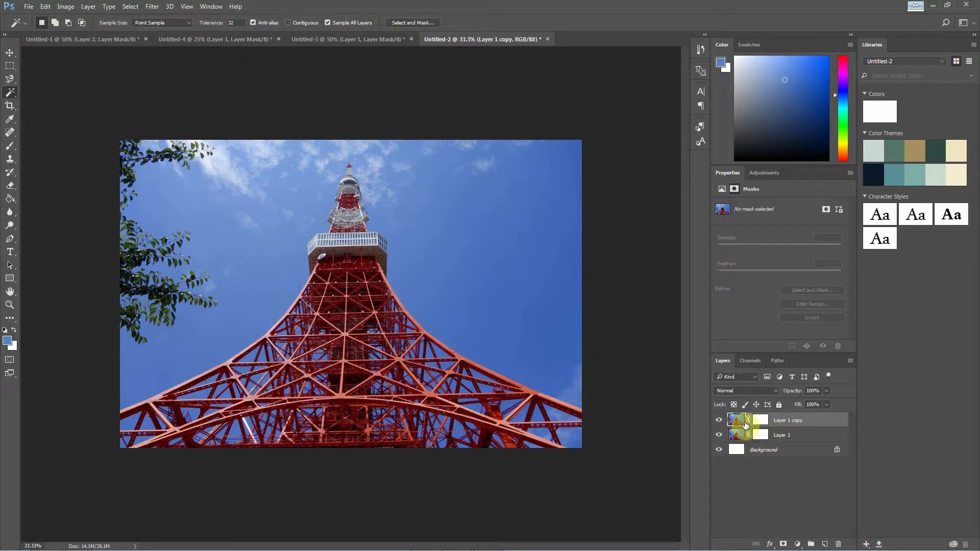
{"action": "left_click", "coordinate": [731, 435]}
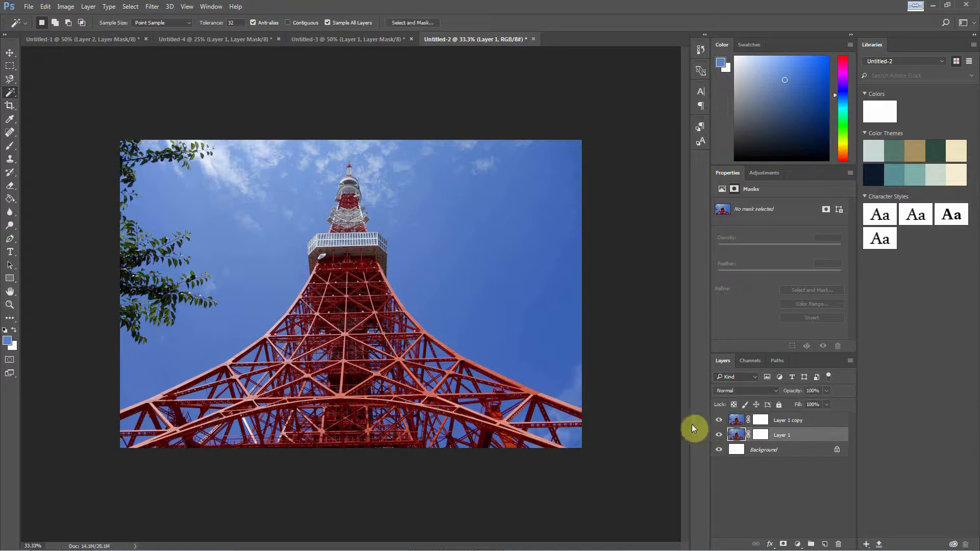
{"action": "left_click", "coordinate": [719, 436]}
{"action": "left_click", "coordinate": [739, 423]}
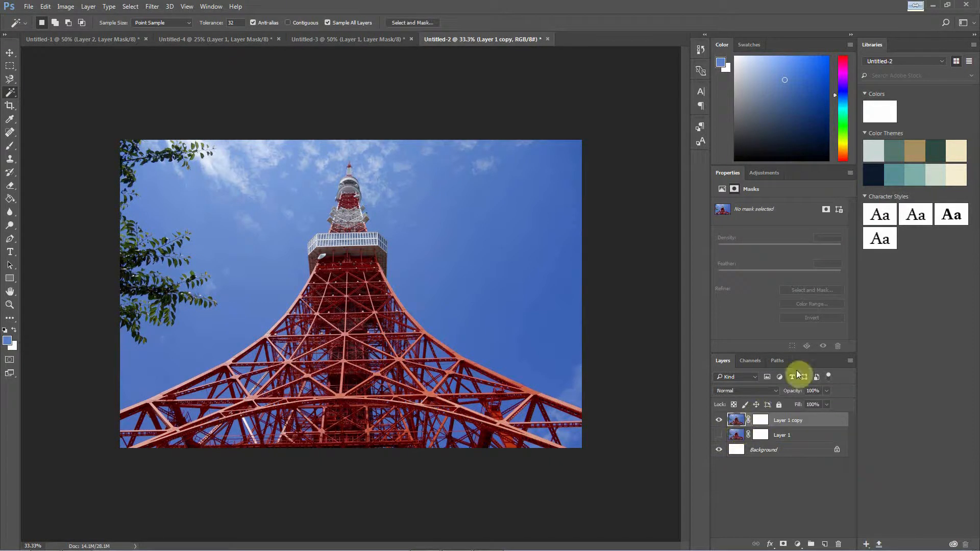
- Raise the saturation of Layer 1 copy to +51 with Hue/Saturation
{"action": "left_click", "coordinate": [64, 7]}
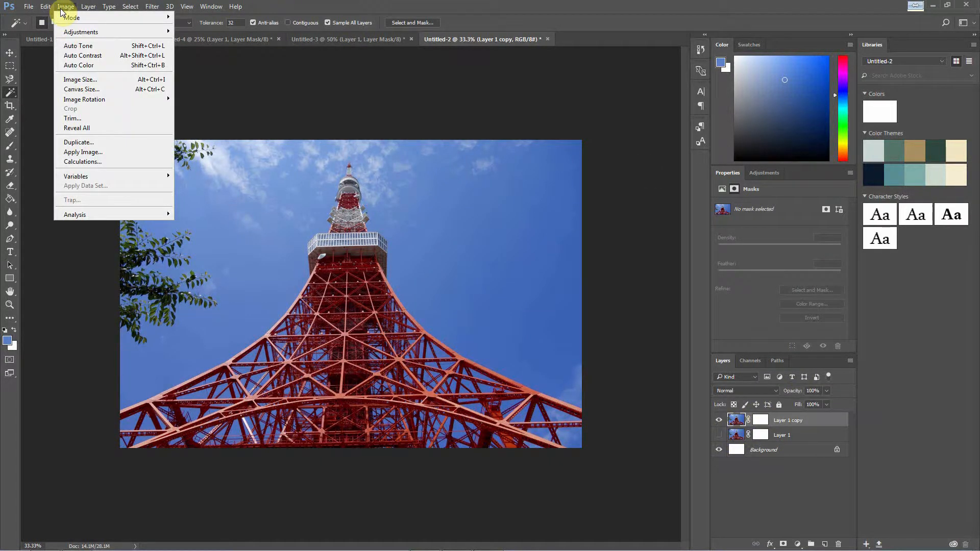
{"action": "mouse_move", "coordinate": [158, 33]}
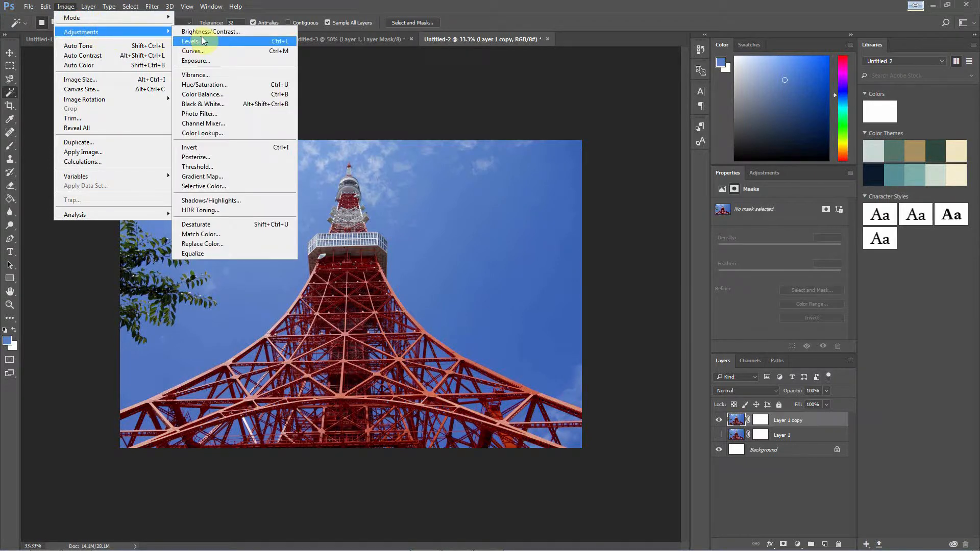
{"action": "left_click", "coordinate": [209, 84]}
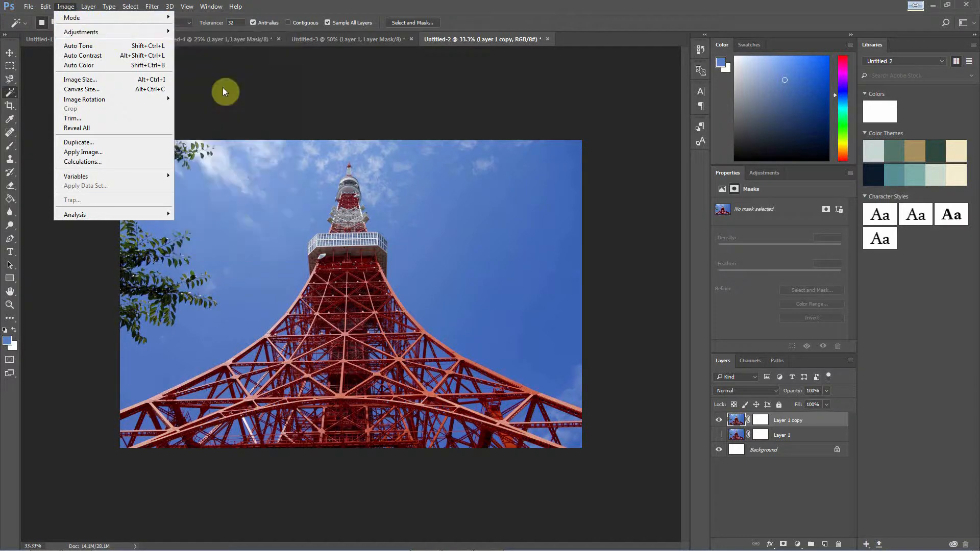
{"action": "left_click_drag", "start_coordinate": [700, 213], "coordinate": [726, 213]}
{"action": "left_click", "coordinate": [813, 138]}
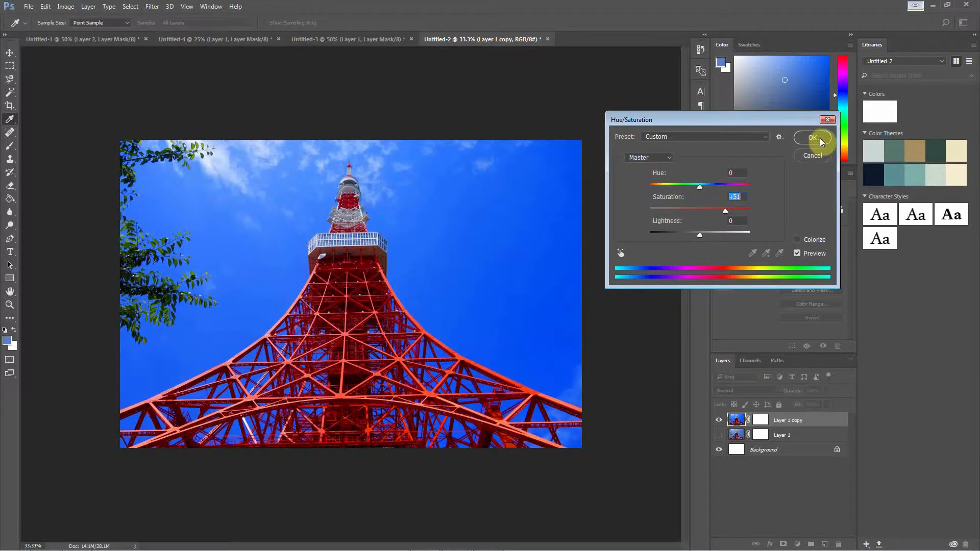
{"action": "key", "text": "w"}
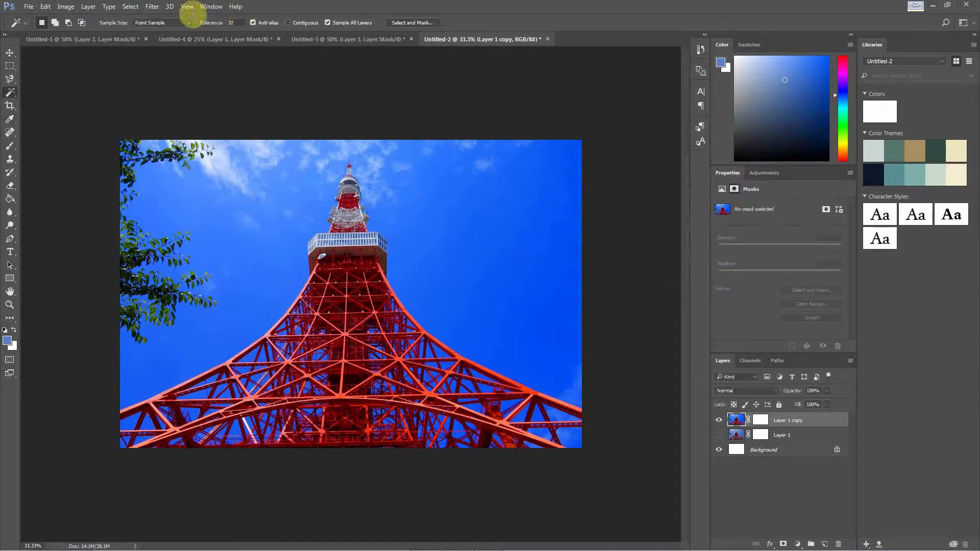
- Strongly increase the contrast of Layer 1 copy with Brightness/Contrast, trying the legacy mode but leaving it off
{"action": "left_click", "coordinate": [66, 6]}
{"action": "mouse_move", "coordinate": [102, 31]}
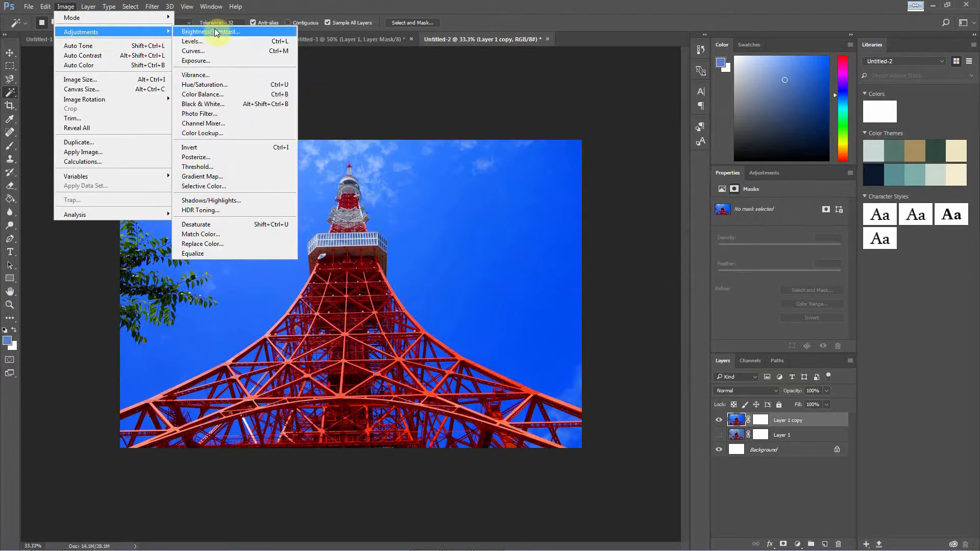
{"action": "left_click", "coordinate": [214, 31]}
{"action": "left_click_drag", "start_coordinate": [468, 200], "coordinate": [514, 208]}
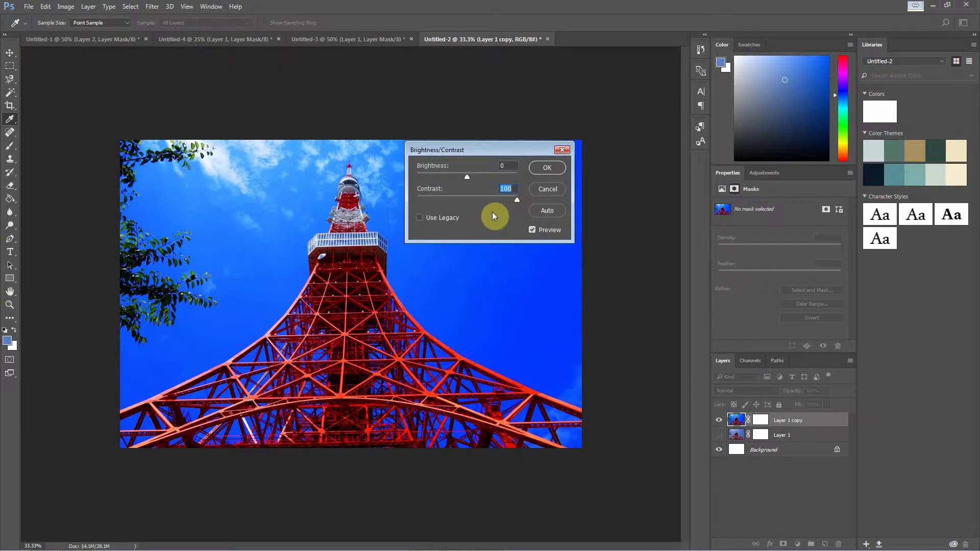
{"action": "left_click", "coordinate": [420, 219]}
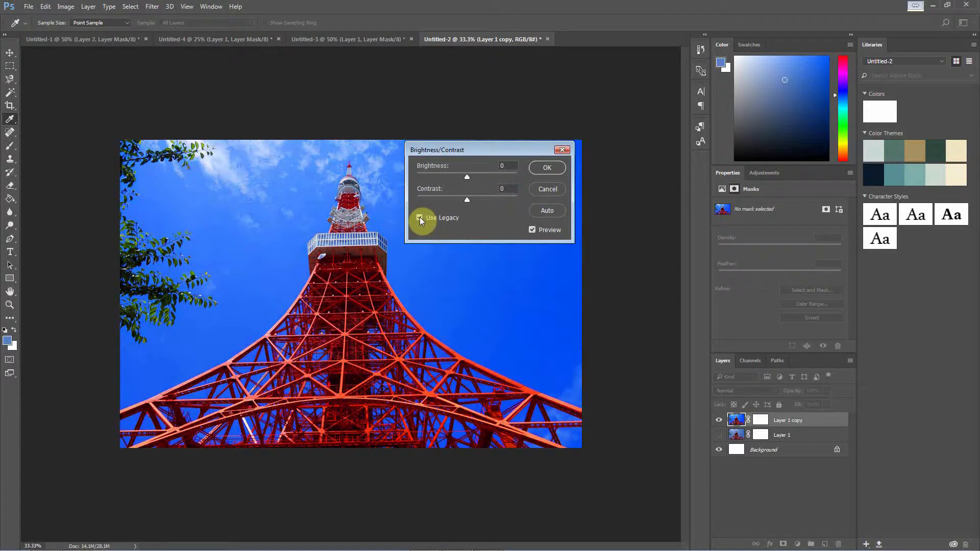
{"action": "left_click_drag", "start_coordinate": [466, 199], "coordinate": [499, 205]}
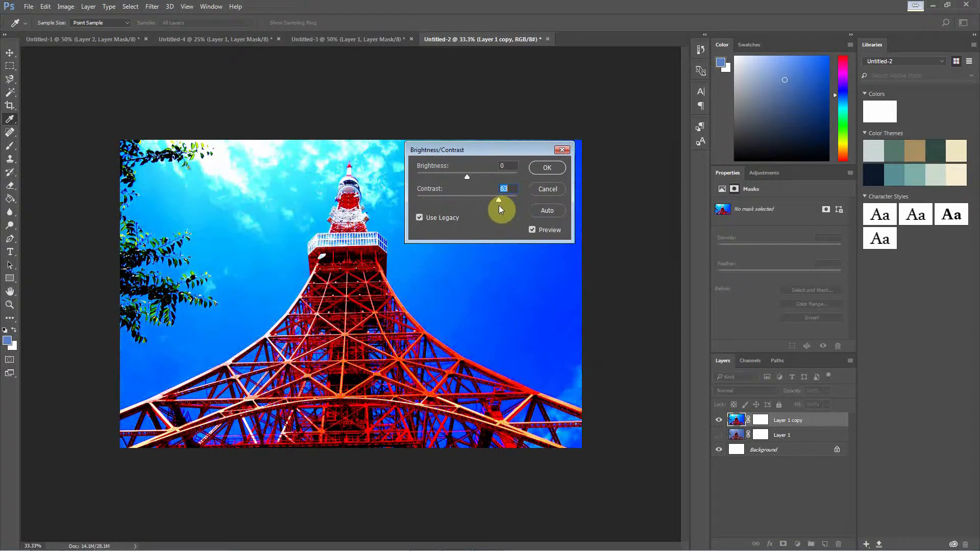
{"action": "key", "text": "Escape"}
{"action": "key", "text": "w"}
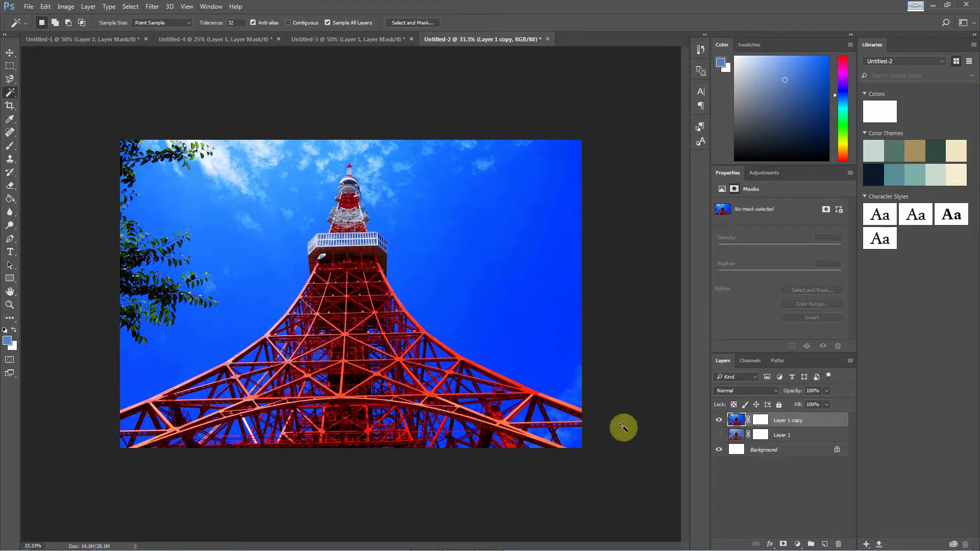
- Compare the adjusted copy with the original Layer 1 and leave only the copy shown above the background
{"action": "left_click", "coordinate": [720, 435]}
{"action": "left_click", "coordinate": [720, 420]}
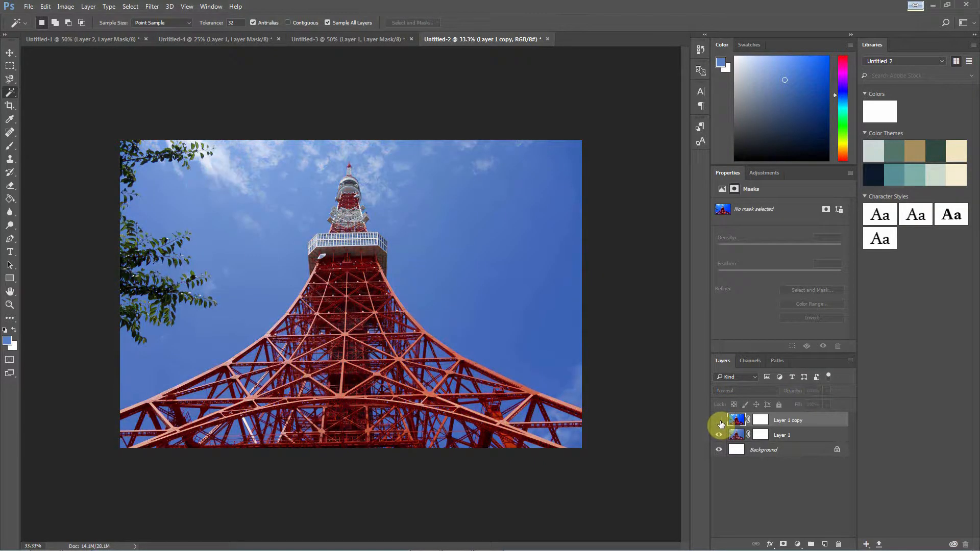
{"action": "left_click", "coordinate": [720, 421]}
{"action": "left_click", "coordinate": [720, 435]}
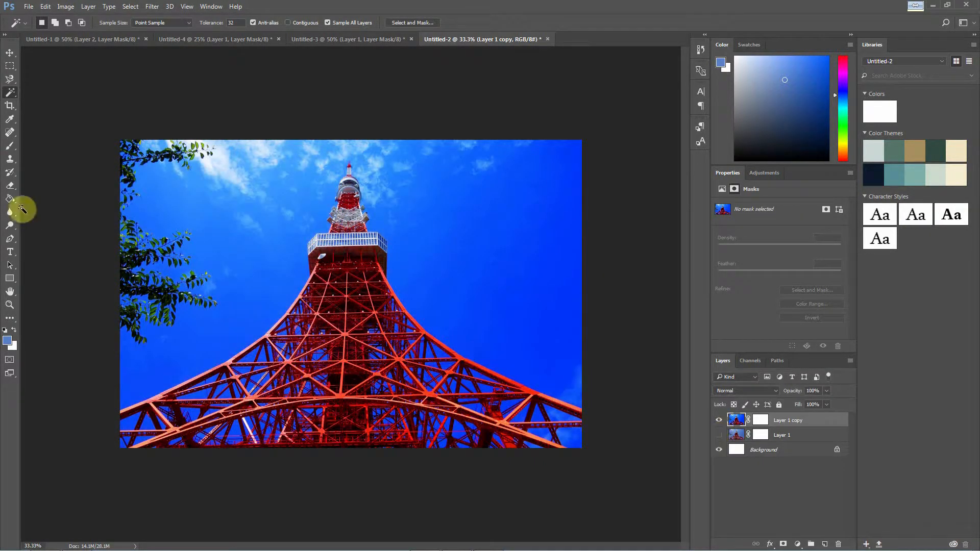
- Select the blue sky around the tower with Color Range, using sampled colors and localized color clusters
{"action": "left_click", "coordinate": [130, 6]}
{"action": "left_click", "coordinate": [148, 106]}
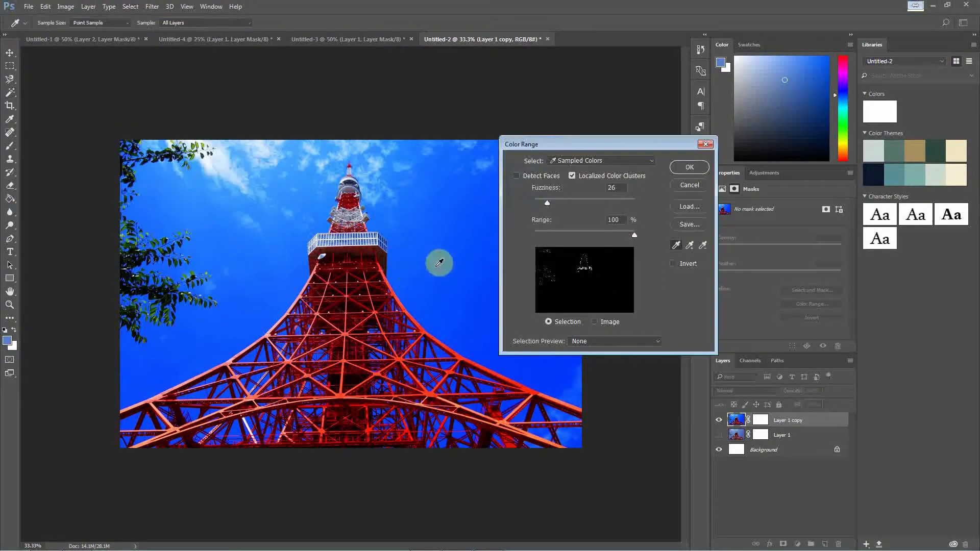
{"action": "left_click_drag", "start_coordinate": [555, 146], "coordinate": [446, 89]}
{"action": "mouse_move", "coordinate": [169, 204]}
{"action": "left_mouse_down"}
{"action": "mouse_move", "coordinate": [210, 225]}
{"action": "mouse_move", "coordinate": [241, 267]}
{"action": "mouse_move", "coordinate": [237, 313]}
{"action": "mouse_move", "coordinate": [149, 341]}
{"action": "left_mouse_up"}
{"action": "left_click", "coordinate": [467, 119]}
{"action": "left_click_drag", "start_coordinate": [490, 87], "coordinate": [213, 81]}
{"action": "mouse_move", "coordinate": [549, 332]}
{"action": "left_mouse_down"}
{"action": "mouse_move", "coordinate": [540, 265]}
{"action": "mouse_move", "coordinate": [435, 199]}
{"action": "left_mouse_up"}
{"action": "left_click", "coordinate": [186, 113]}
{"action": "left_click_drag", "start_coordinate": [222, 83], "coordinate": [603, 146]}
{"action": "mouse_move", "coordinate": [246, 151]}
{"action": "left_mouse_down"}
{"action": "mouse_move", "coordinate": [220, 162]}
{"action": "mouse_move", "coordinate": [298, 156]}
{"action": "mouse_move", "coordinate": [271, 182]}
{"action": "mouse_move", "coordinate": [213, 149]}
{"action": "mouse_move", "coordinate": [247, 212]}
{"action": "mouse_move", "coordinate": [125, 375]}
{"action": "left_mouse_up"}
{"action": "left_click_drag", "start_coordinate": [435, 231], "coordinate": [431, 210]}
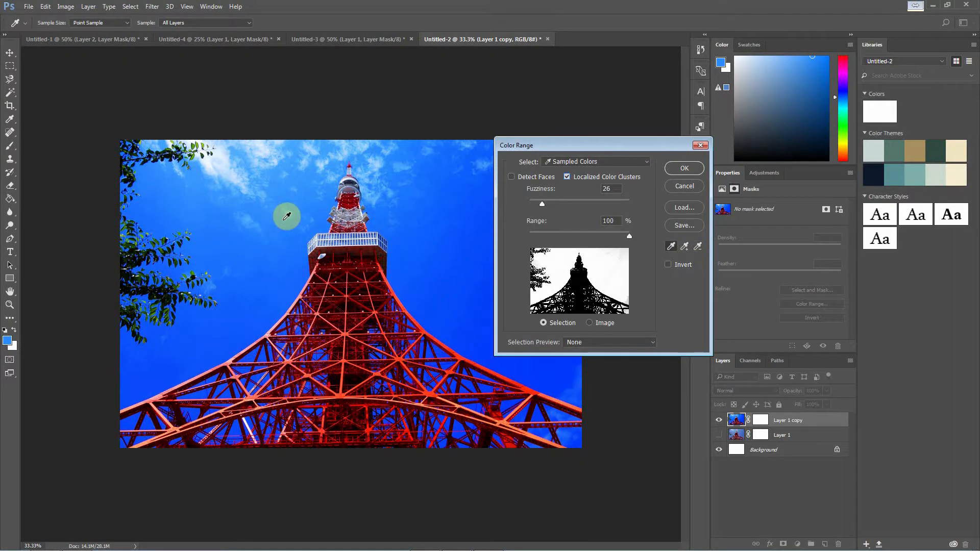
{"action": "left_click_drag", "start_coordinate": [535, 146], "coordinate": [523, 98]}
{"action": "left_click", "coordinate": [628, 225]}
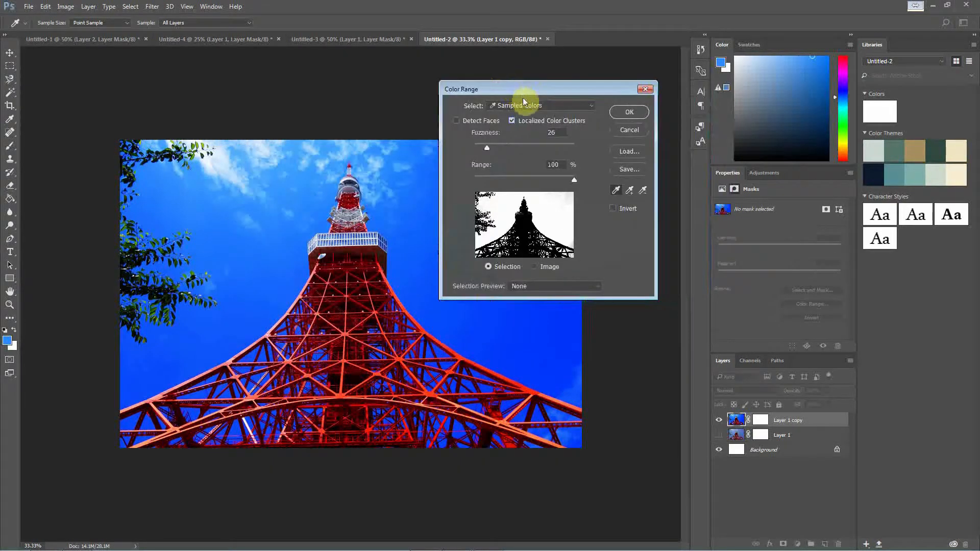
{"action": "left_click", "coordinate": [630, 112]}
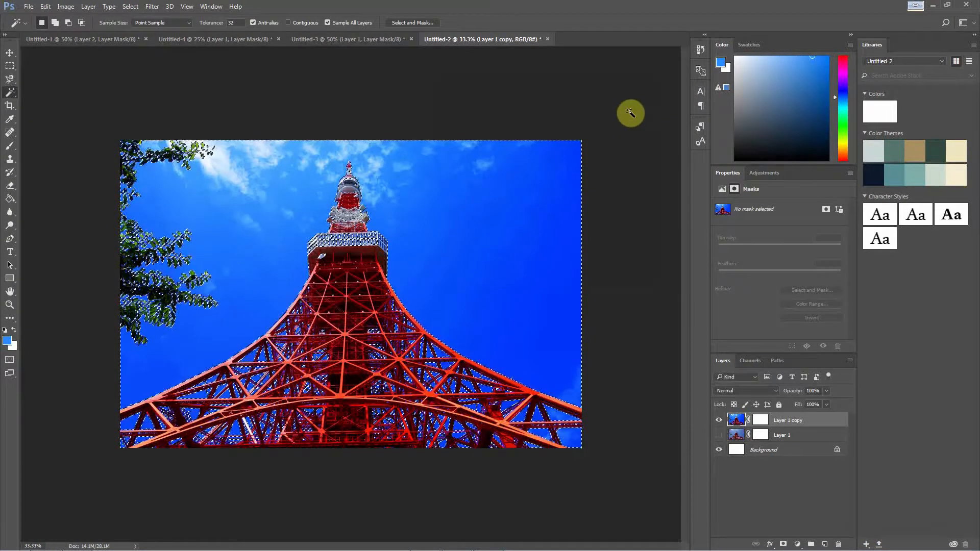
- Inspect the selection's edges along the tower's lattice, observation deck and antenna at 100% magnification
{"action": "key", "text": "ctrl+plus"}
{"action": "key", "text": "ctrl+plus"}
{"action": "key", "text": "ctrl+plus"}
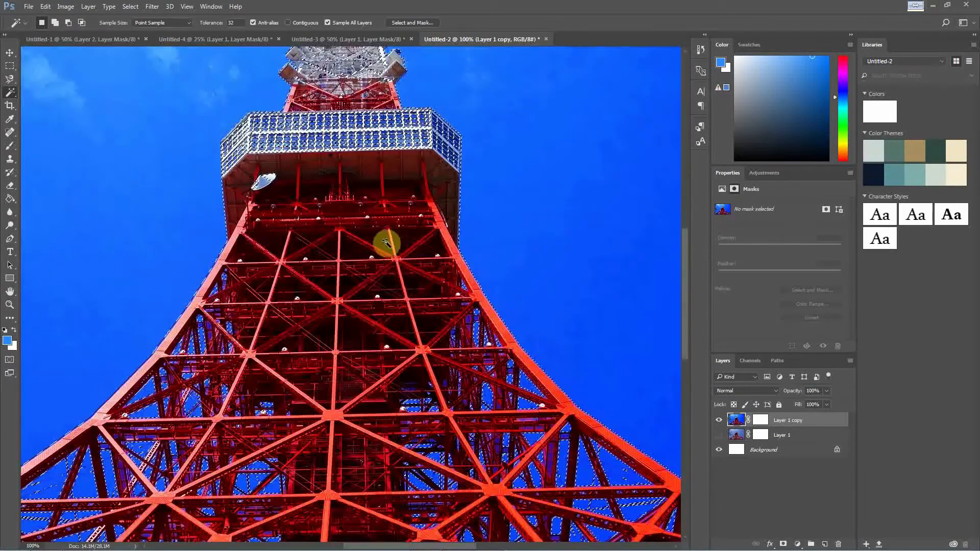
{"action": "scroll", "coordinate": [386, 244], "scroll_direction": "up", "scroll_amount": 8}
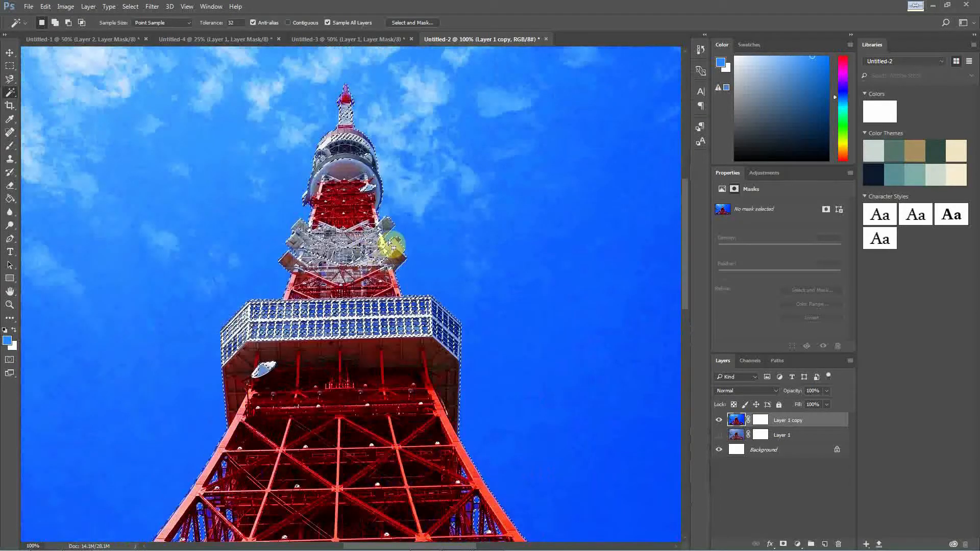
{"action": "key", "text": "ctrl+minus"}
{"action": "key", "text": "ctrl+minus"}
{"action": "key", "text": "ctrl+minus"}
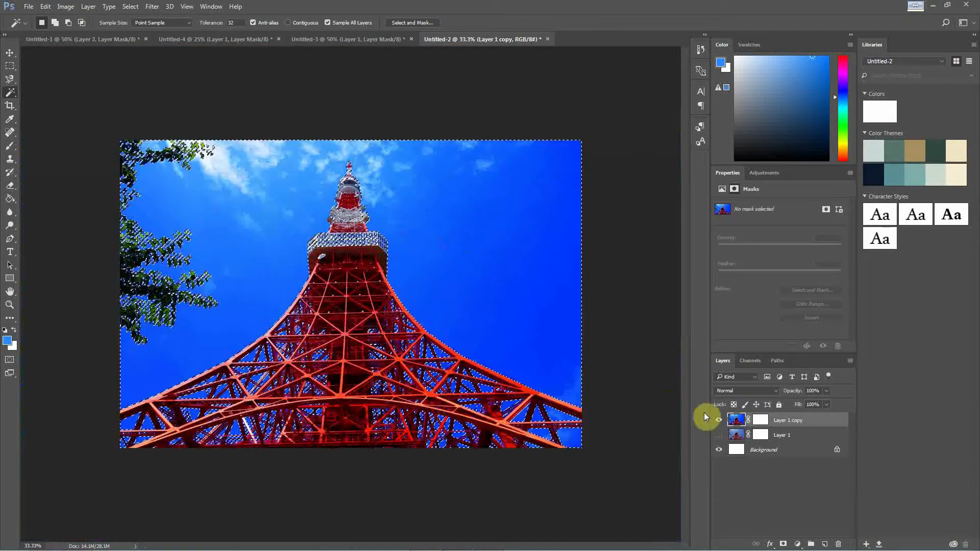
{"action": "left_click", "coordinate": [783, 544]}
{"action": "left_click", "coordinate": [761, 420]}
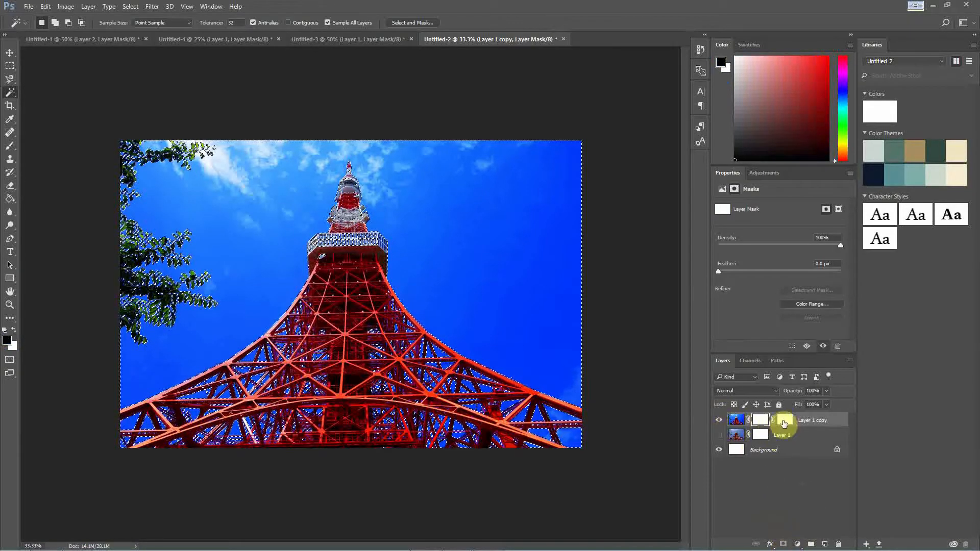
{"action": "right_click", "coordinate": [785, 423]}
{"action": "right_click", "coordinate": [784, 421]}
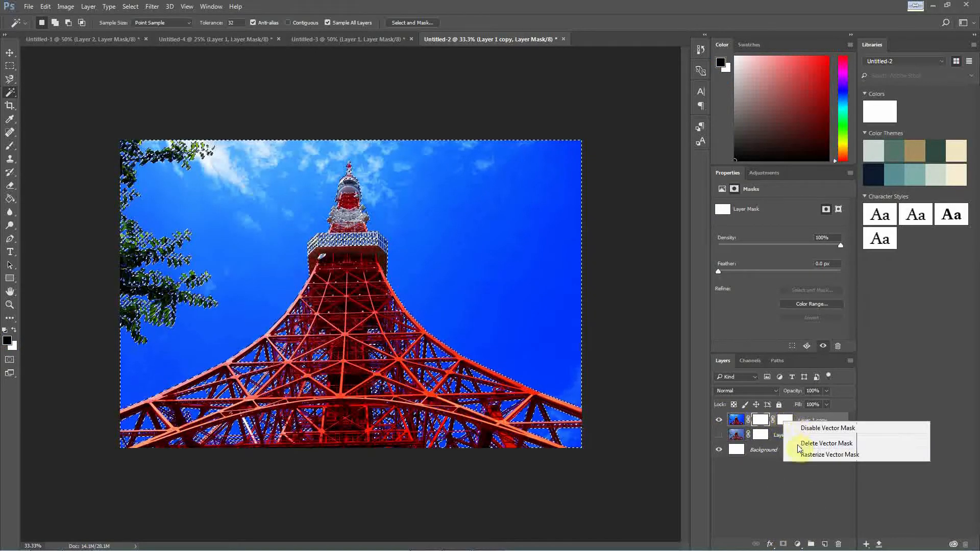
{"action": "left_click", "coordinate": [800, 444]}
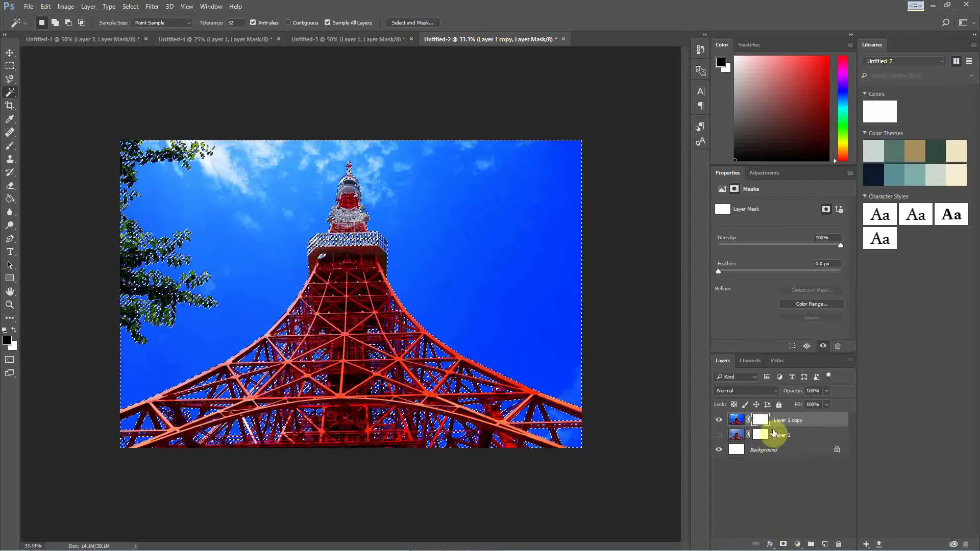
- Hide the selected blue sky by brushing black over it on the Layer 1 copy mask, and clear the selection
{"action": "left_click", "coordinate": [10, 148]}
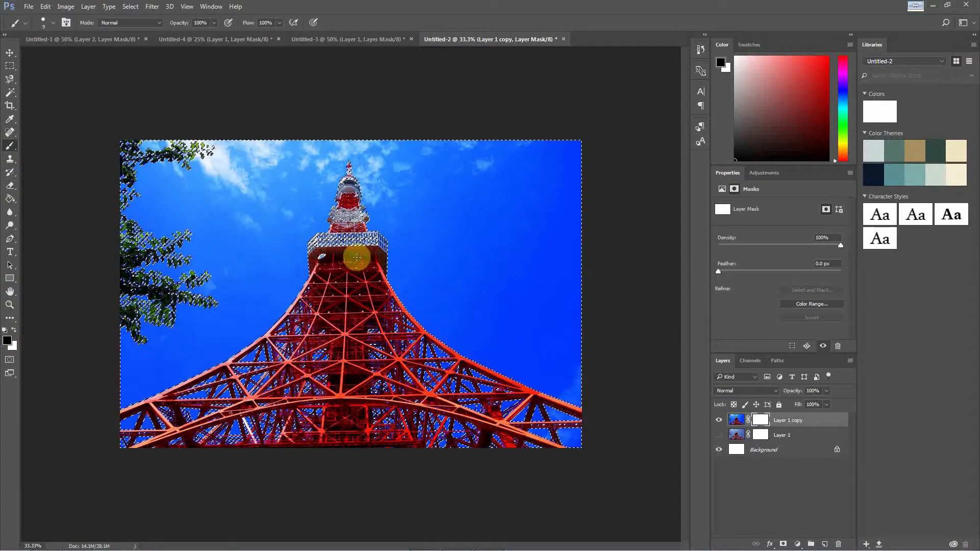
{"action": "mouse_move", "coordinate": [378, 259]}
{"action": "left_mouse_down"}
{"action": "mouse_move", "coordinate": [51, 226]}
{"action": "mouse_move", "coordinate": [201, 212]}
{"action": "mouse_move", "coordinate": [568, 296]}
{"action": "mouse_move", "coordinate": [568, 318]}
{"action": "left_mouse_up"}
{"action": "key", "text": "bracketright"}
{"action": "key", "text": "bracketright"}
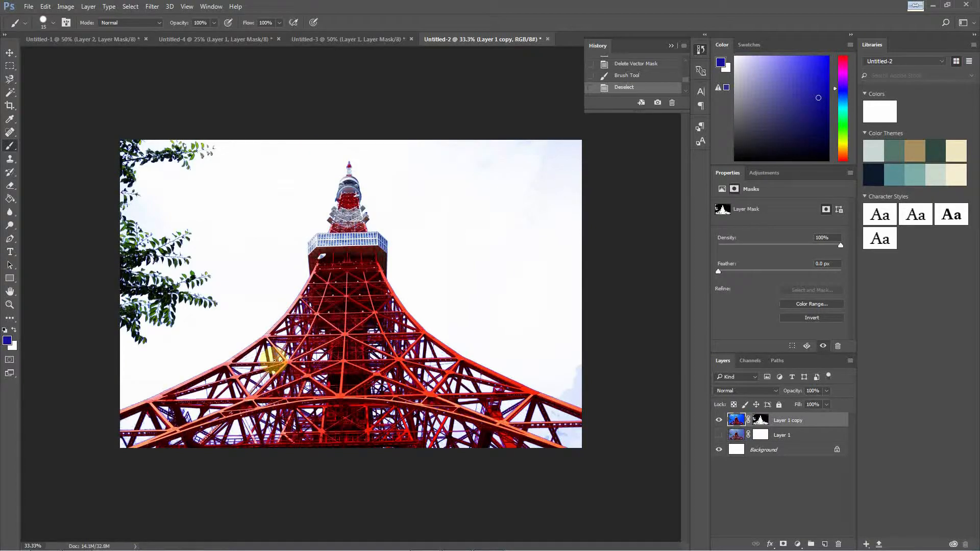
- Select the leftover blue-violet pixels inside the tower's lattice with Color Range, using sampled colors without localized clusters at fuzziness 31
{"action": "scroll", "coordinate": [275, 359], "scroll_direction": "up", "scroll_amount": 6}
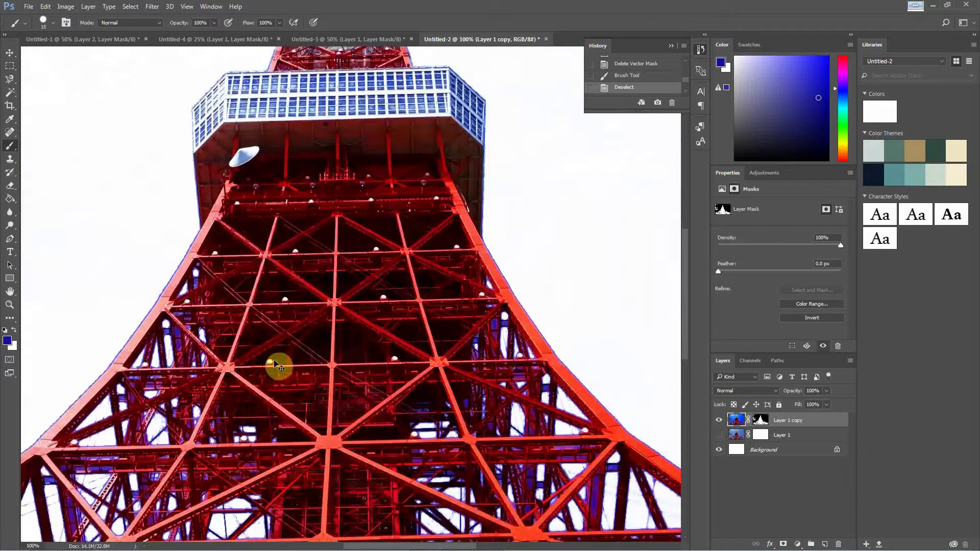
{"action": "scroll", "coordinate": [439, 457], "scroll_direction": "down", "scroll_amount": 3}
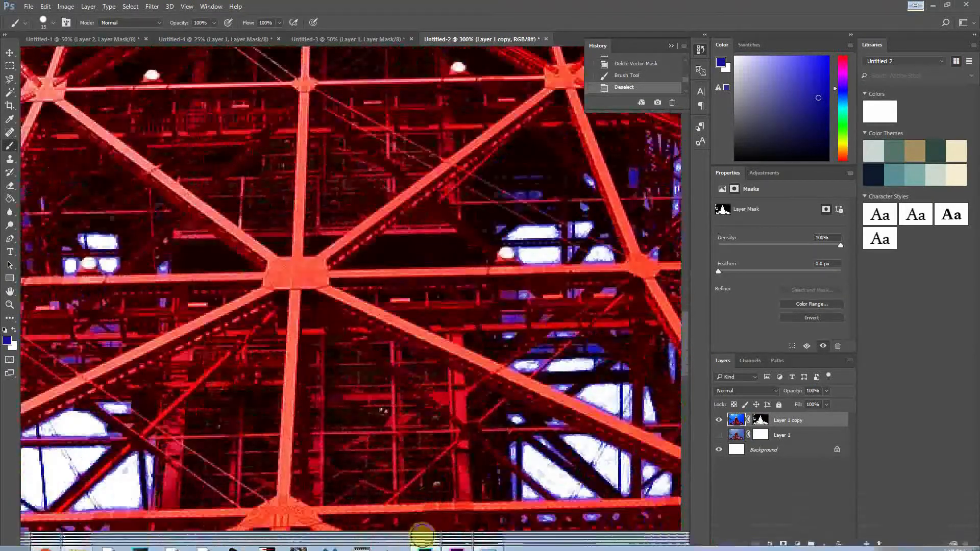
{"action": "left_click_drag", "start_coordinate": [419, 545], "coordinate": [439, 545]}
{"action": "scroll", "coordinate": [305, 151], "scroll_direction": "up", "scroll_amount": 6}
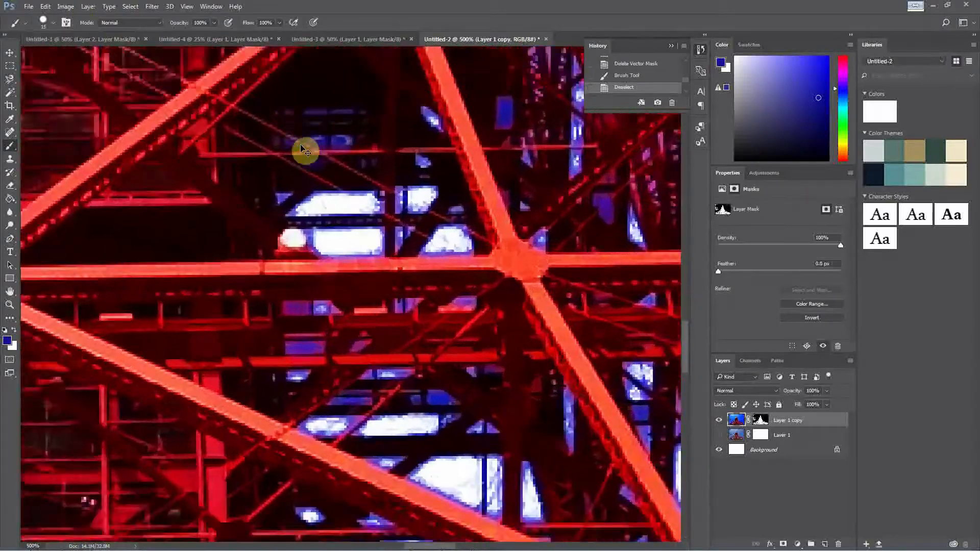
{"action": "scroll", "coordinate": [354, 231], "scroll_direction": "up", "scroll_amount": 1}
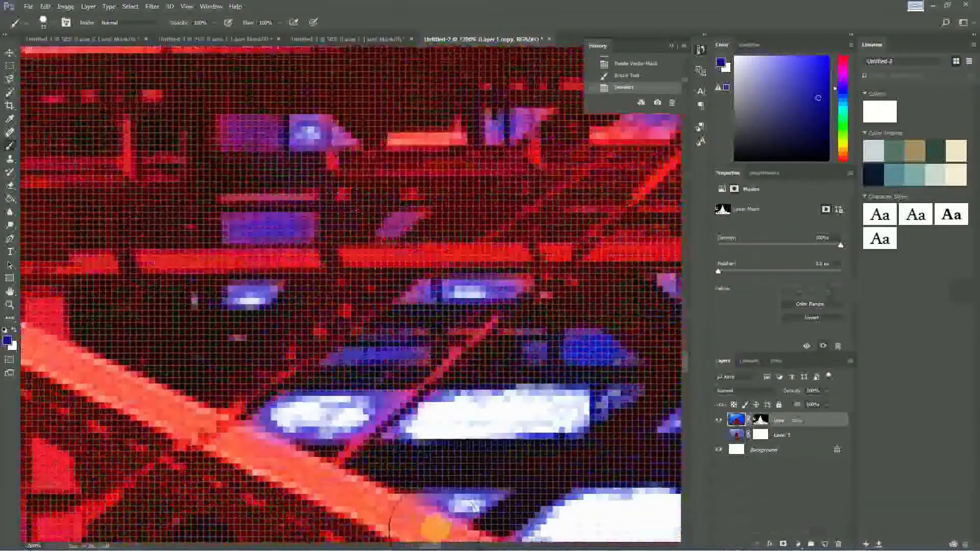
{"action": "left_click_drag", "start_coordinate": [433, 545], "coordinate": [427, 546]}
{"action": "scroll", "coordinate": [471, 244], "scroll_direction": "up", "scroll_amount": 1}
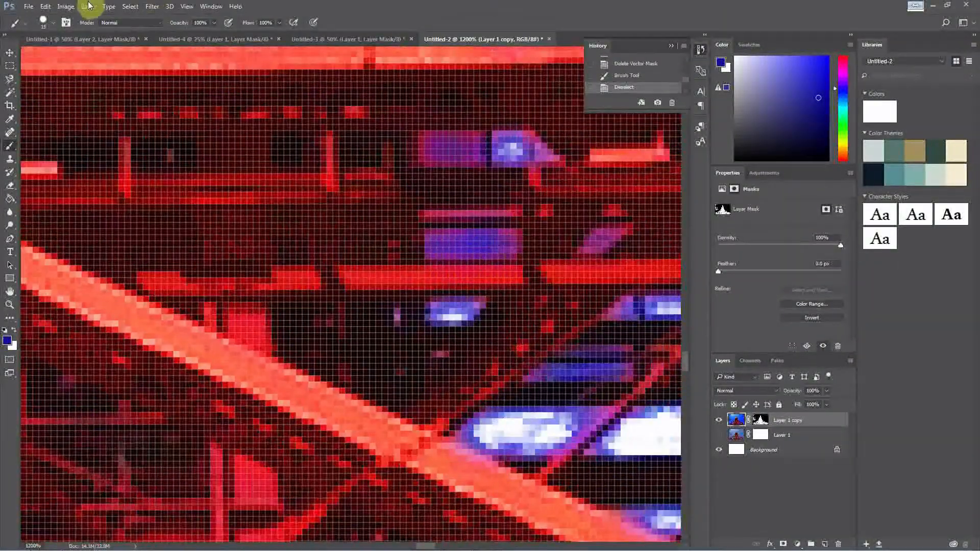
{"action": "left_click", "coordinate": [130, 6]}
{"action": "left_click", "coordinate": [149, 99]}
{"action": "left_click", "coordinate": [456, 240]}
{"action": "left_click", "coordinate": [536, 169]}
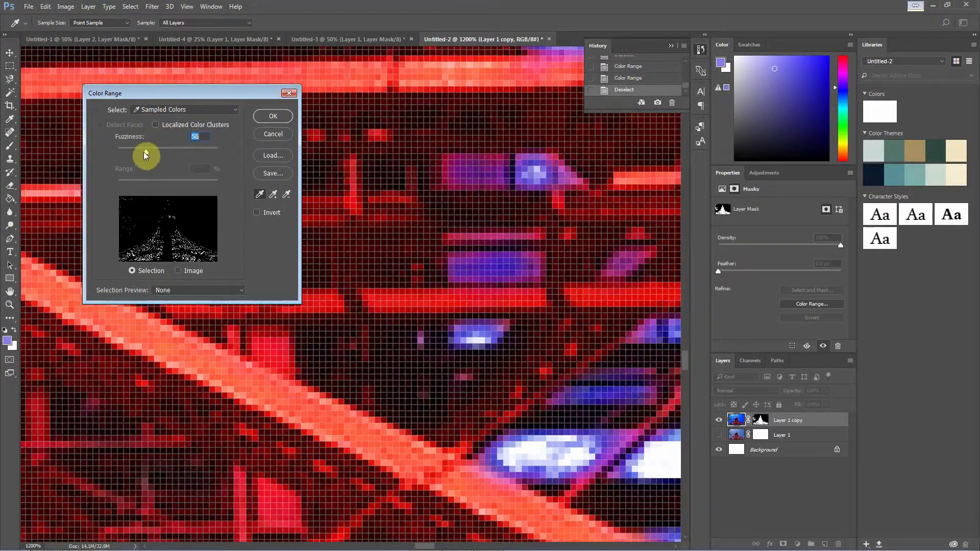
{"action": "left_click", "coordinate": [480, 264]}
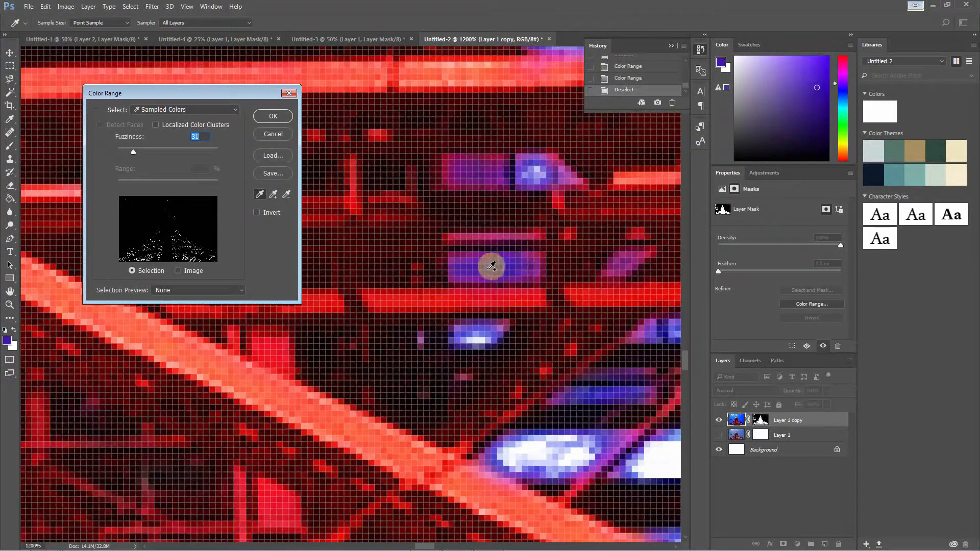
{"action": "left_click", "coordinate": [273, 116]}
- Brush black over the selected blue fringes on the Layer 1 copy mask with a 1300 px brush, and deselect
{"action": "key", "text": "b"}
{"action": "key", "text": "ctrl+minus"}
{"action": "key", "text": "ctrl+minus"}
{"action": "key", "text": "ctrl+minus"}
{"action": "key", "text": "ctrl+minus"}
{"action": "key", "text": "ctrl+minus"}
{"action": "key", "text": "ctrl+minus"}
{"action": "key", "text": "ctrl+minus"}
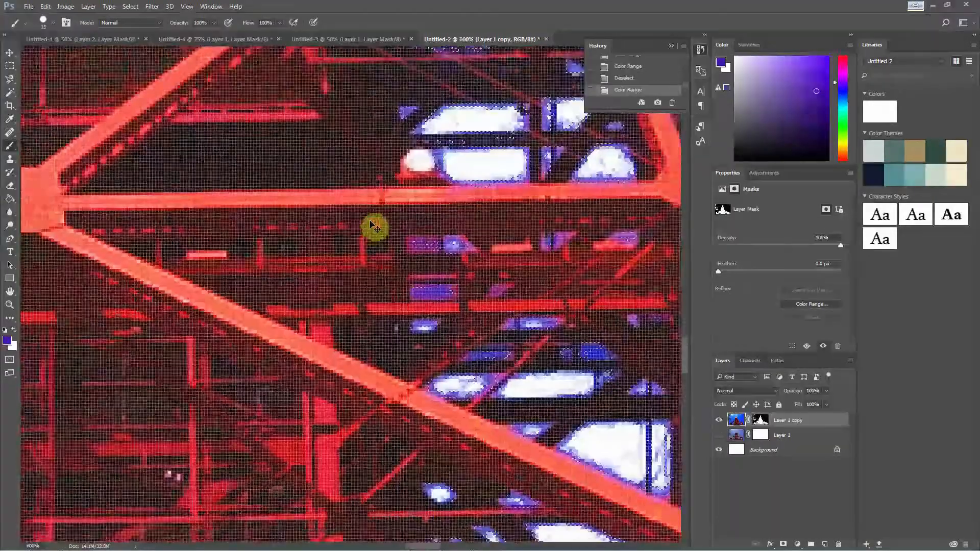
{"action": "key", "text": "ctrl+minus"}
{"action": "key", "text": "ctrl+minus"}
{"action": "key", "text": "ctrl+minus"}
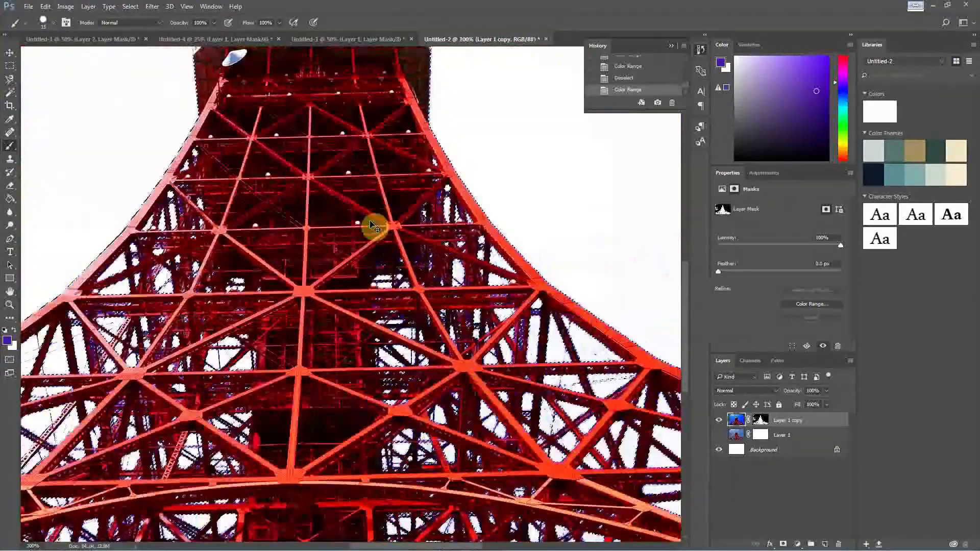
{"action": "key", "text": "ctrl+minus"}
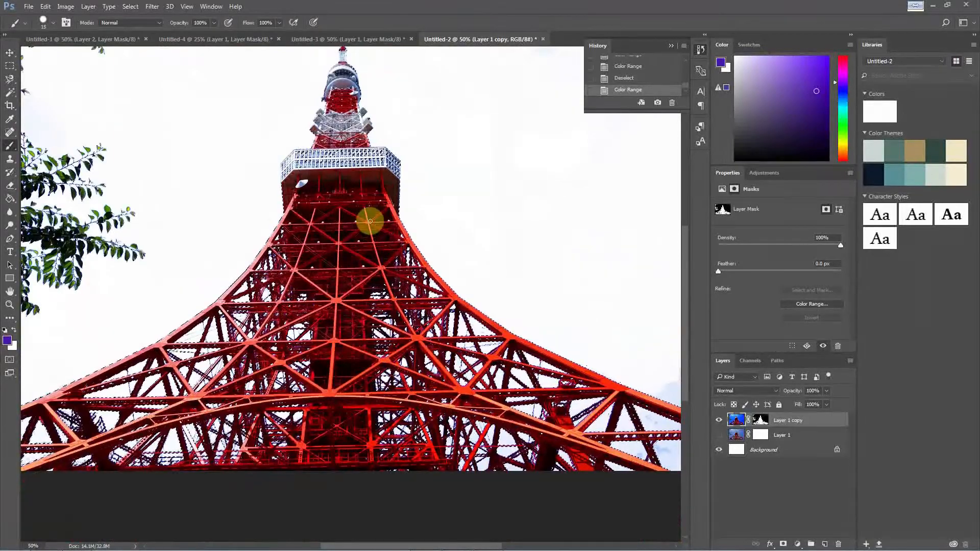
{"action": "left_click", "coordinate": [761, 420]}
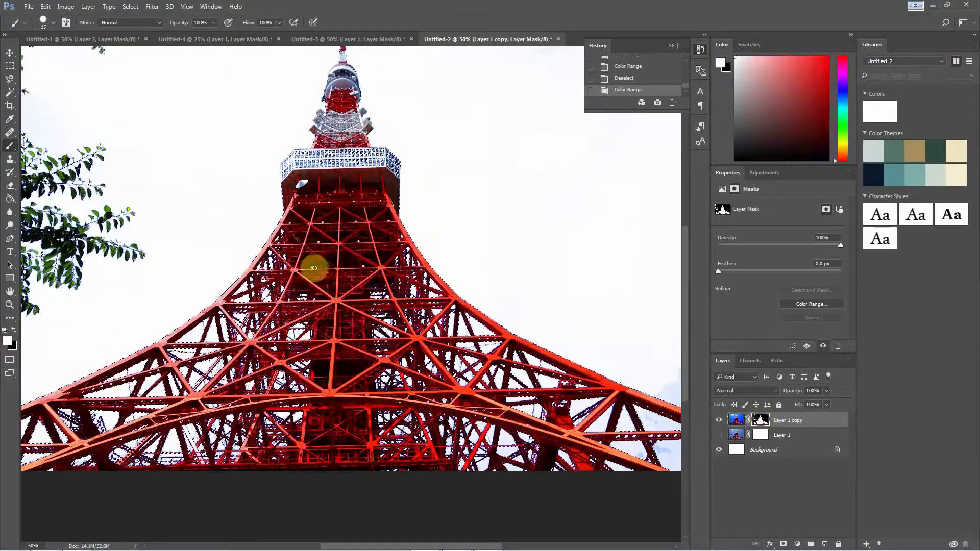
{"action": "key", "text": "ctrl+minus"}
{"action": "left_click", "coordinate": [15, 329]}
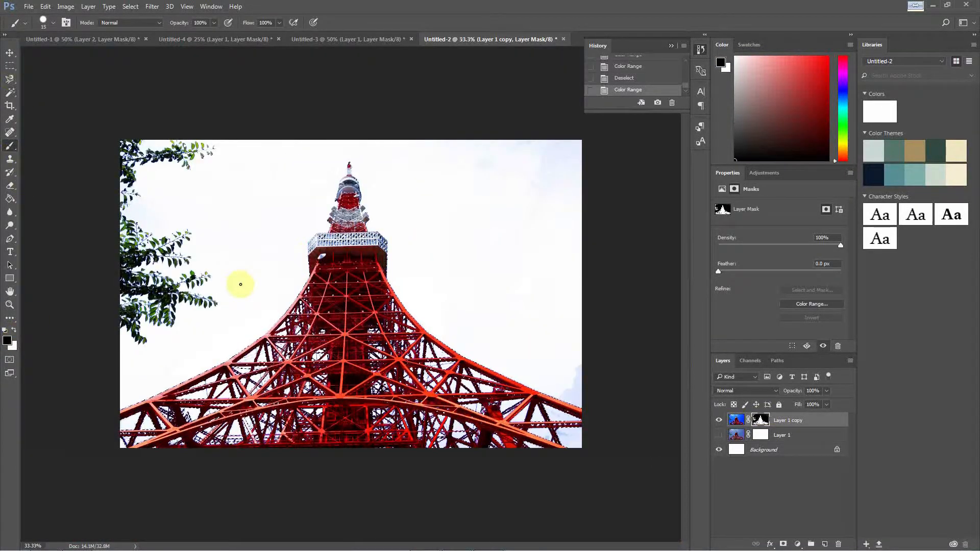
{"action": "key", "text": "bracketright"}
{"action": "key", "text": "bracketright"}
{"action": "key", "text": "bracketright"}
{"action": "key", "text": "bracketright"}
{"action": "key", "text": "bracketright"}
{"action": "key", "text": "bracketright"}
{"action": "key", "text": "bracketright"}
{"action": "key", "text": "bracketright"}
{"action": "key", "text": "bracketright"}
{"action": "key", "text": "bracketright"}
{"action": "key", "text": "bracketright"}
{"action": "key", "text": "bracketright"}
{"action": "key", "text": "bracketright"}
{"action": "key", "text": "bracketright"}
{"action": "key", "text": "bracketright"}
{"action": "key", "text": "bracketright"}
{"action": "key", "text": "bracketright"}
{"action": "key", "text": "bracketright"}
{"action": "key", "text": "bracketright"}
{"action": "key", "text": "bracketright"}
{"action": "key", "text": "bracketright"}
{"action": "key", "text": "bracketright"}
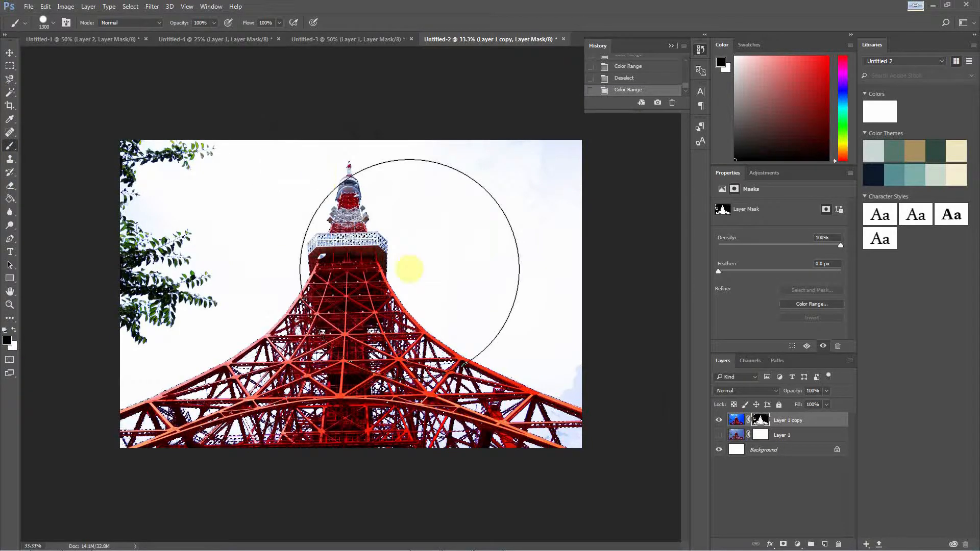
{"action": "mouse_move", "coordinate": [409, 268]}
{"action": "left_mouse_down"}
{"action": "mouse_move", "coordinate": [465, 399]}
{"action": "mouse_move", "coordinate": [510, 399]}
{"action": "mouse_move", "coordinate": [481, 378]}
{"action": "left_mouse_up"}
{"action": "key", "text": "ctrl+d"}
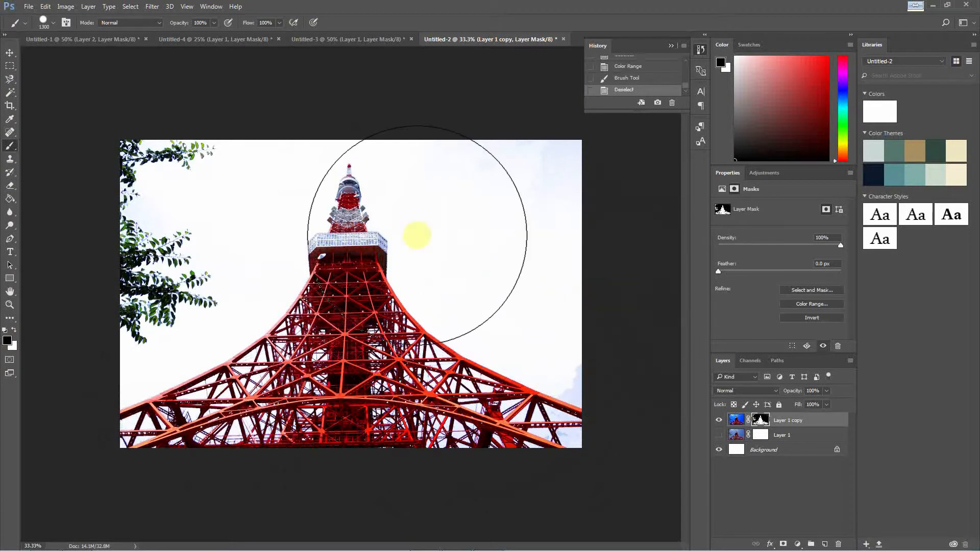
- Restore the observation deck's windows by painting white over them on the Layer 1 copy mask with a much smaller brush
{"action": "key", "text": "ctrl+plus"}
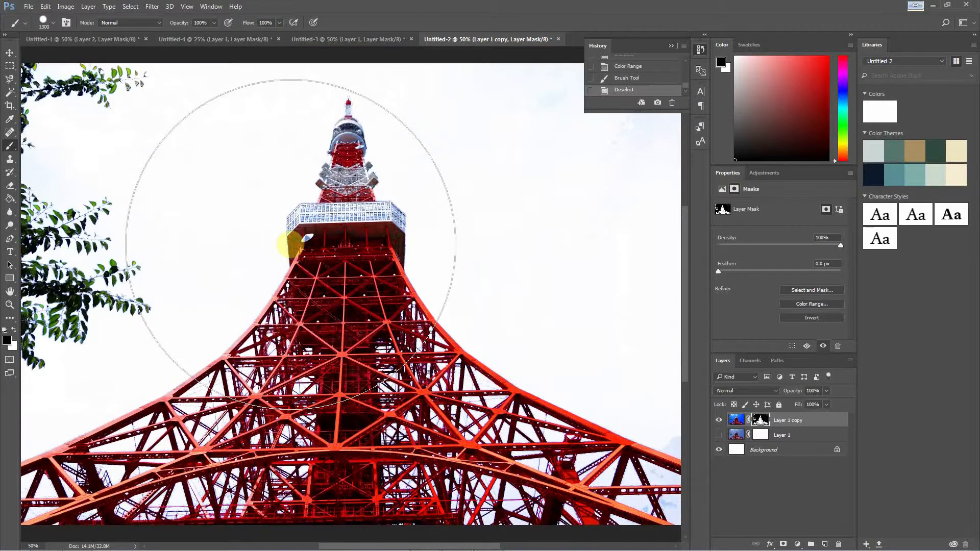
{"action": "key", "text": "x"}
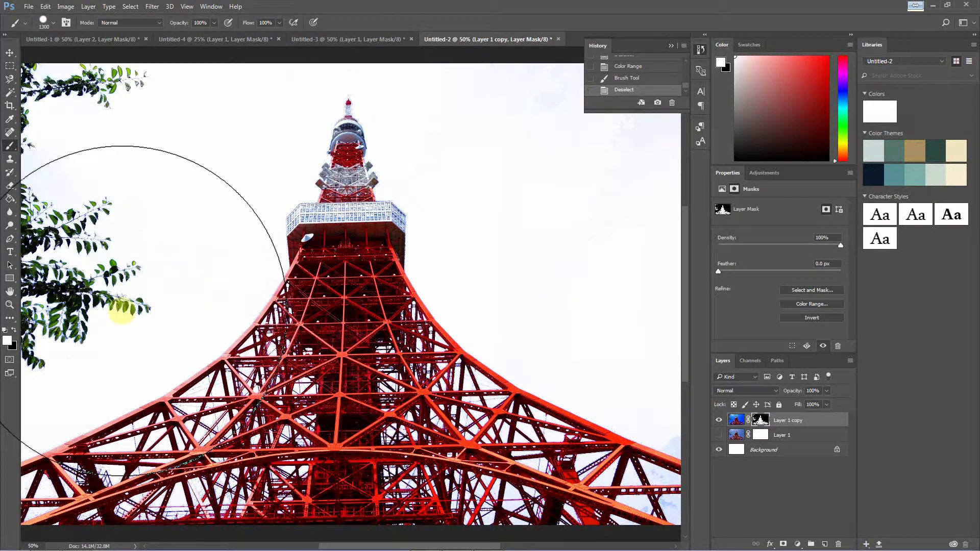
{"action": "key", "text": "bracketleft"}
{"action": "key", "text": "bracketleft"}
{"action": "key", "text": "bracketleft"}
{"action": "key", "text": "bracketleft"}
{"action": "key", "text": "bracketleft"}
{"action": "key", "text": "bracketleft"}
{"action": "key", "text": "bracketleft"}
{"action": "key", "text": "bracketleft"}
{"action": "key", "text": "bracketleft"}
{"action": "key", "text": "bracketleft"}
{"action": "key", "text": "bracketleft"}
{"action": "key", "text": "bracketleft"}
{"action": "key", "text": "bracketleft"}
{"action": "key", "text": "bracketleft"}
{"action": "key", "text": "bracketleft"}
{"action": "key", "text": "bracketleft"}
{"action": "key", "text": "bracketleft"}
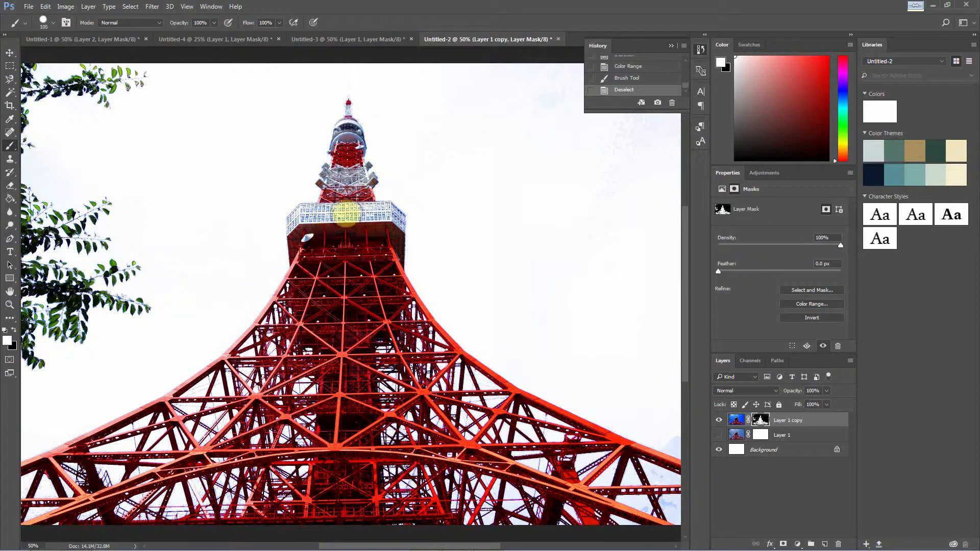
{"action": "left_click_drag", "start_coordinate": [353, 214], "coordinate": [304, 217]}
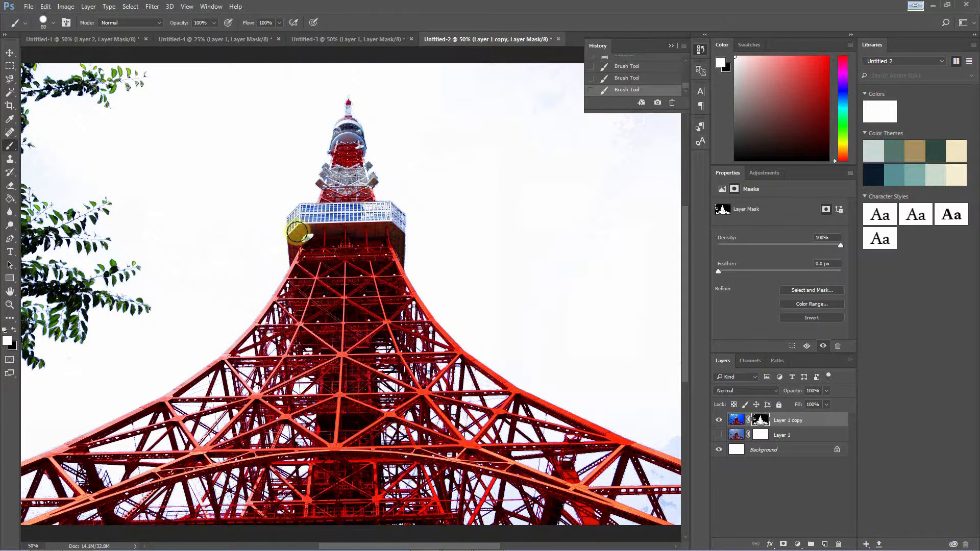
{"action": "left_click_drag", "start_coordinate": [362, 213], "coordinate": [386, 212]}
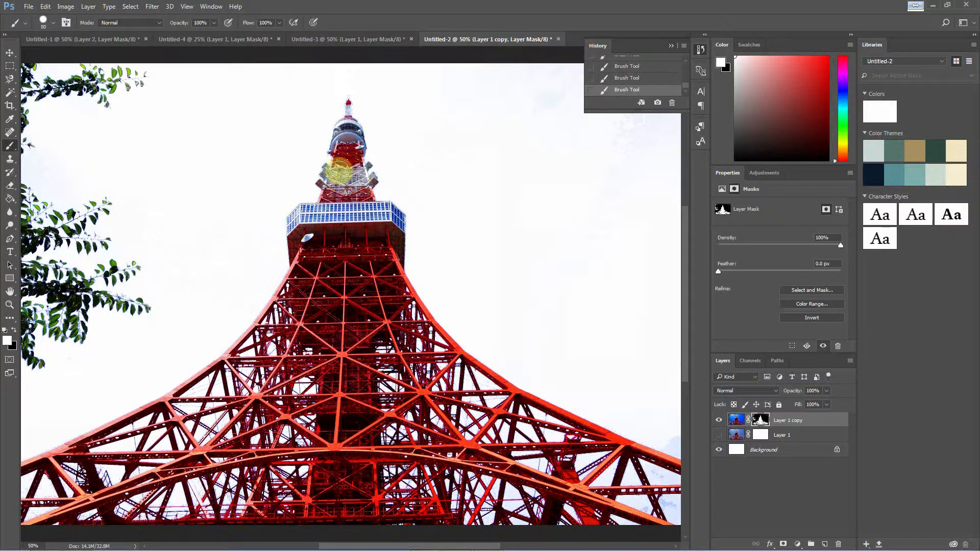
- Paint out the faint sky remnants to the right of the tower on the mask with a large black brush
{"action": "key", "text": "ctrl+minus"}
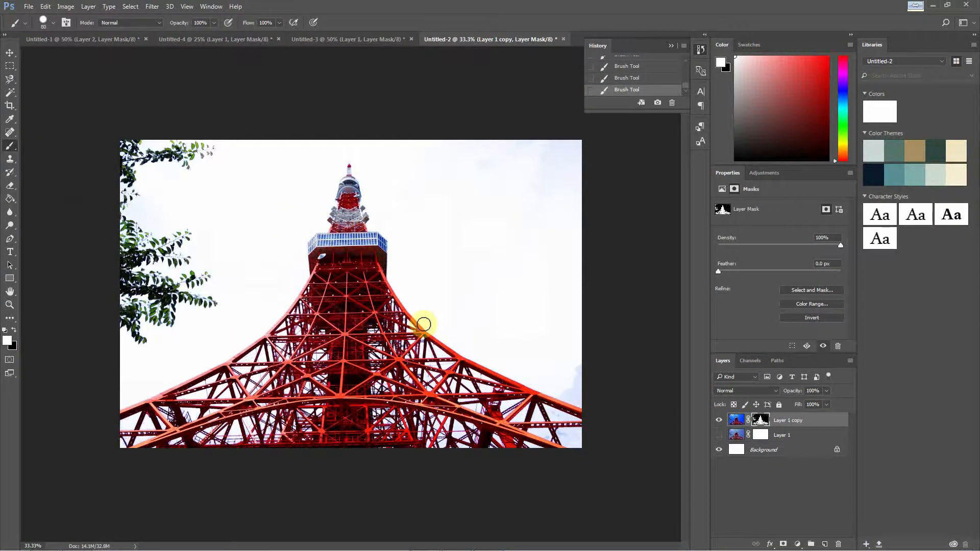
{"action": "key", "text": "x"}
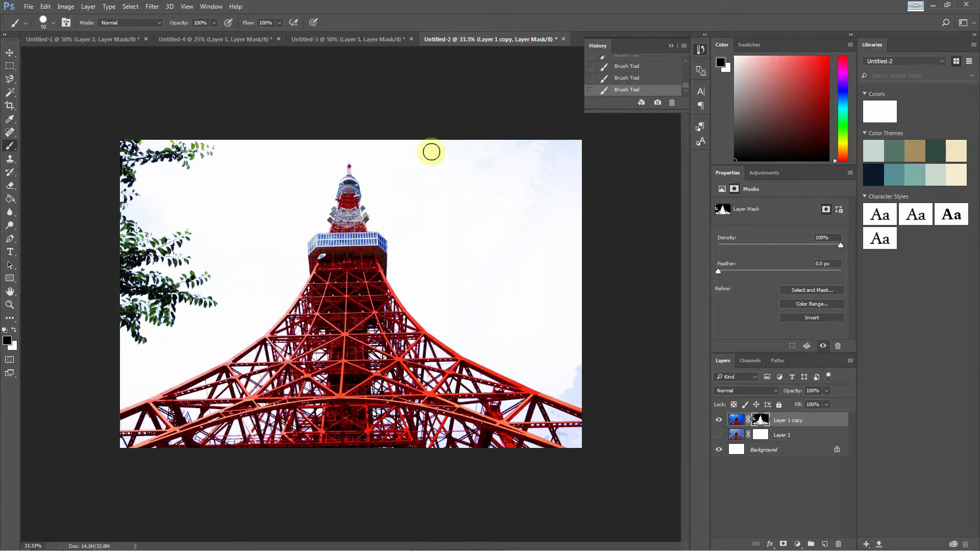
{"action": "key", "text": "]"}
{"action": "key", "text": "]"}
{"action": "key", "text": "]"}
{"action": "key", "text": "]"}
{"action": "key", "text": "]"}
{"action": "key", "text": "]"}
{"action": "key", "text": "]"}
{"action": "key", "text": "]"}
{"action": "key", "text": "]"}
{"action": "key", "text": "]"}
{"action": "key", "text": "]"}
{"action": "key", "text": "]"}
{"action": "key", "text": "]"}
{"action": "key", "text": "]"}
{"action": "key", "text": "]"}
{"action": "mouse_move", "coordinate": [543, 185]}
{"action": "left_mouse_down"}
{"action": "mouse_move", "coordinate": [520, 249]}
{"action": "mouse_move", "coordinate": [587, 310]}
{"action": "left_mouse_up"}
{"action": "key", "text": "]"}
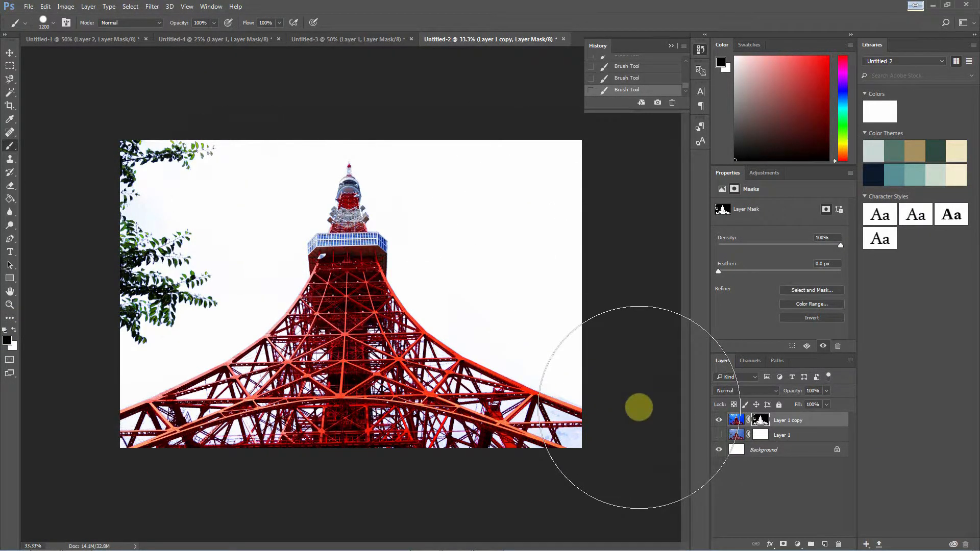
- Select the leftover sky patches around the tower's lower-right leg with the contiguous Magic Wand at tolerance 32
{"action": "left_click", "coordinate": [8, 95]}
{"action": "left_click", "coordinate": [580, 437]}
{"action": "key", "text": "ctrl+d"}
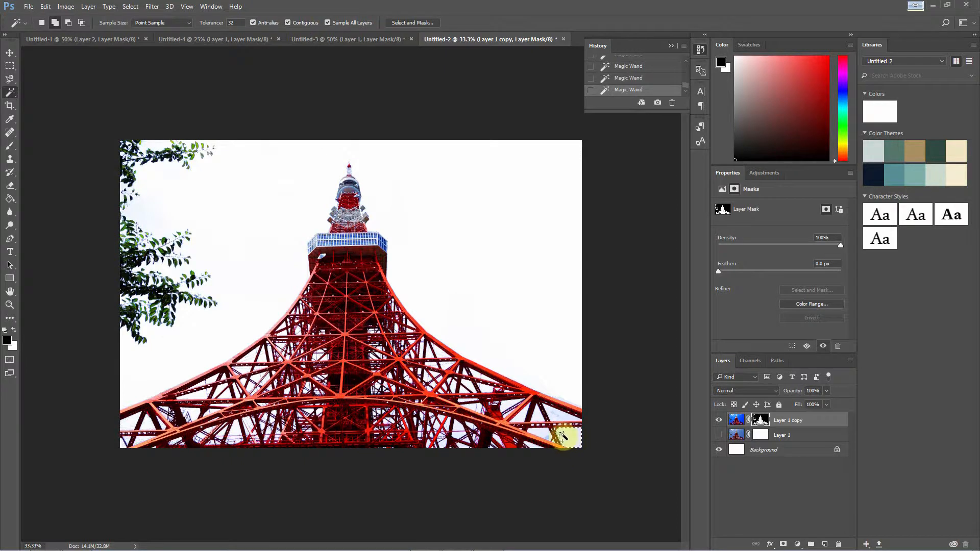
{"action": "left_click", "coordinate": [559, 420], "text": "shift"}
{"action": "key", "text": "Delete"}
{"action": "key", "text": "ctrl+z"}
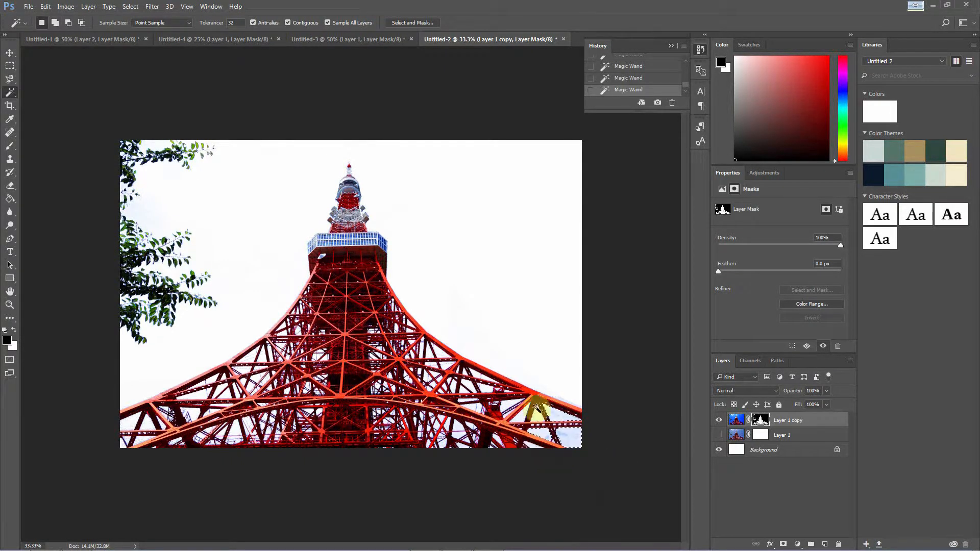
- Mask out the selected lower-right sky patches with a 400 px black brush, and clear the selection
{"action": "left_click", "coordinate": [10, 146]}
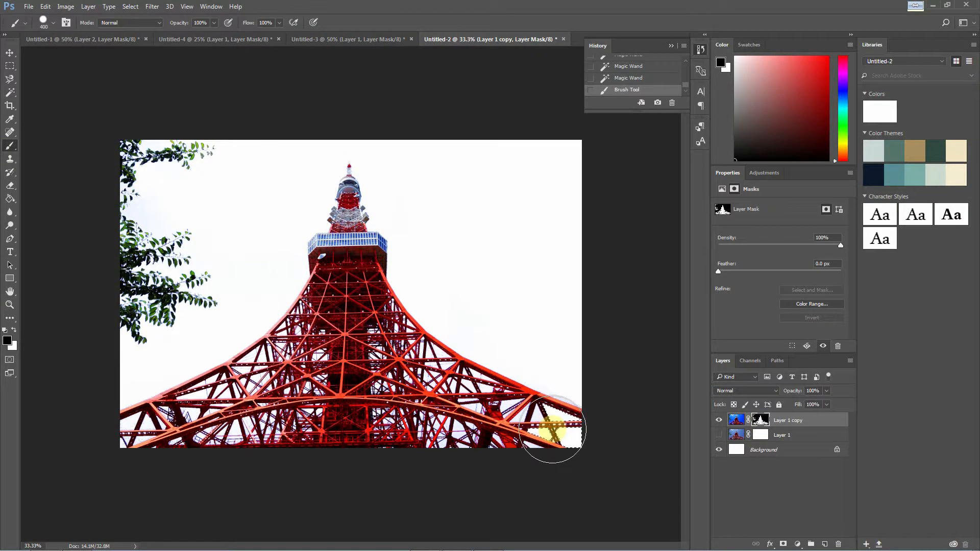
{"action": "key", "text": "w"}
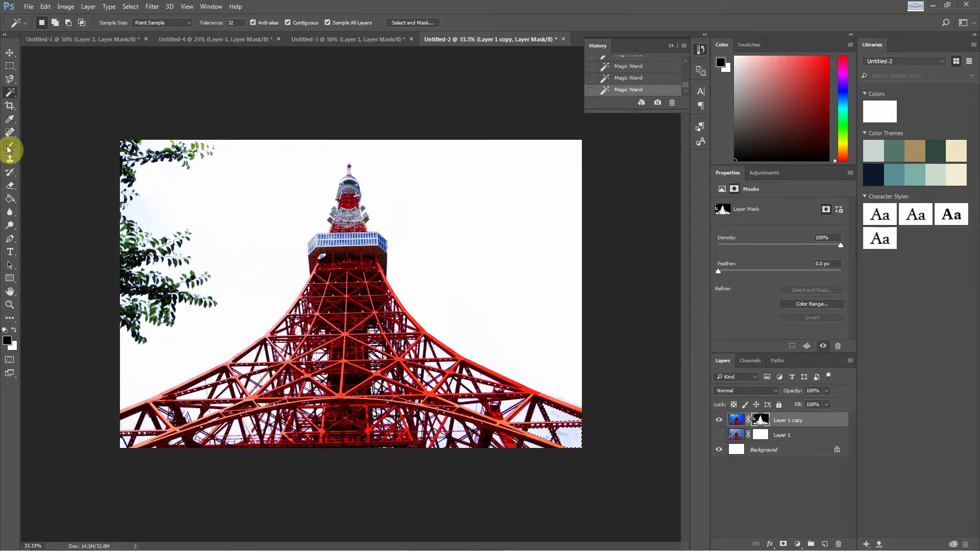
{"action": "left_click", "coordinate": [10, 146]}
{"action": "left_click_drag", "start_coordinate": [538, 404], "coordinate": [552, 429]}
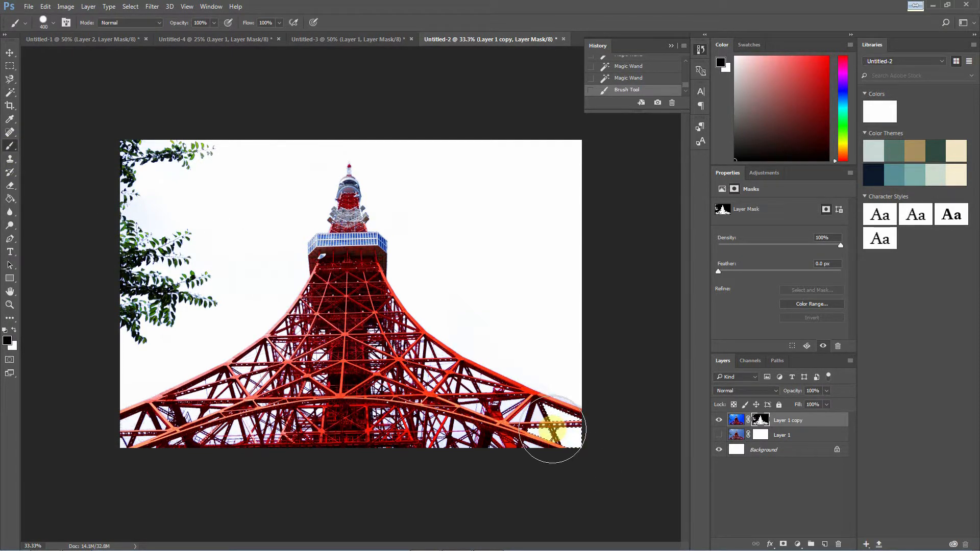
{"action": "key", "text": "ctrl+d"}
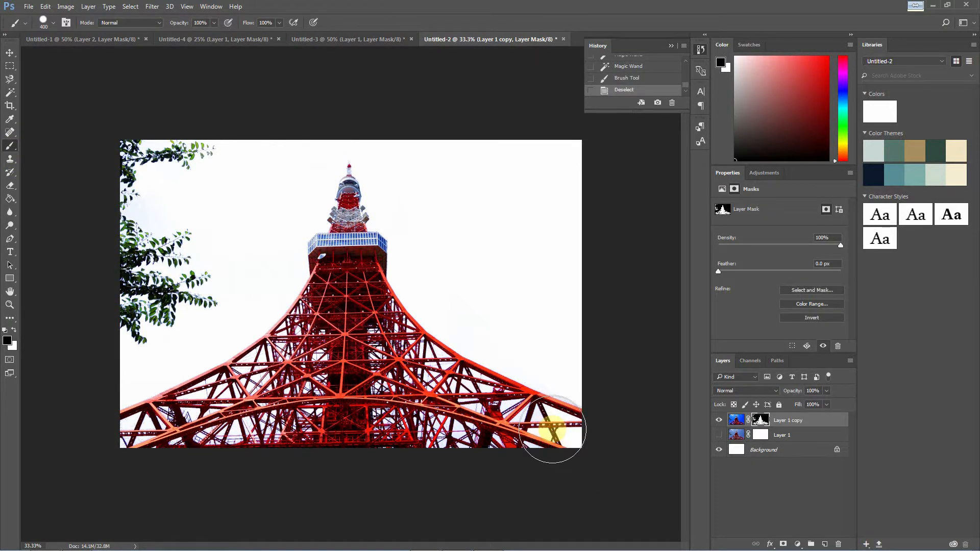